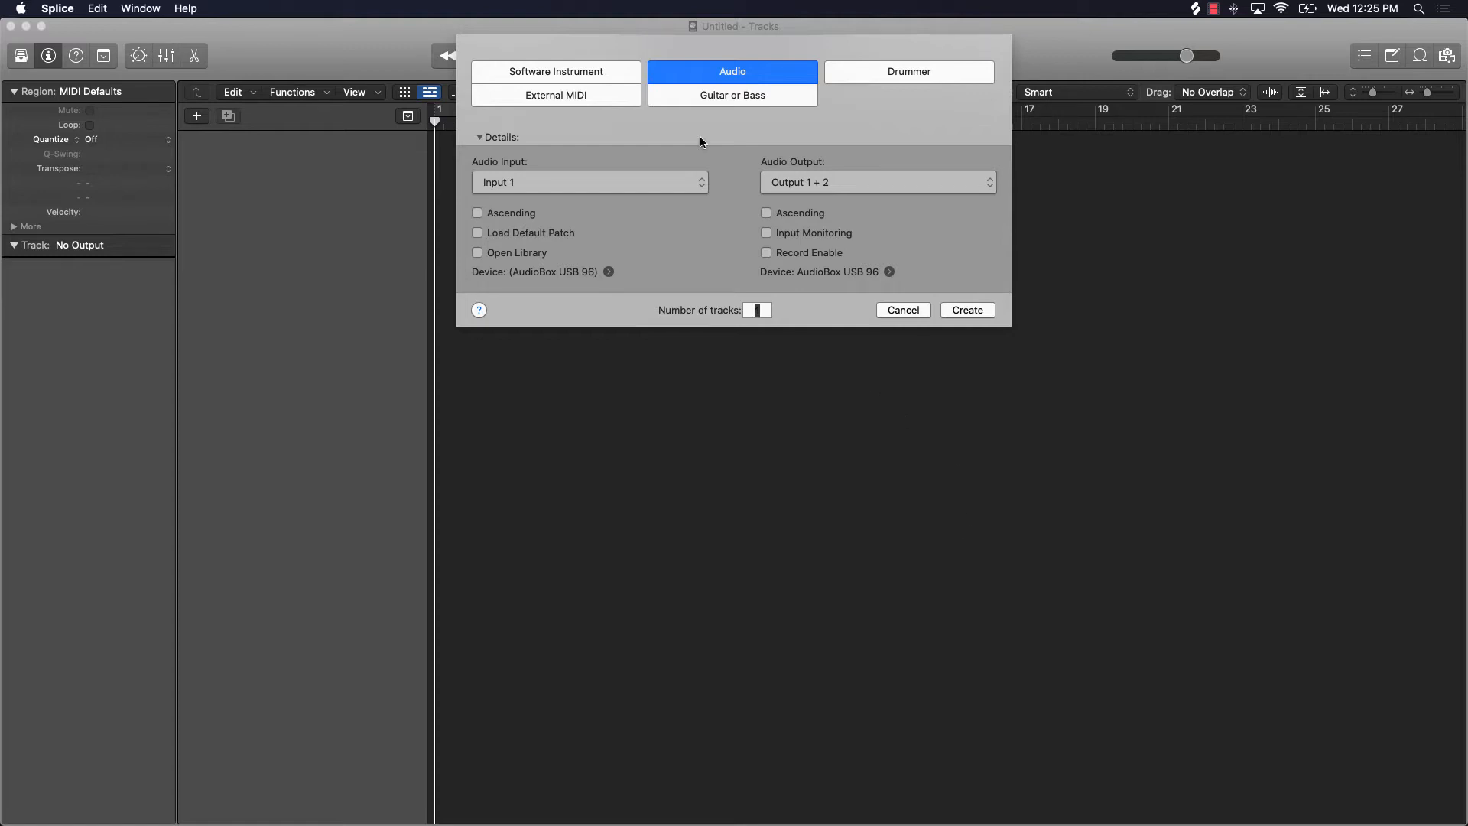
# Step: Create one software instrument track using the stereo Quick Sampler (Single Sample), with audio routed to Output 1 + 2
pyautogui.click(589, 78)
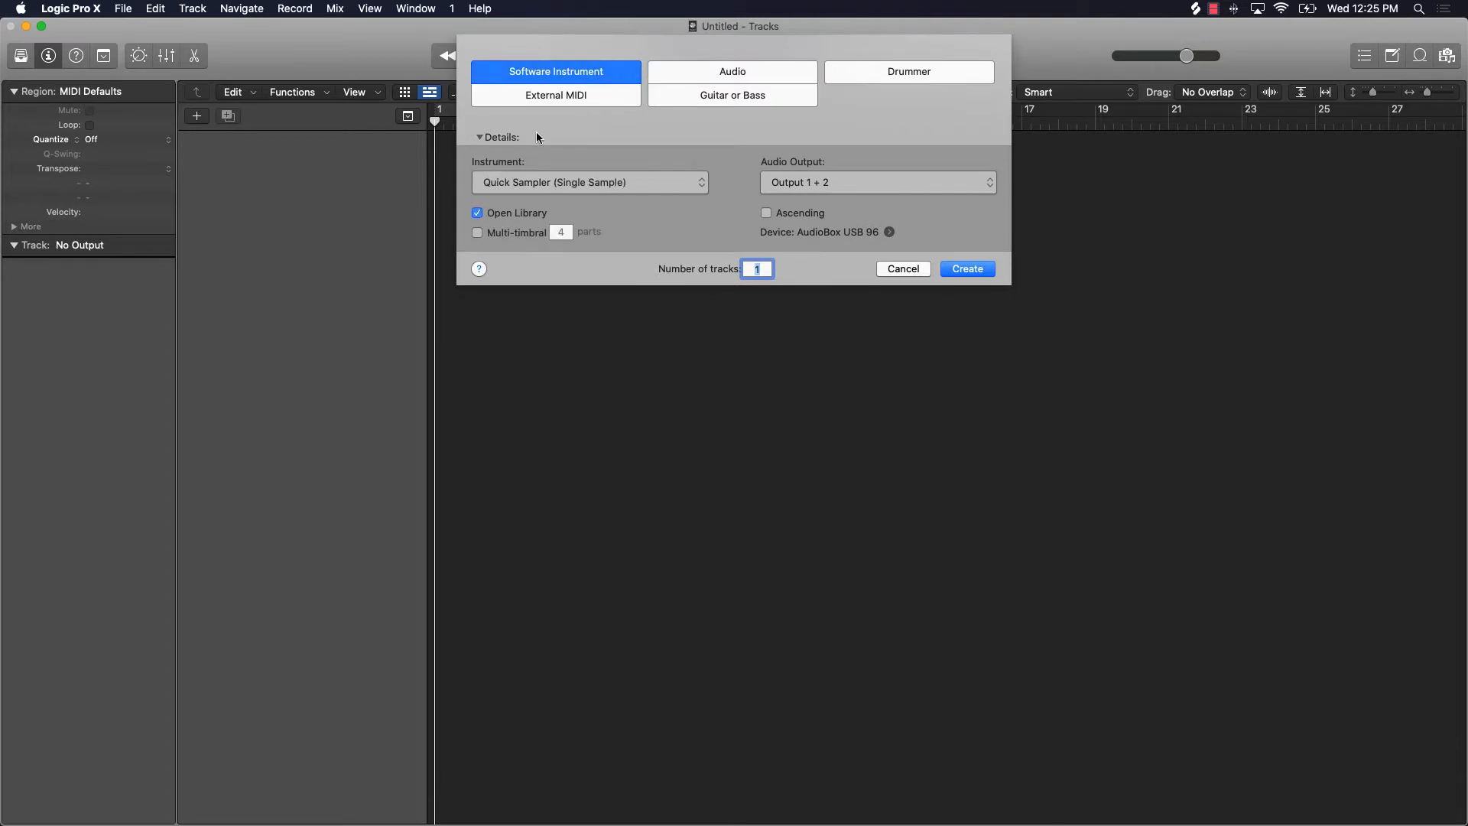
pyautogui.click(547, 185)
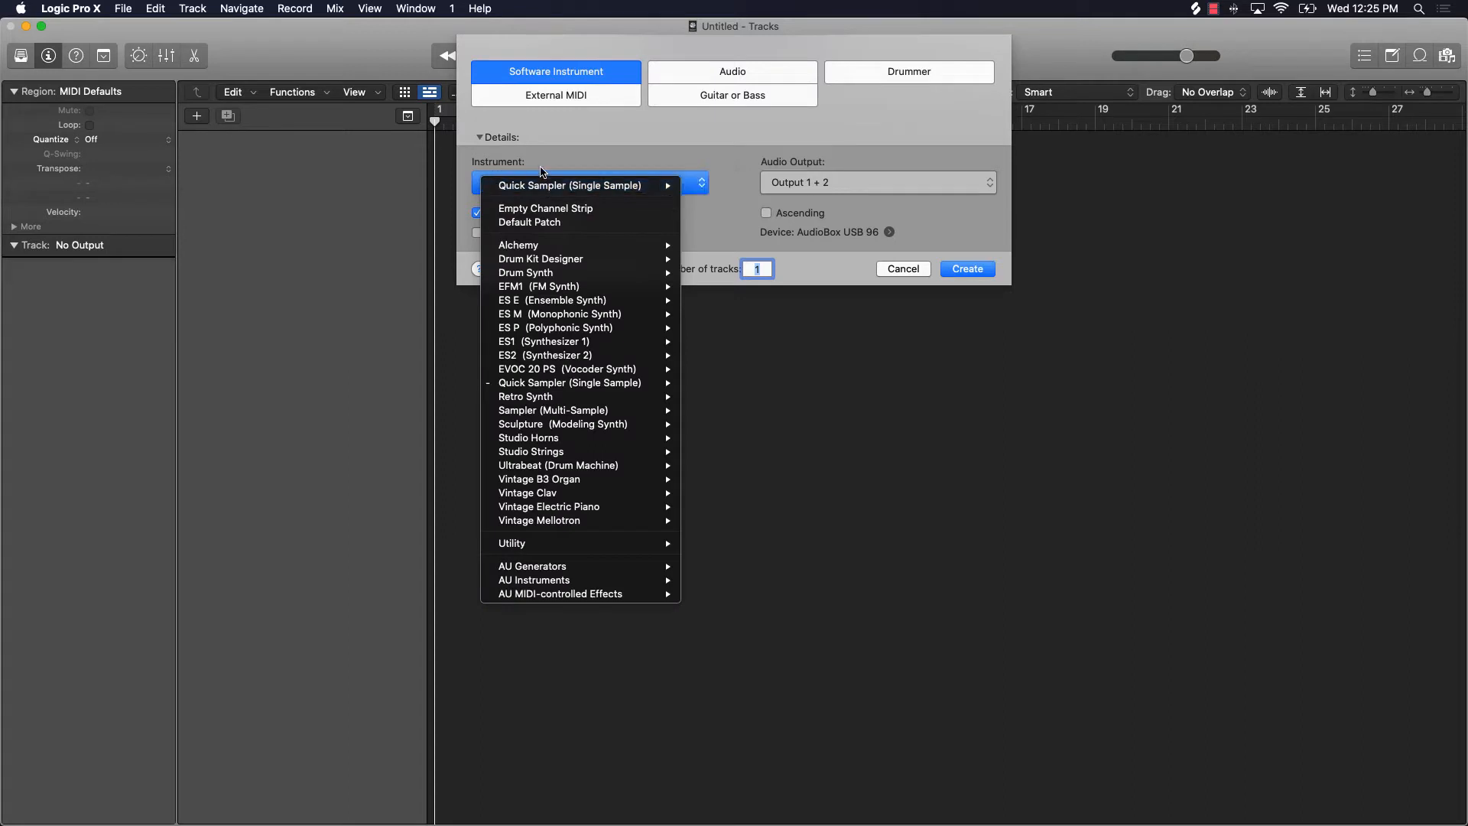
pyautogui.moveTo(536, 275)
pyautogui.moveTo(561, 384)
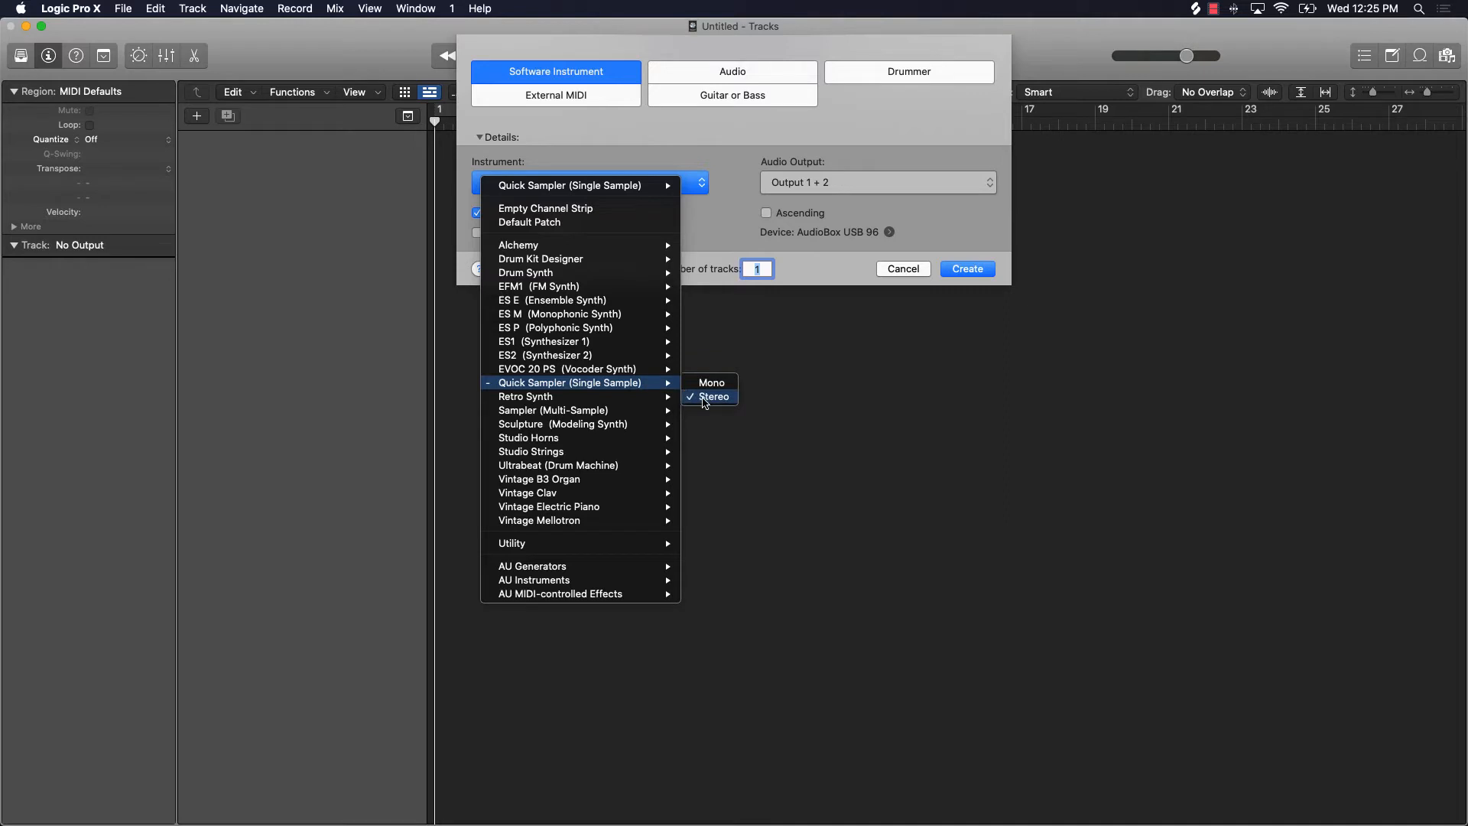
pyautogui.click(704, 399)
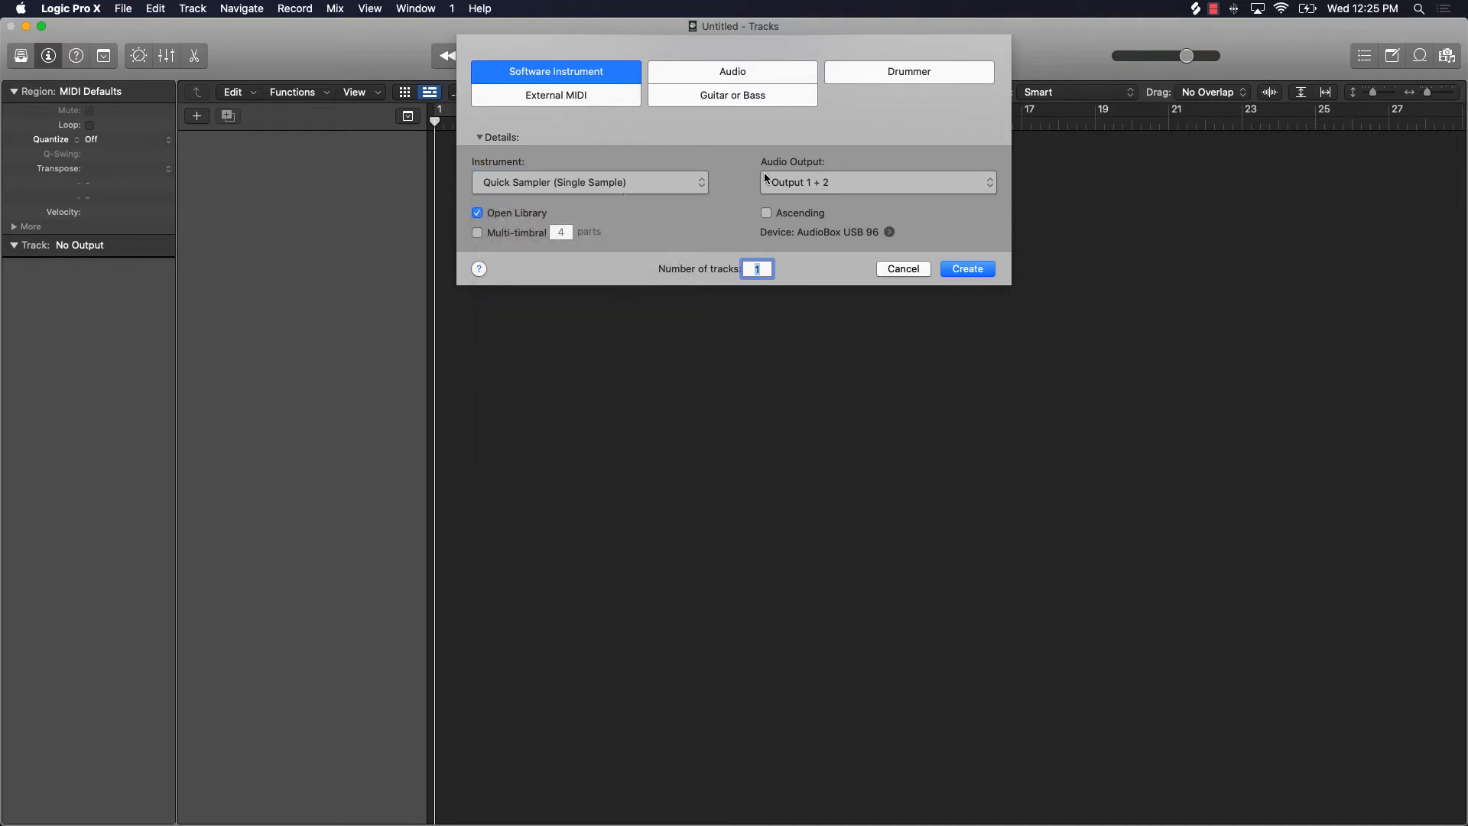
pyautogui.click(819, 184)
pyautogui.click(819, 187)
pyautogui.click(968, 269)
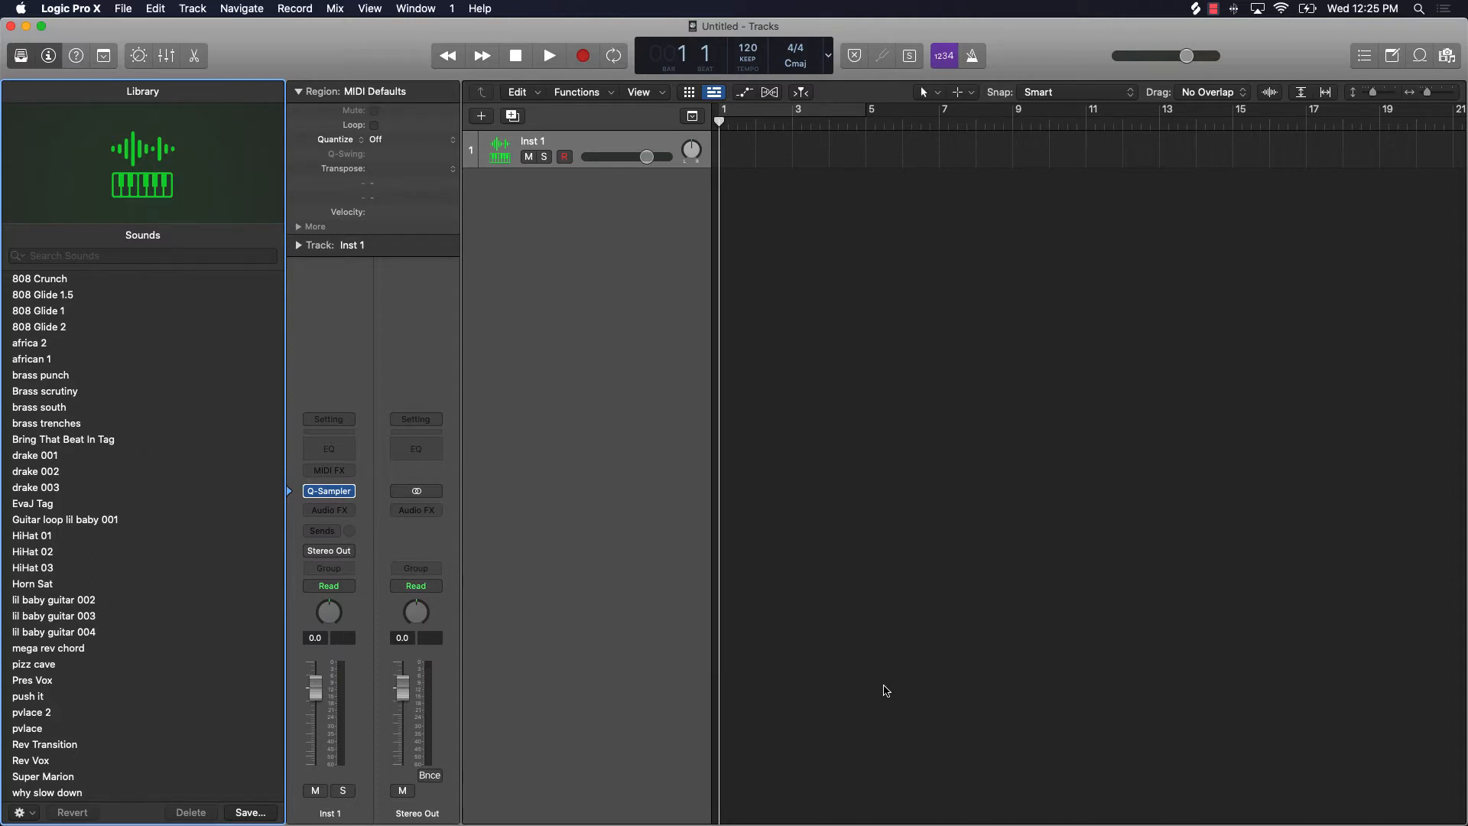
# Step: Switch to Splice, move its window over the empty tracks area and search all sounds for 808
pyautogui.moveTo(924, 824)
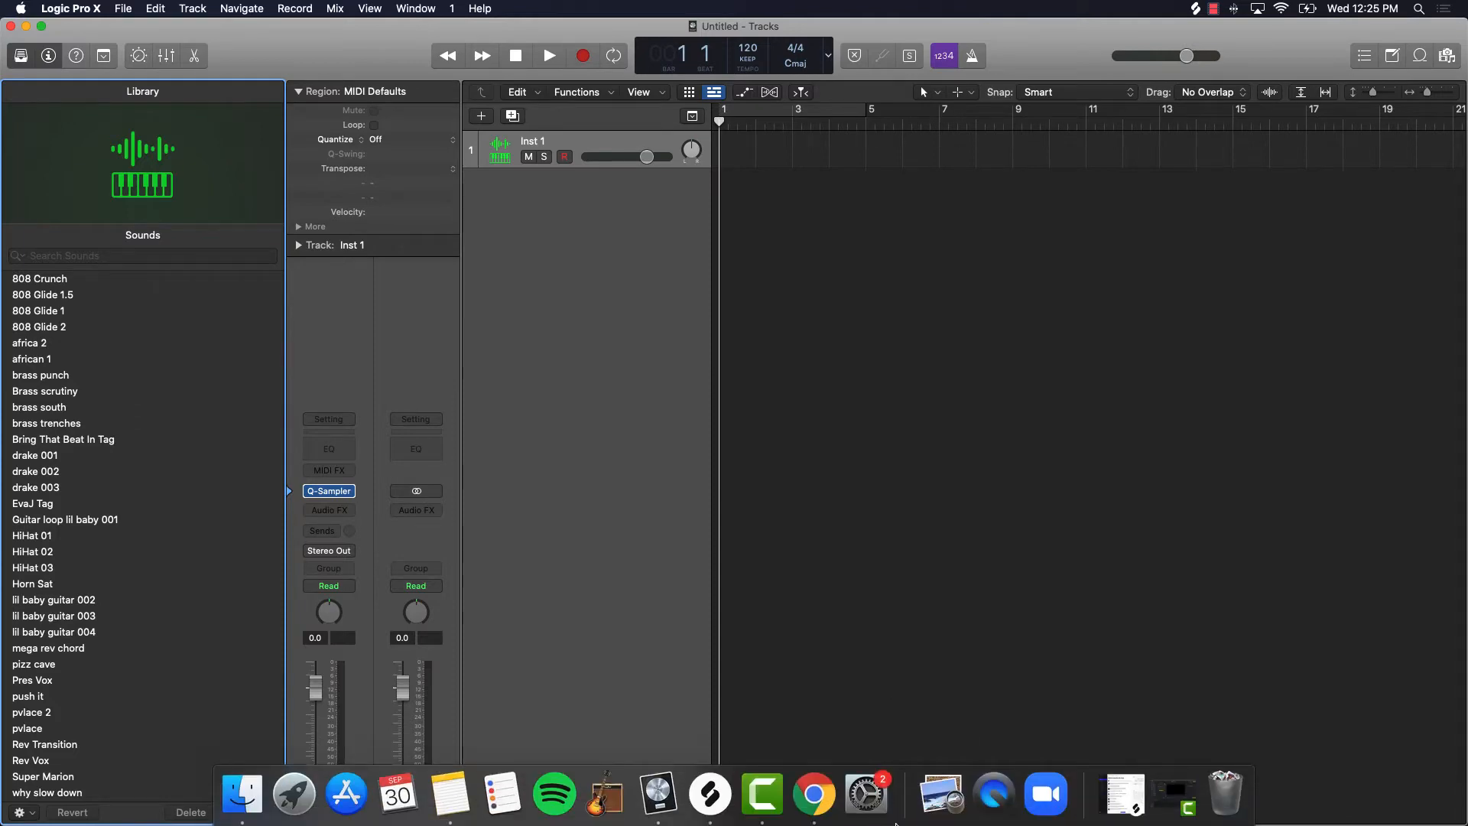
pyautogui.click(710, 795)
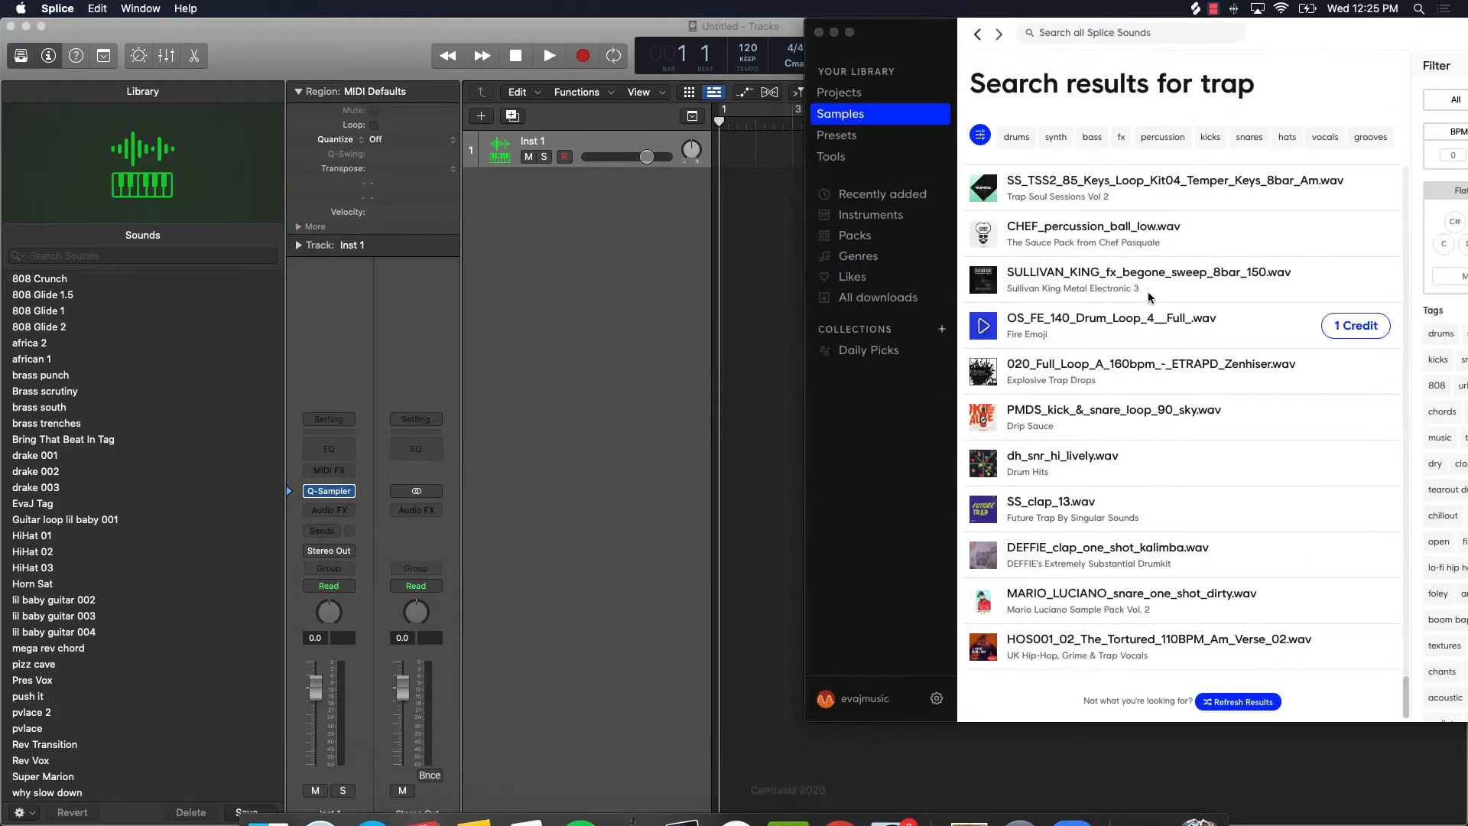
pyautogui.moveTo(1254, 42); pyautogui.dragTo(899, 152)
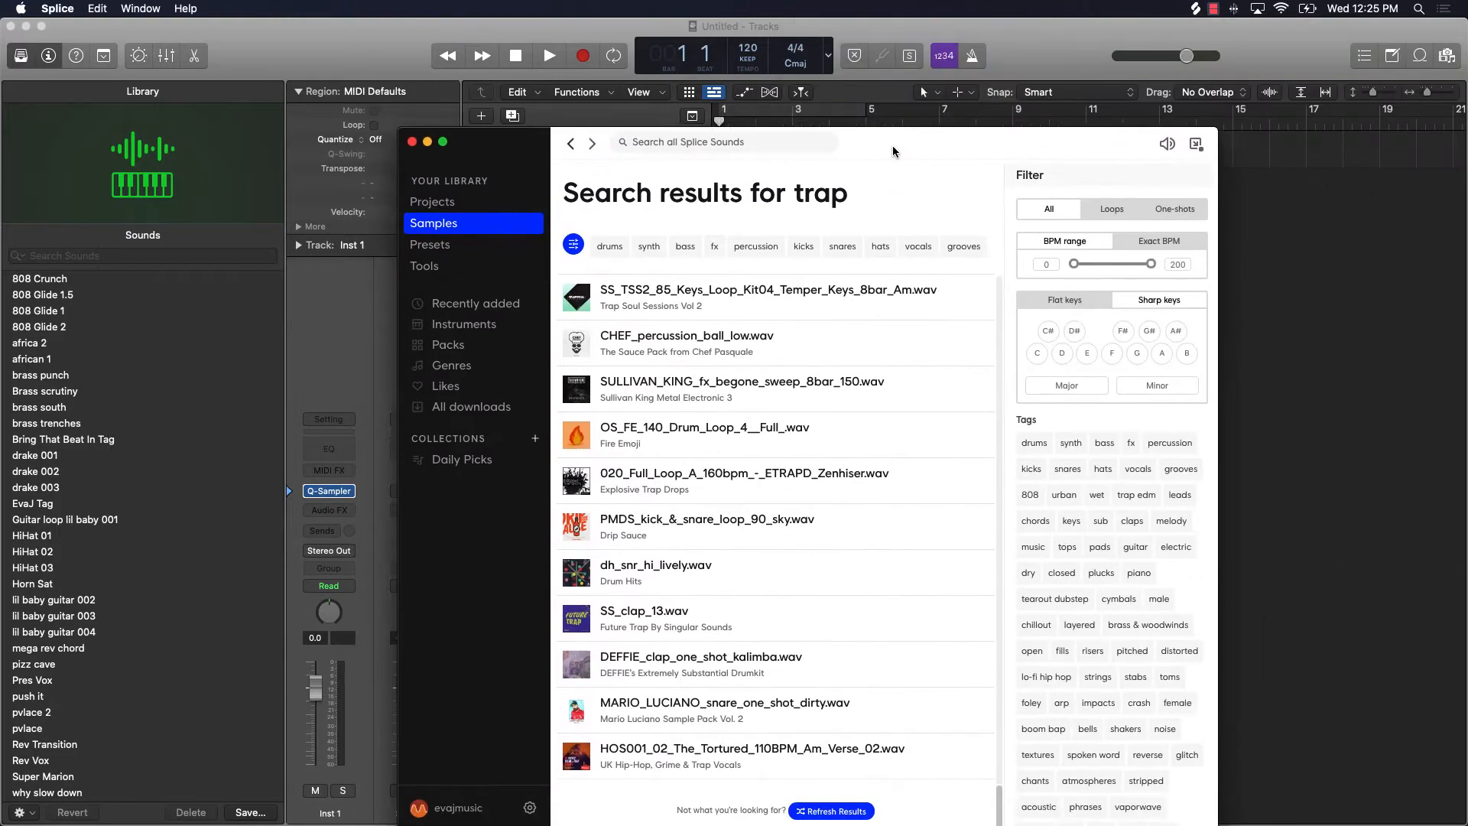
pyautogui.click(683, 143)
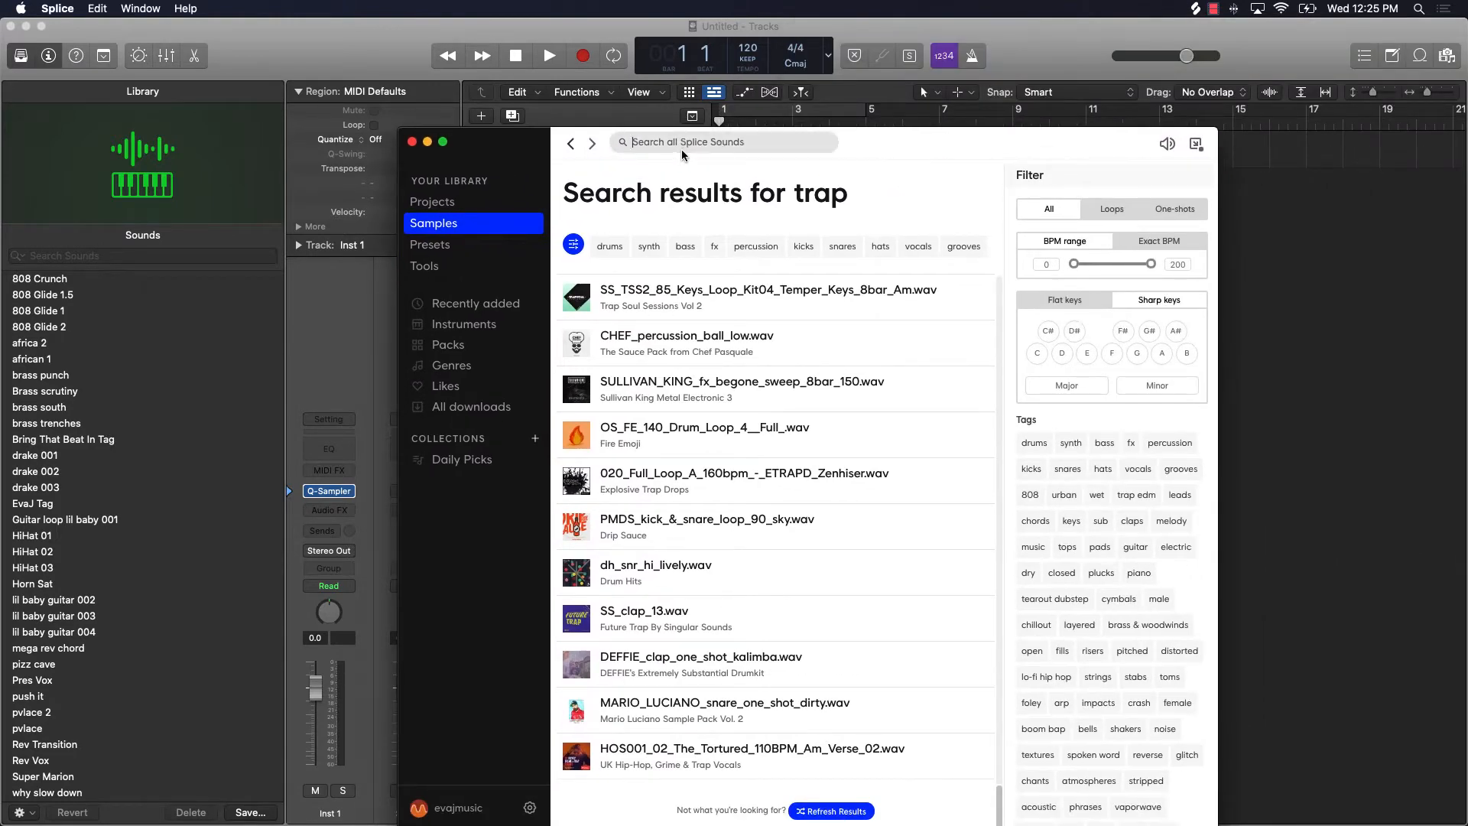
pyautogui.write('808')
pyautogui.press('Return')
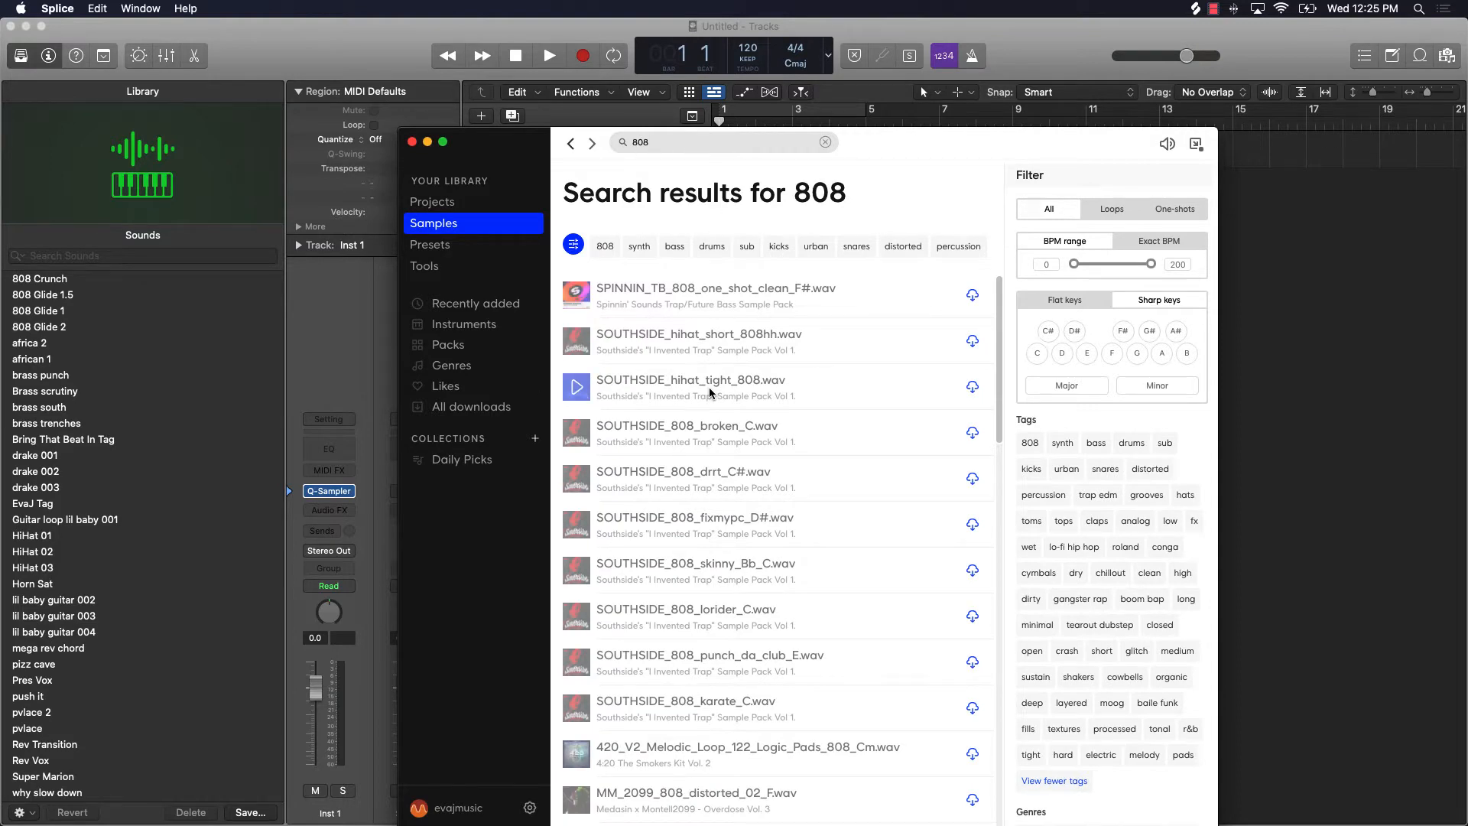
# Step: Audition the 808 search results one after another, from 033_Kick_Short_A_-_U808K_Zenhiser.wav through TrTrap2_-_808_Square_-_Tight_A#1.wav
pyautogui.scroll(-10, 642, 432)
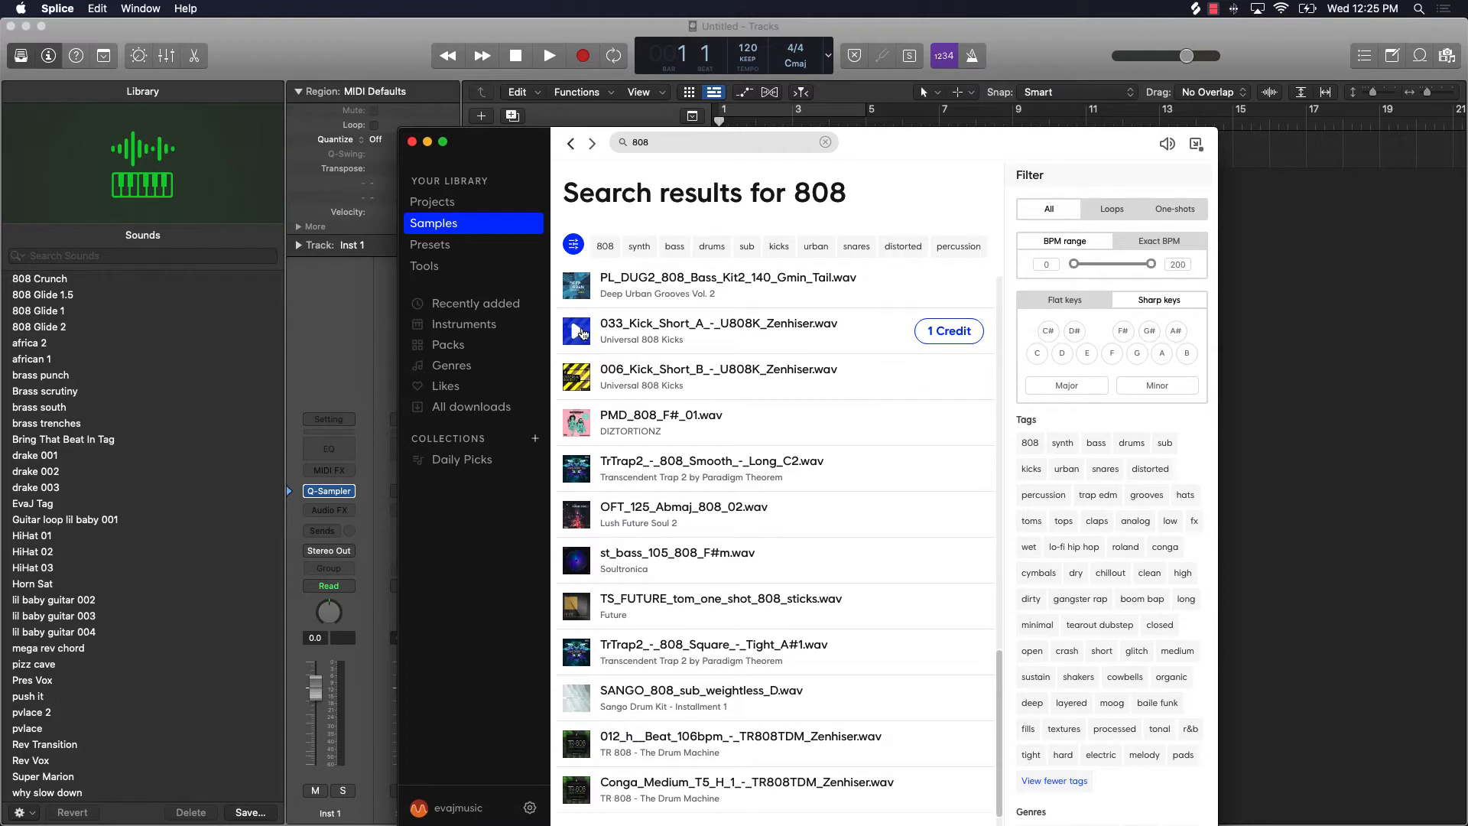
pyautogui.click(581, 333)
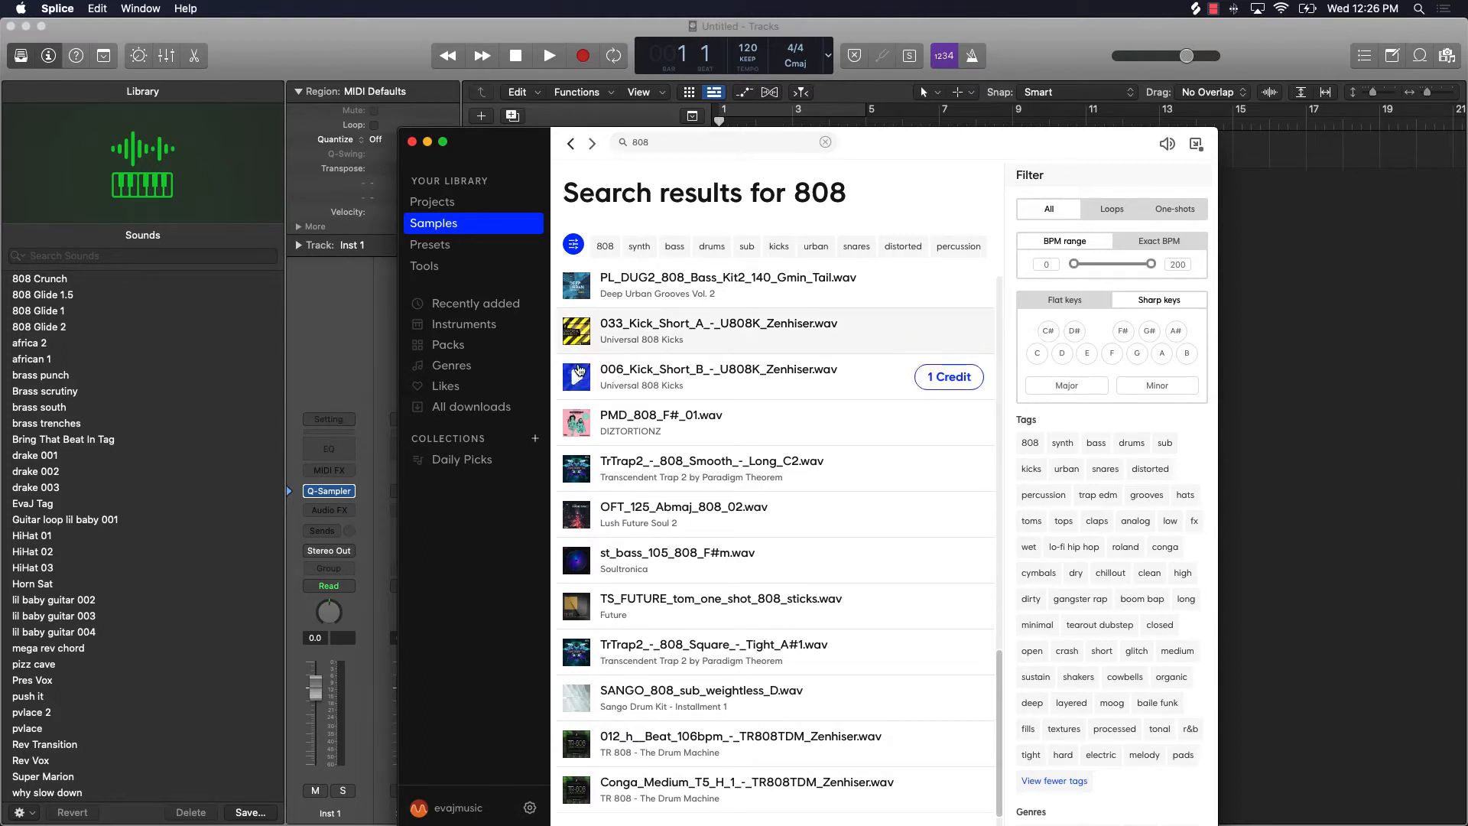
pyautogui.click(579, 379)
pyautogui.click(576, 423)
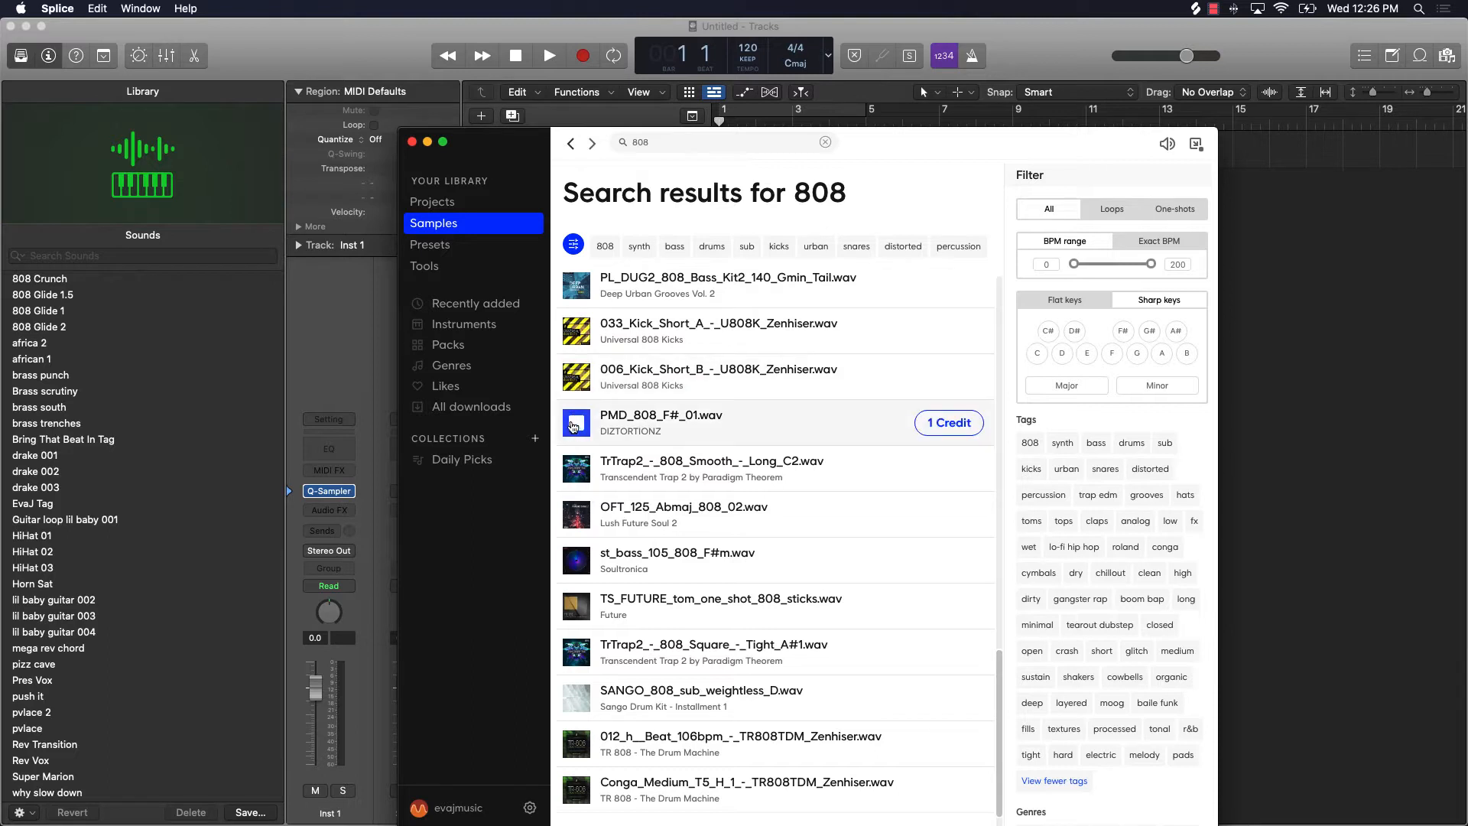
pyautogui.click(578, 470)
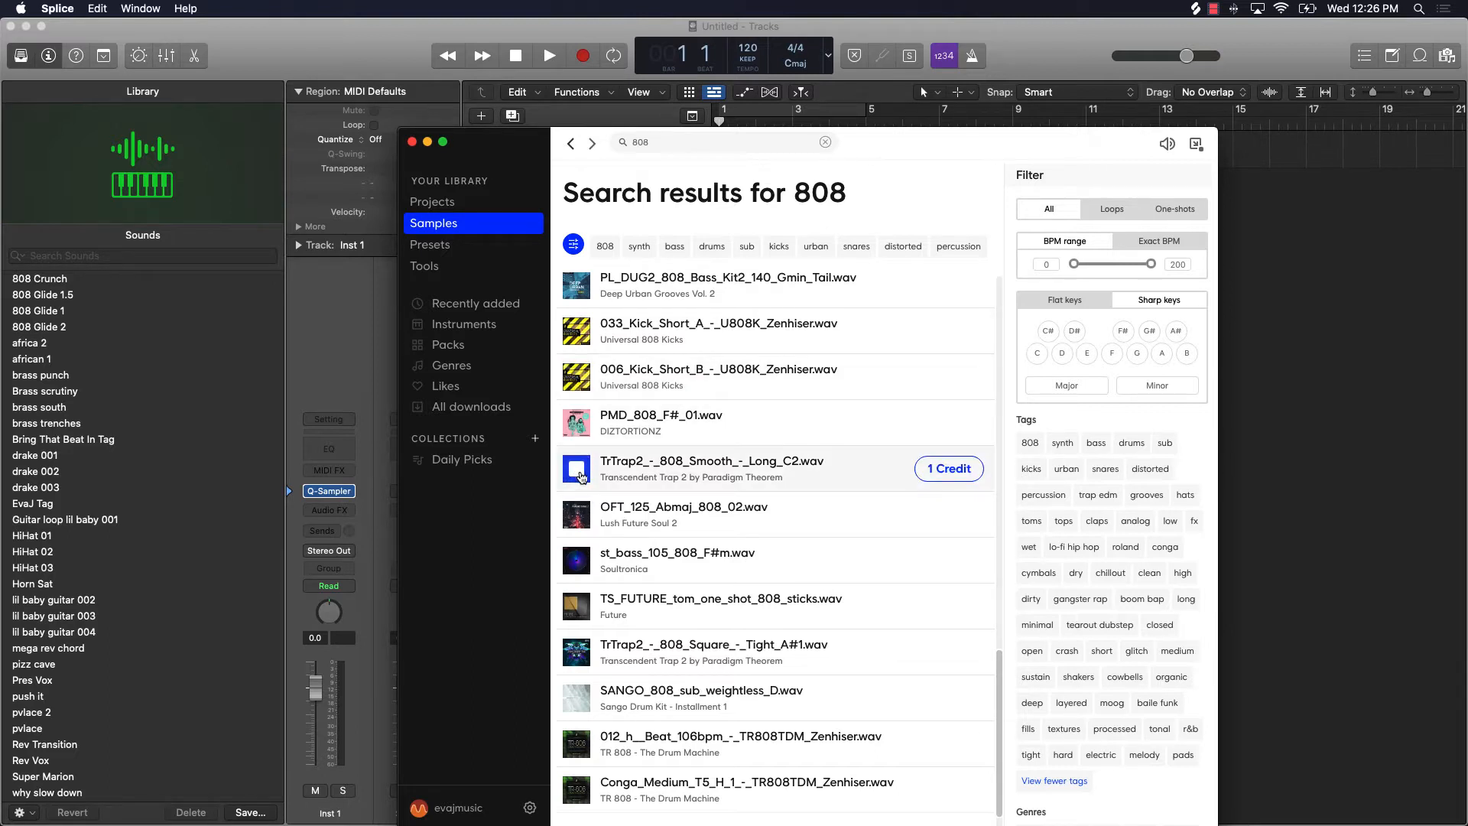
pyautogui.click(576, 512)
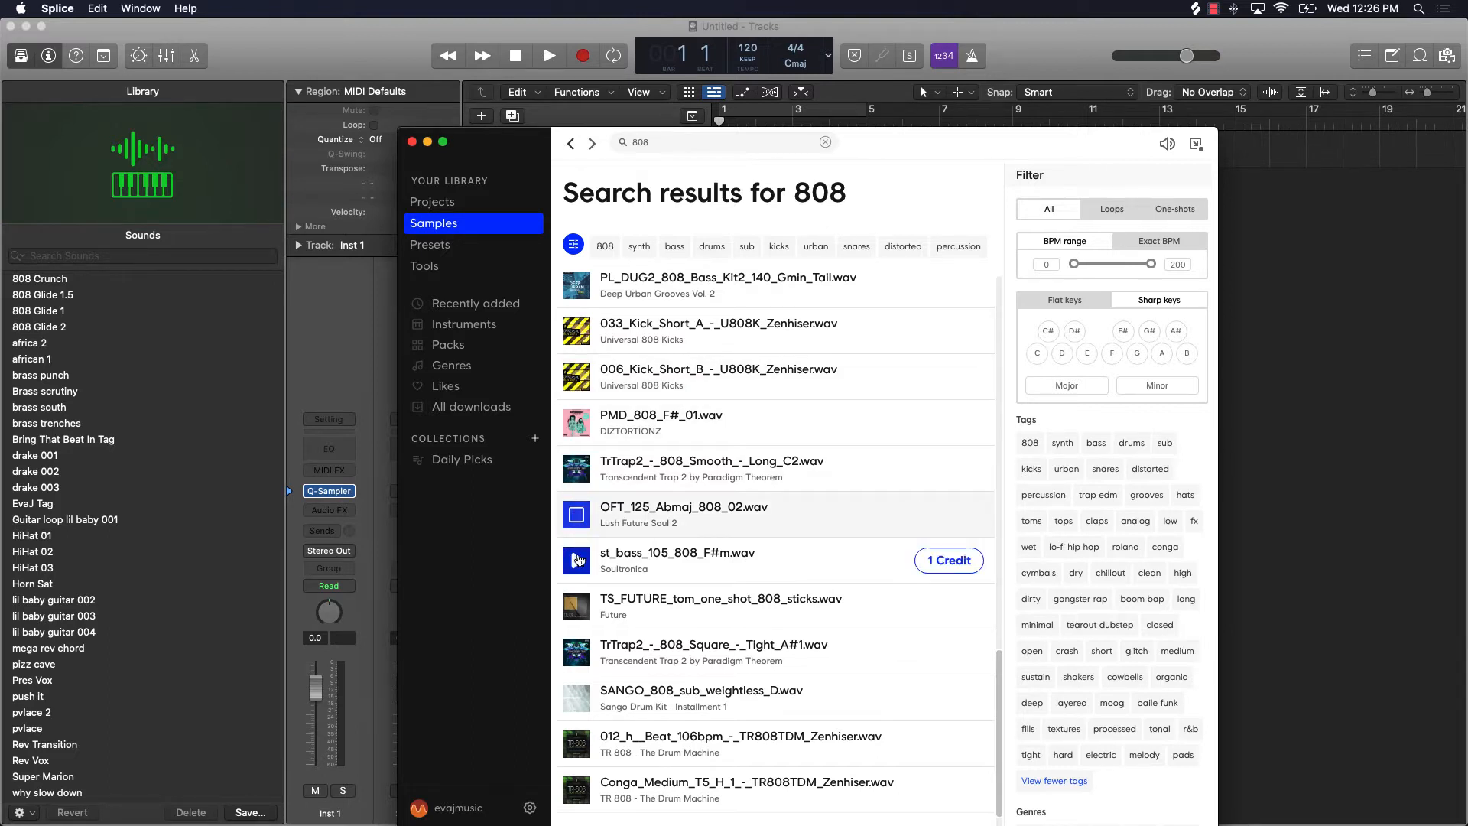
pyautogui.click(579, 560)
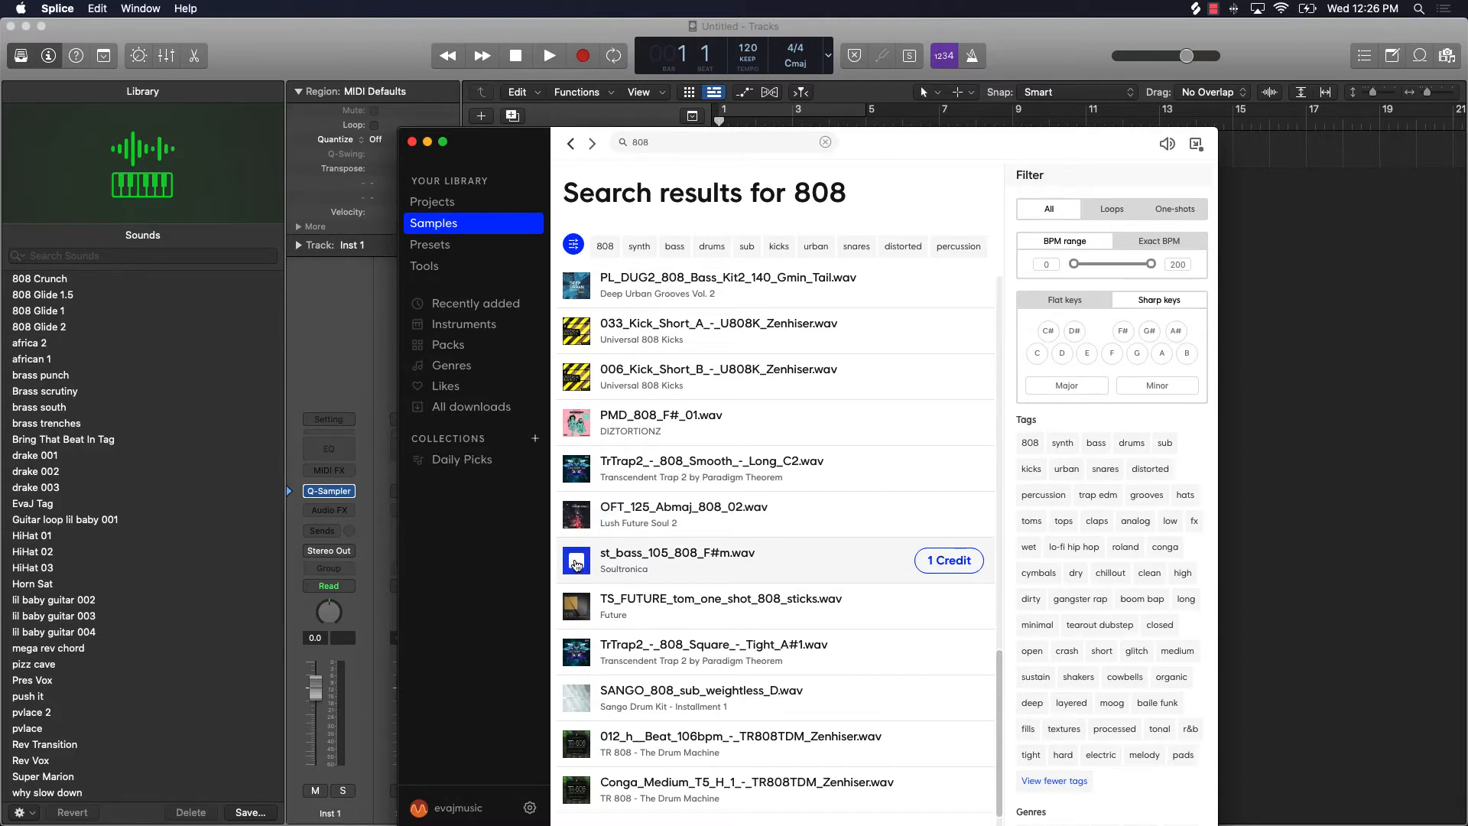
pyautogui.click(571, 607)
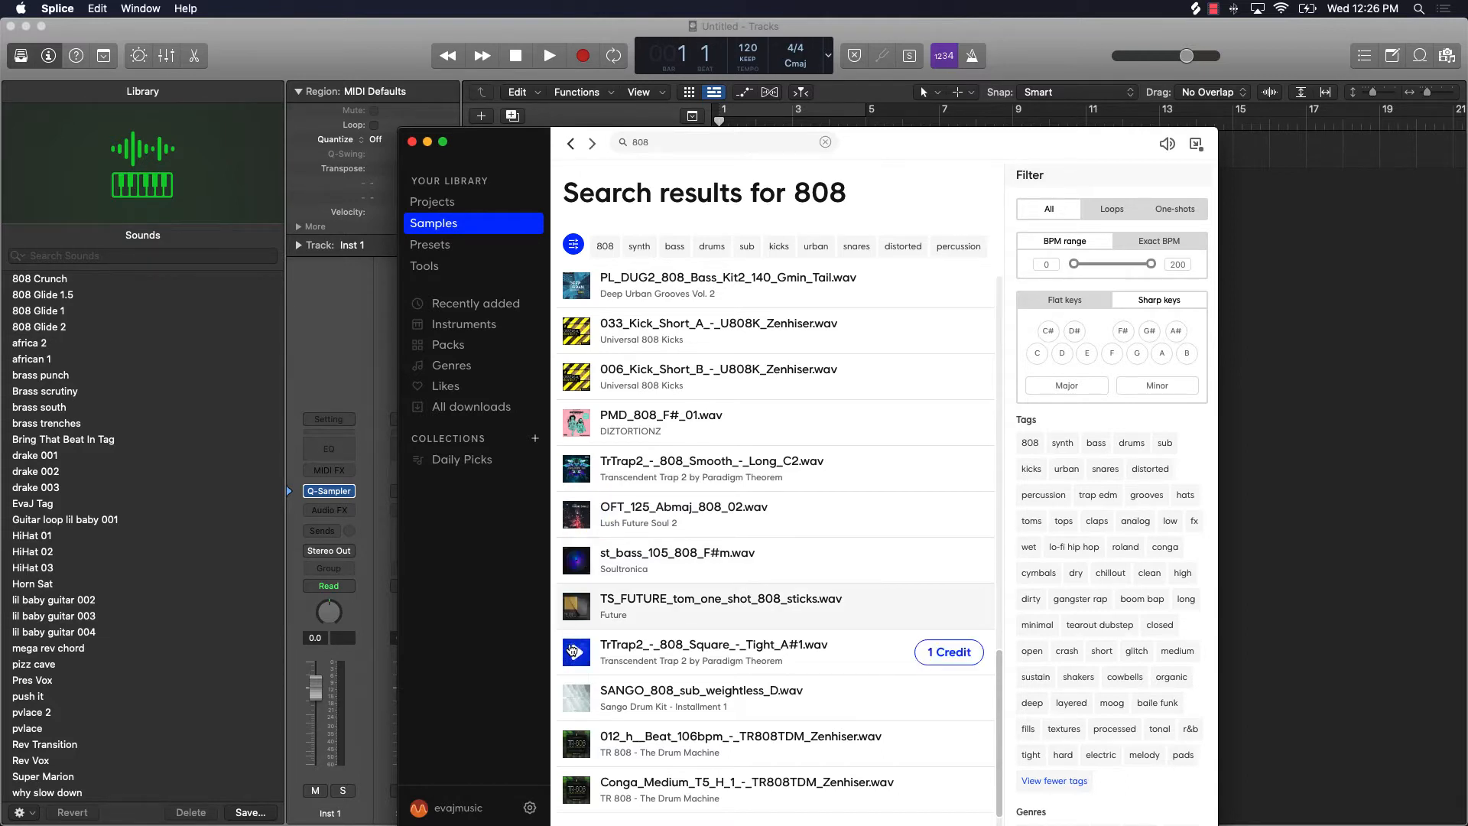
pyautogui.click(581, 651)
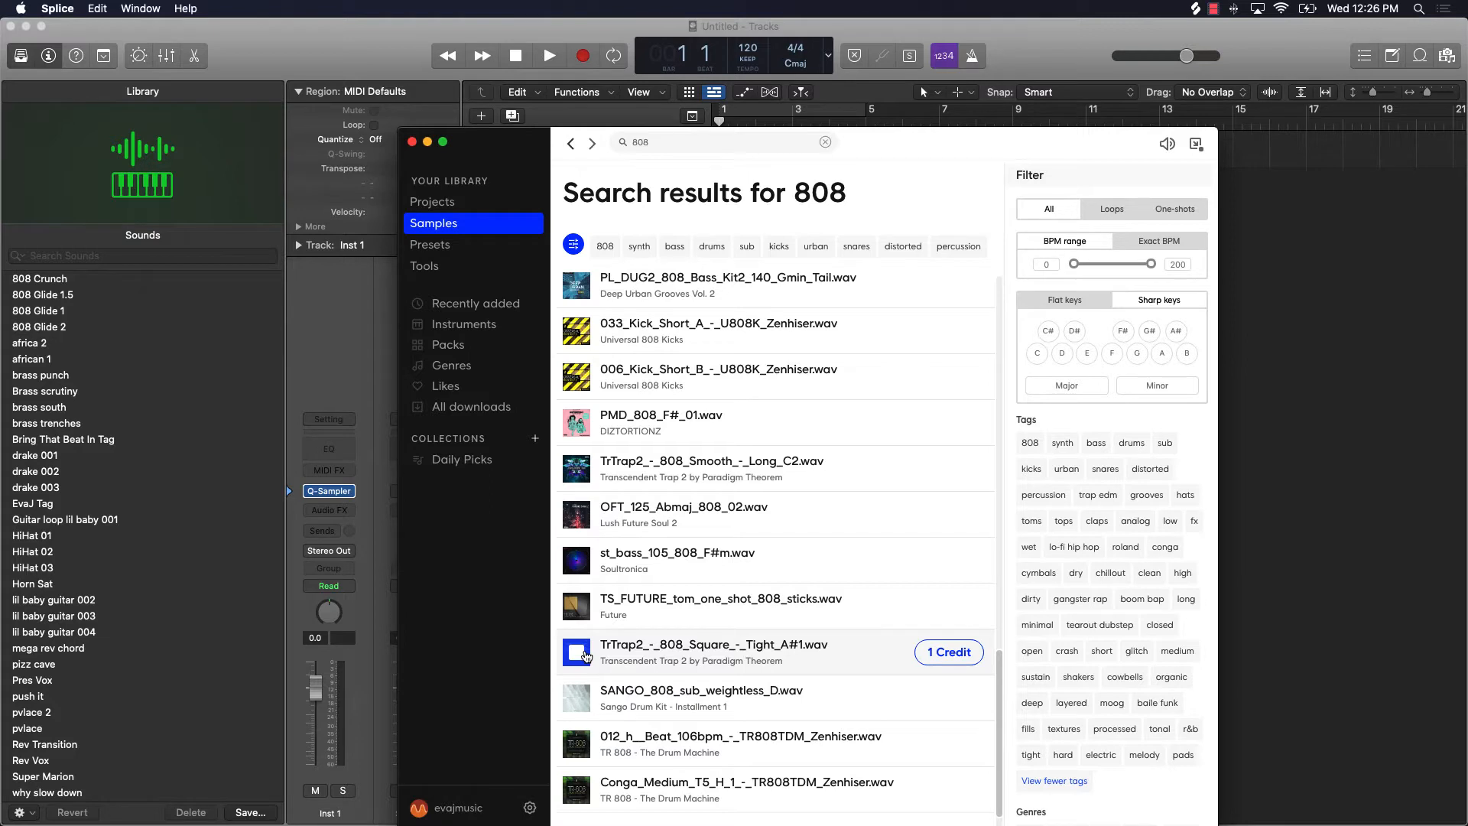
pyautogui.click(586, 656)
# Step: Get TrTrap2_-_808_Square_-_Tight_A#1.wav for one credit and place it on a new audio track in Logic Pro X at bar 1
pyautogui.click(941, 654)
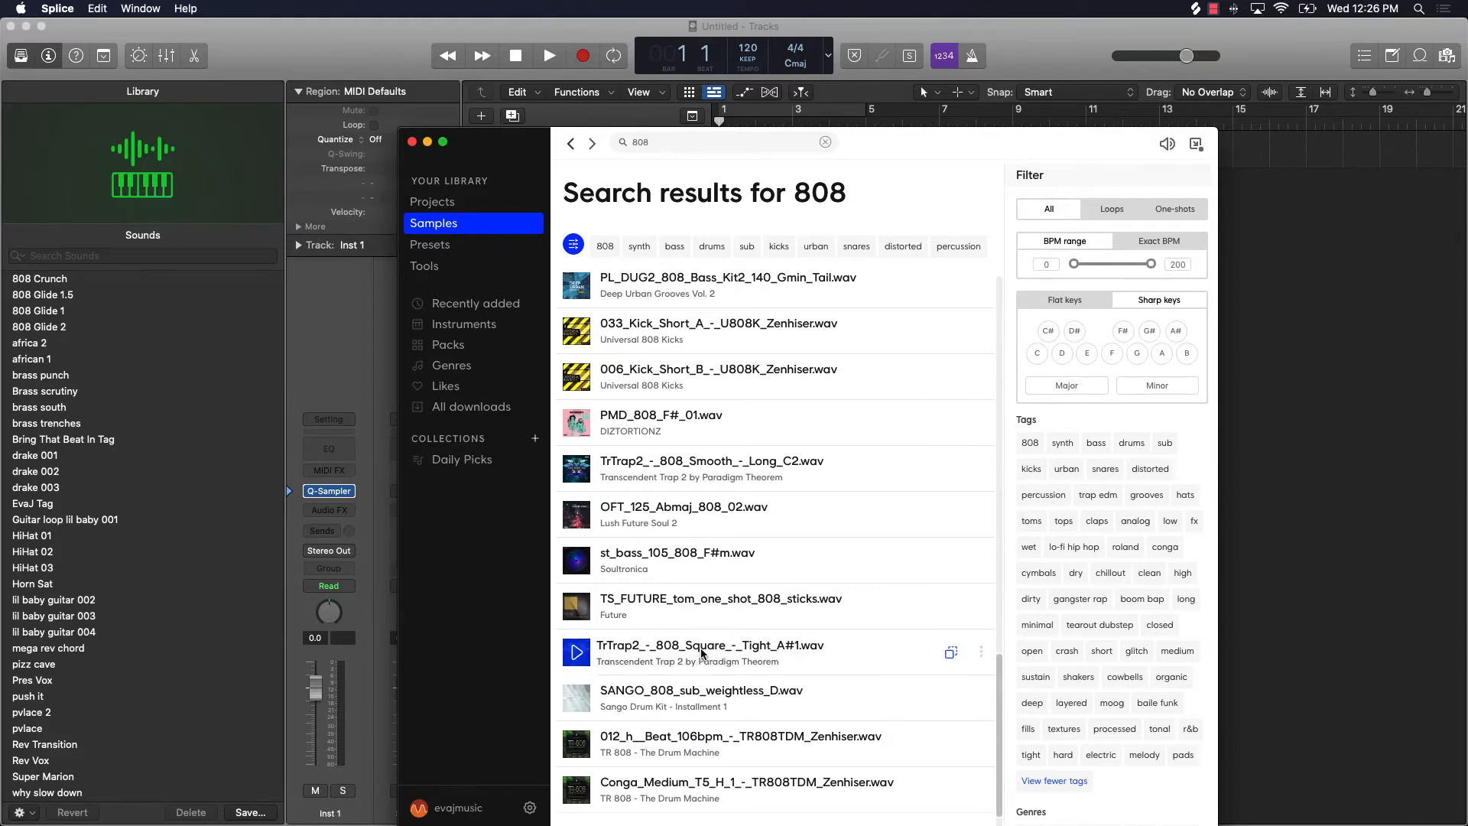
pyautogui.moveTo(702, 653); pyautogui.dragTo(1281, 555)
pyautogui.click(1281, 555)
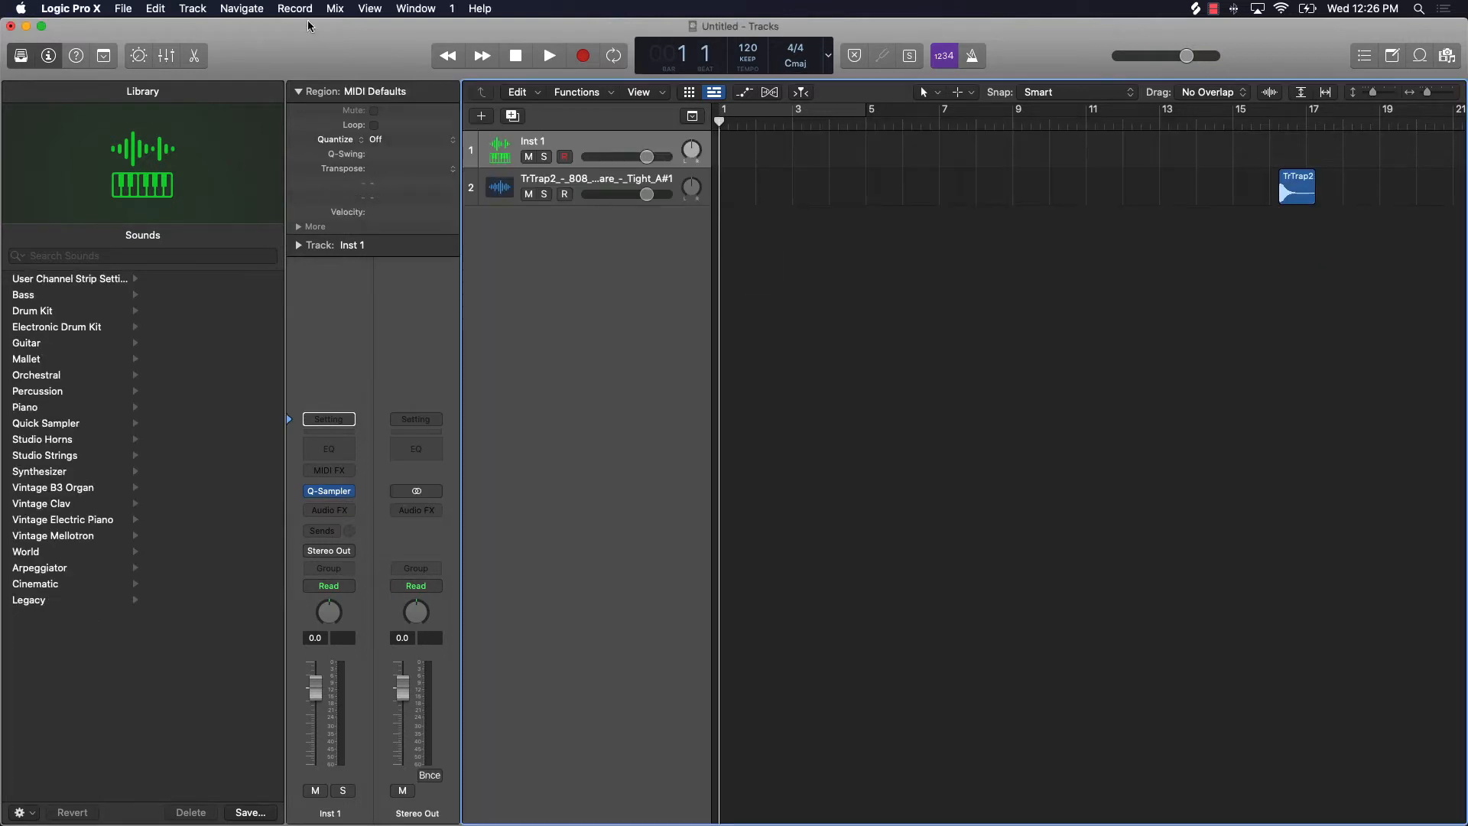
pyautogui.moveTo(1296, 187); pyautogui.dragTo(729, 195)
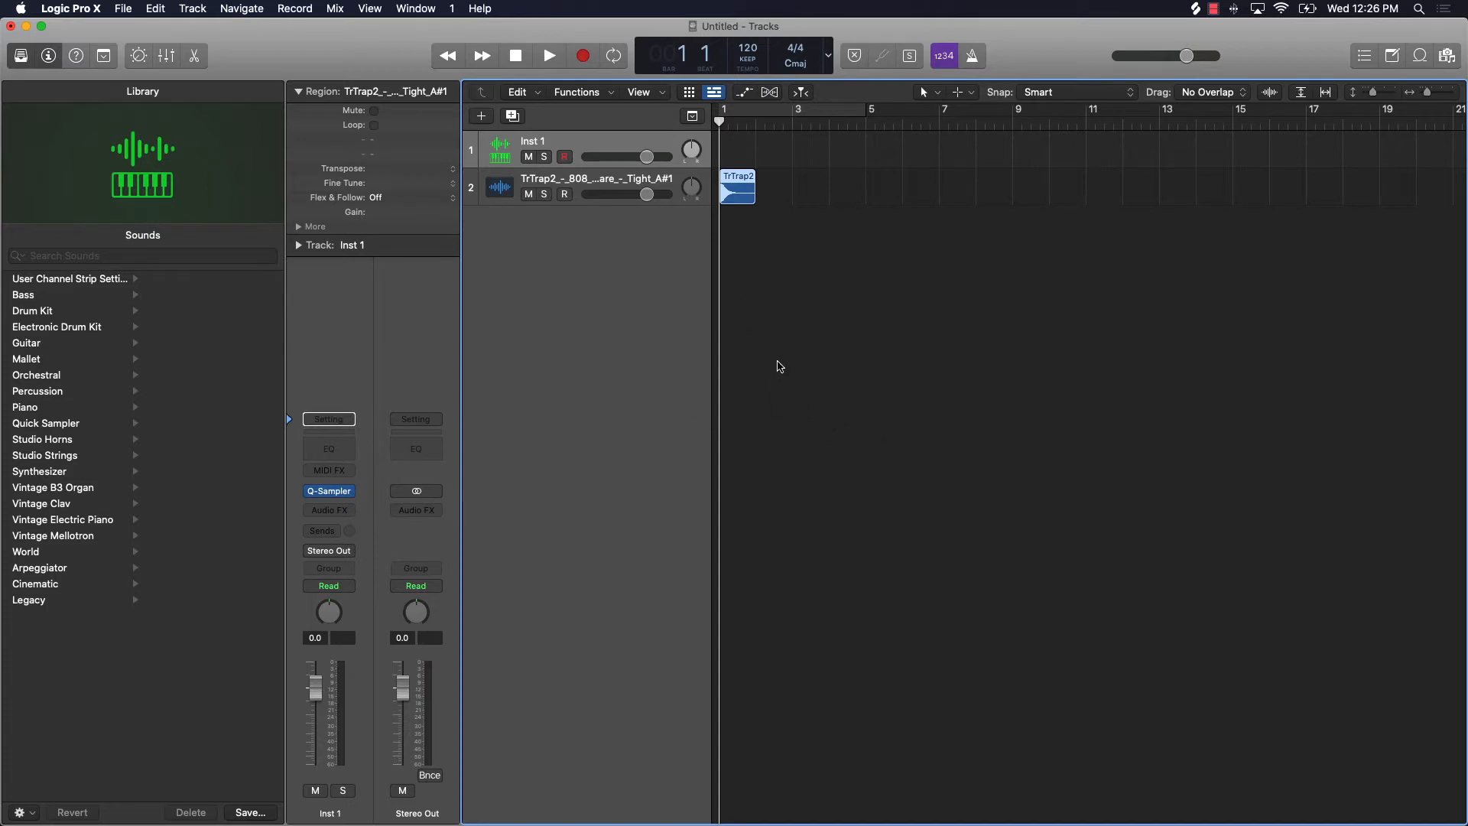
# Step: Load the TrTrap2 808 audio region into Quick Sampler on the Inst 1 track
pyautogui.rightClick(736, 190)
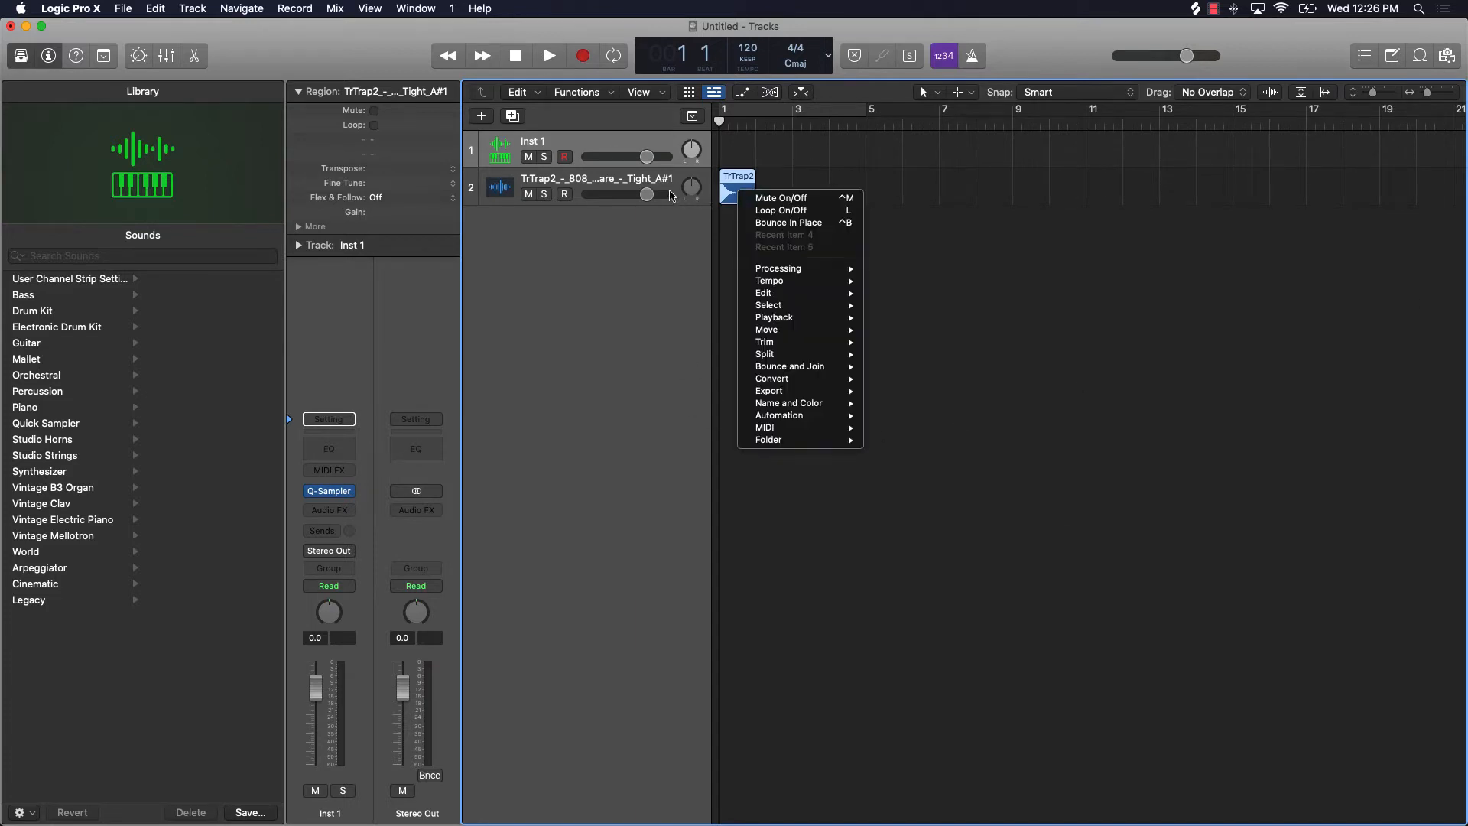
pyautogui.click(990, 254)
pyautogui.moveTo(748, 192); pyautogui.dragTo(587, 194)
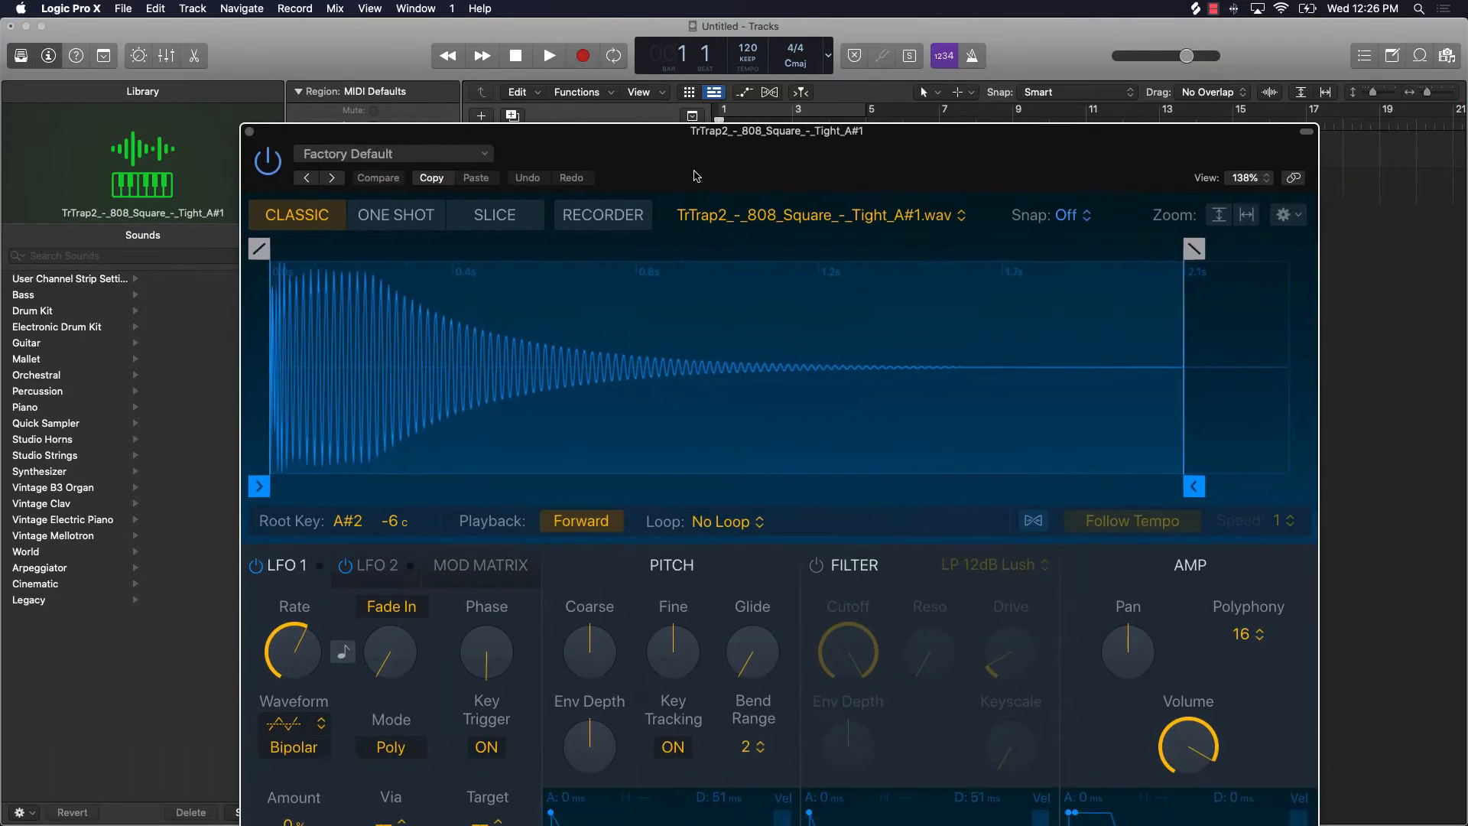
pyautogui.moveTo(695, 172); pyautogui.dragTo(693, 171)
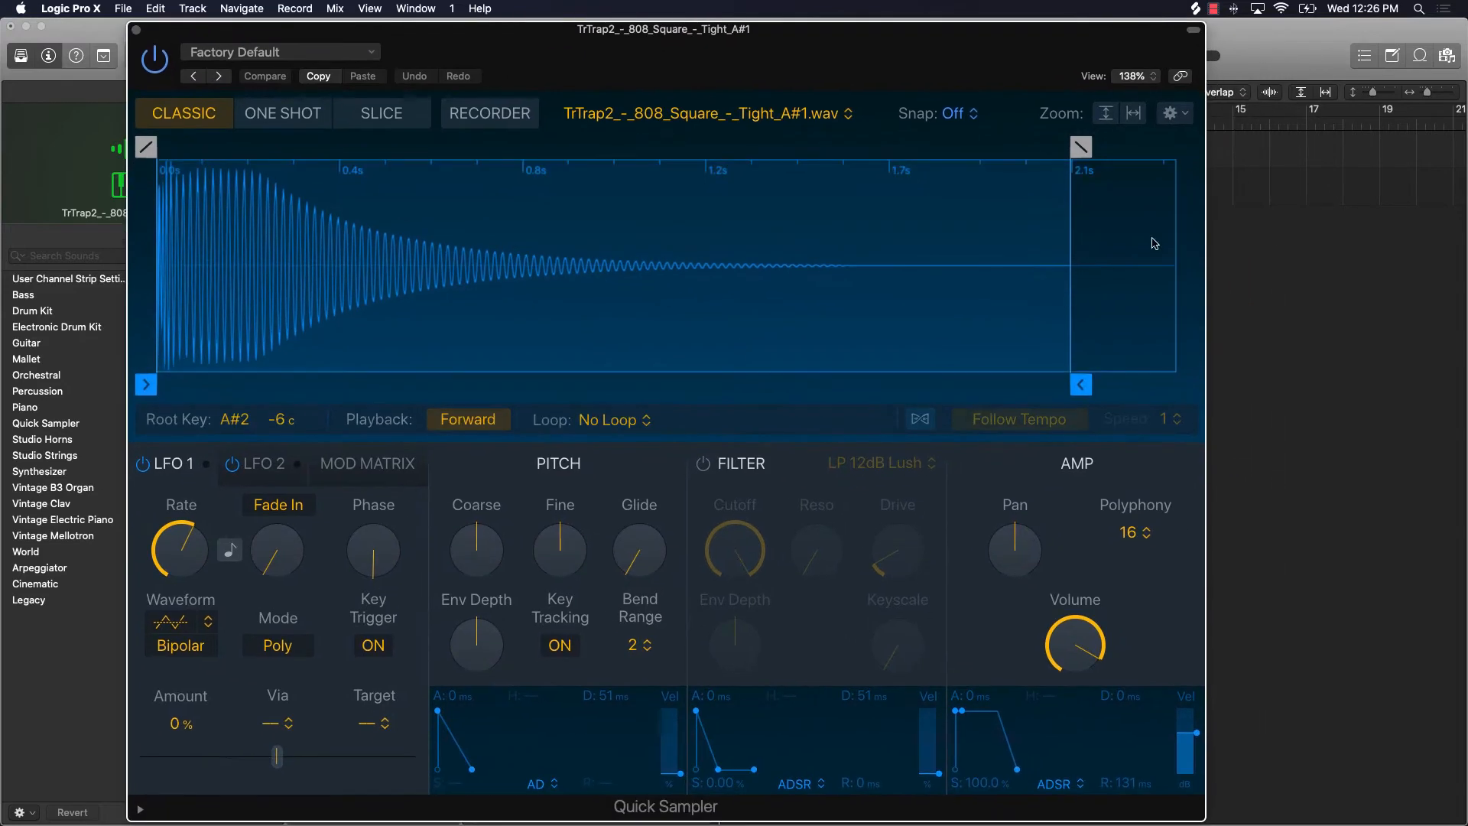
# Step: Open the on-screen piano keyboard and play several low and high notes to audition the 808 across pitches
pyautogui.press('super+k')
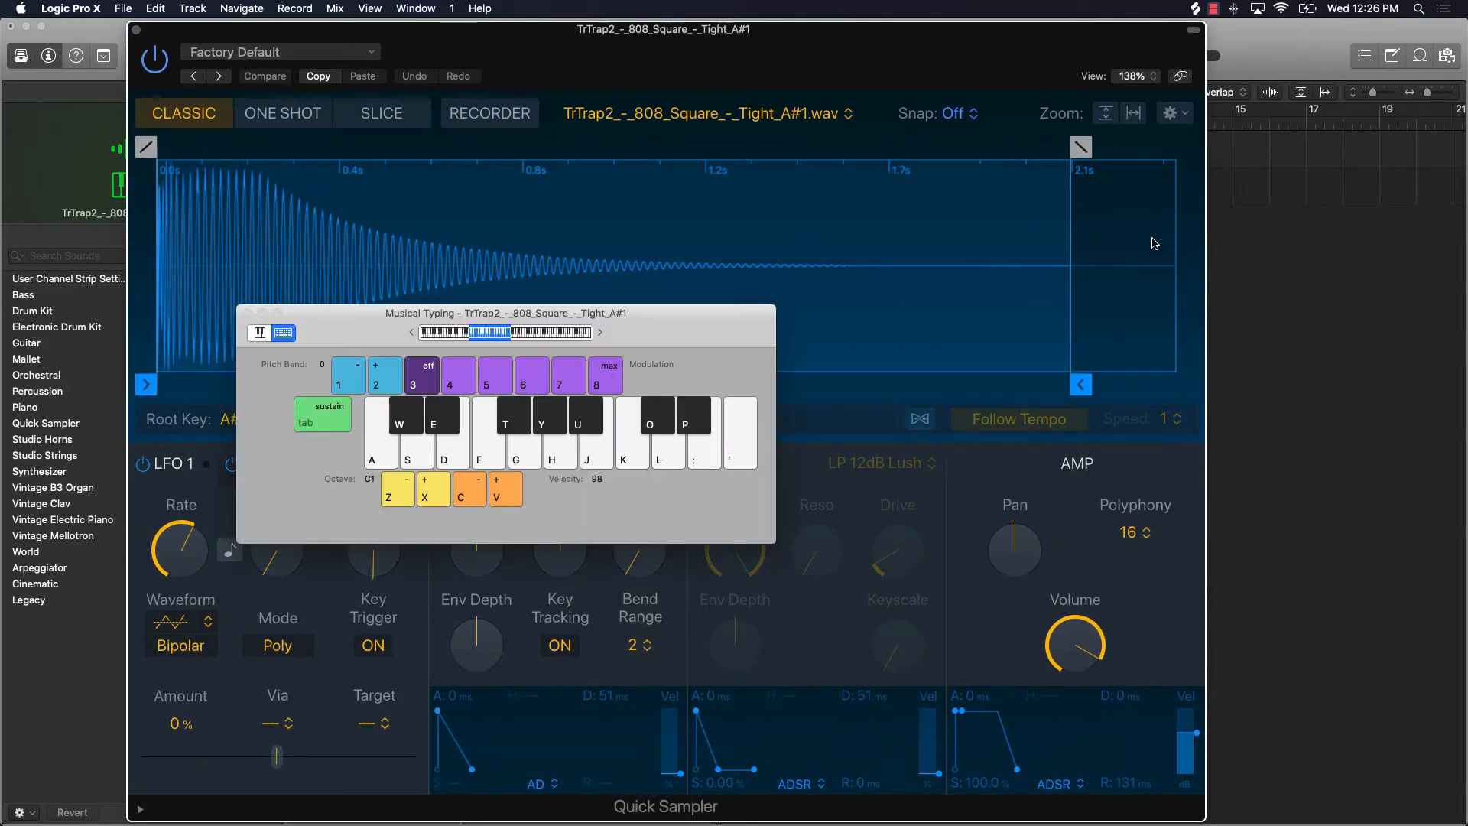
pyautogui.click(253, 335)
pyautogui.click(613, 436)
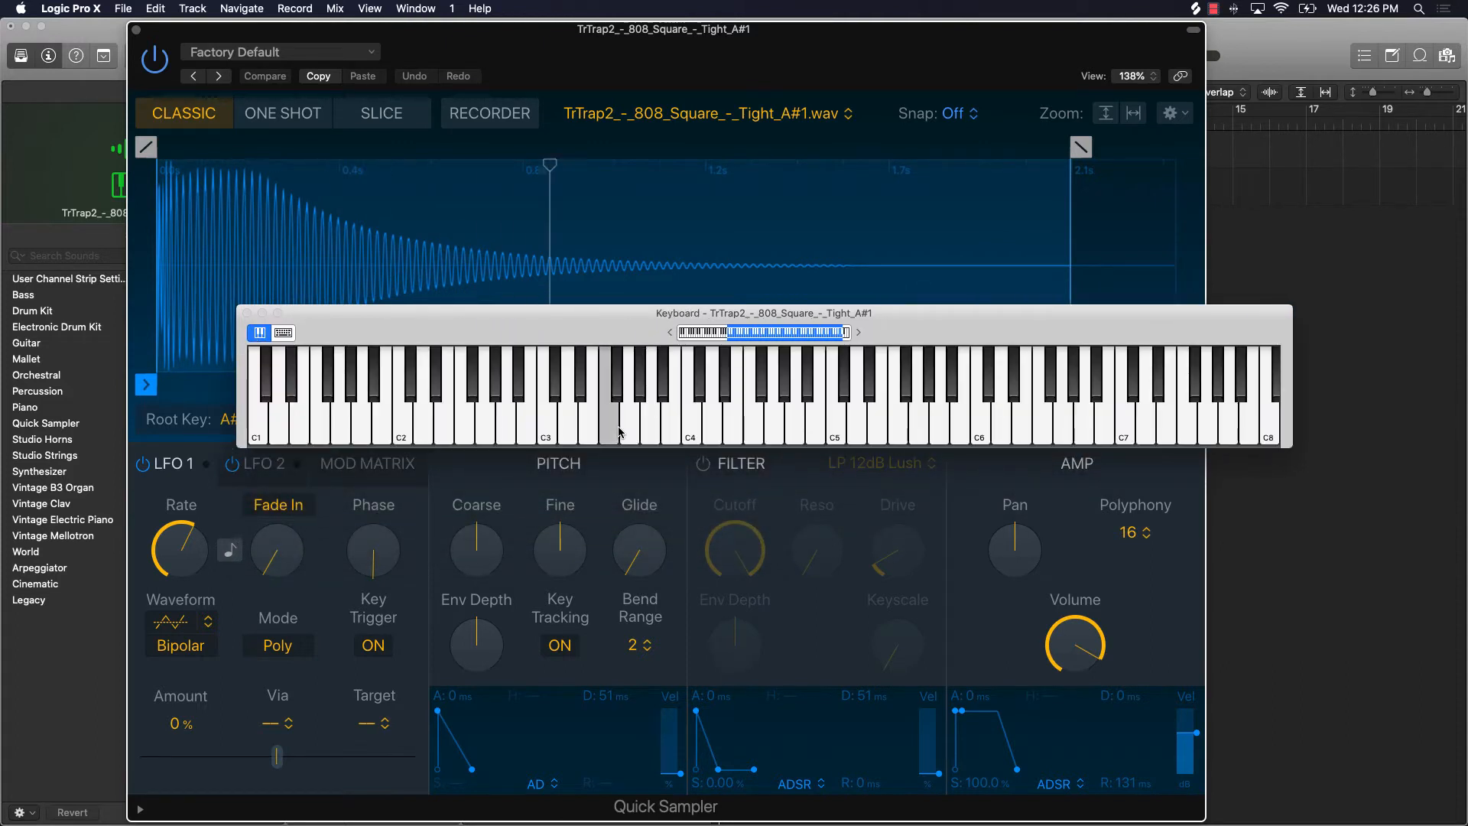
pyautogui.click(815, 431)
pyautogui.click(468, 417)
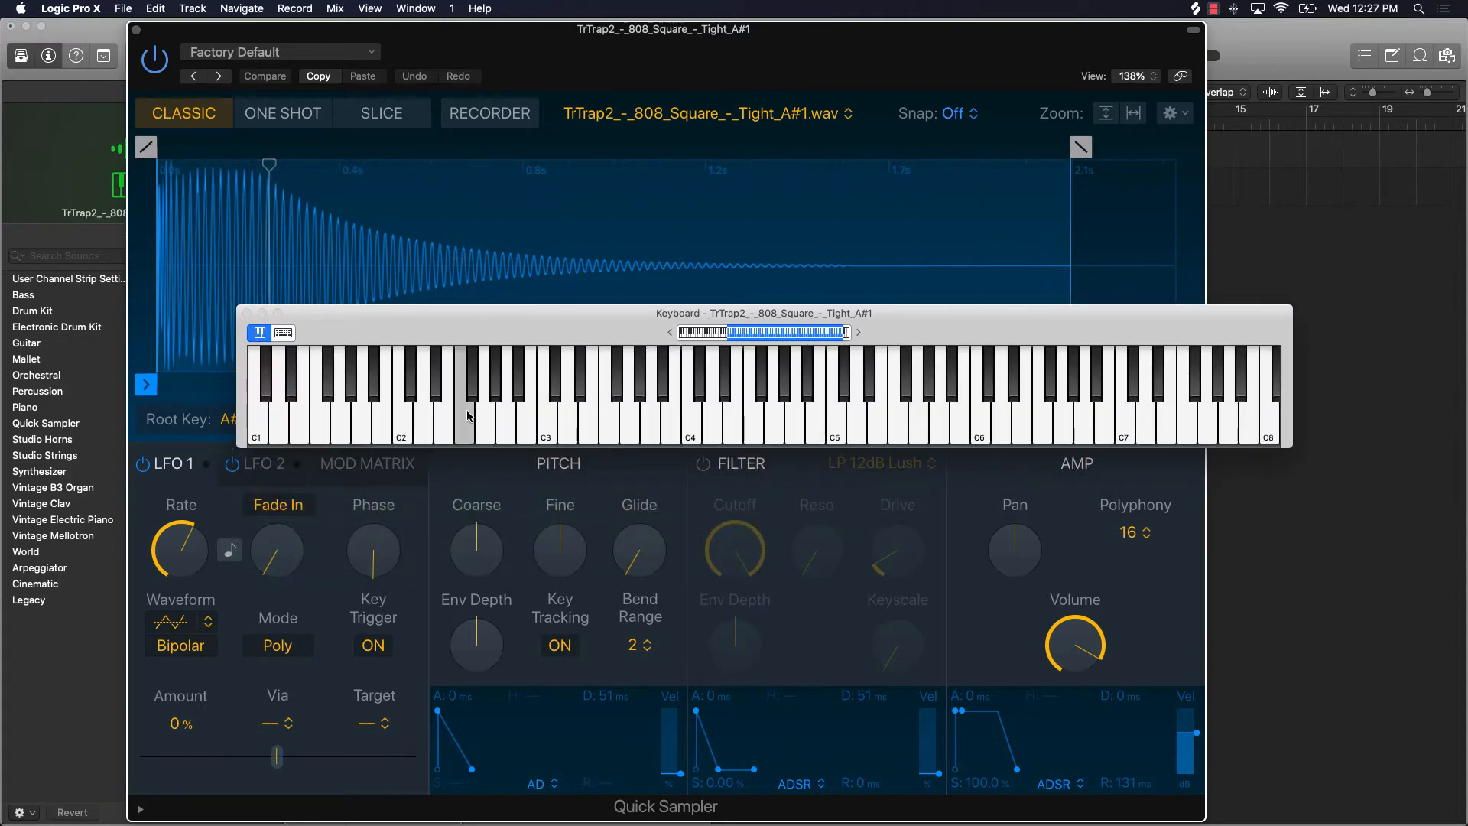
pyautogui.click(597, 416)
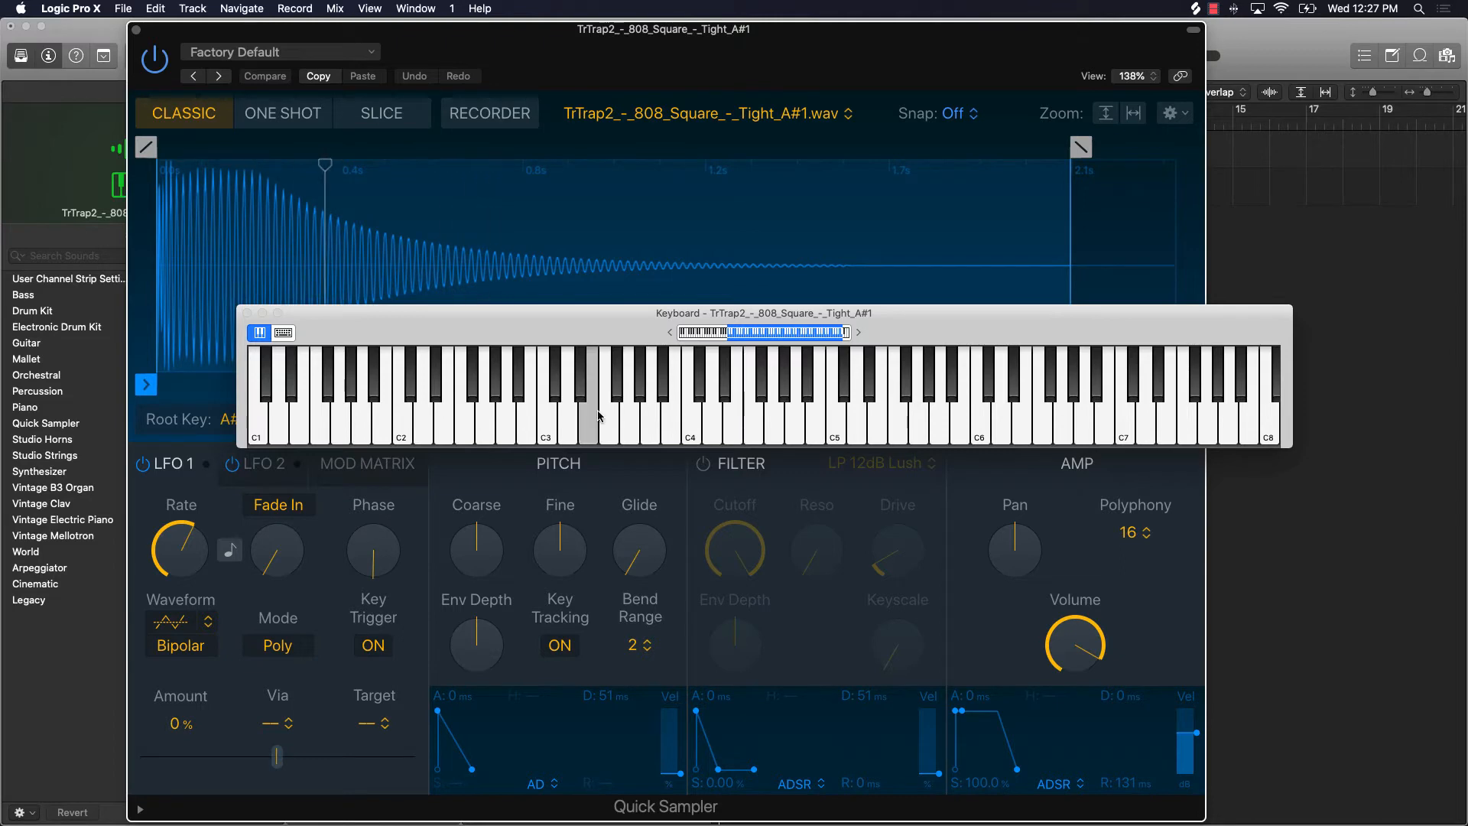
pyautogui.click(597, 417)
pyautogui.click(468, 417)
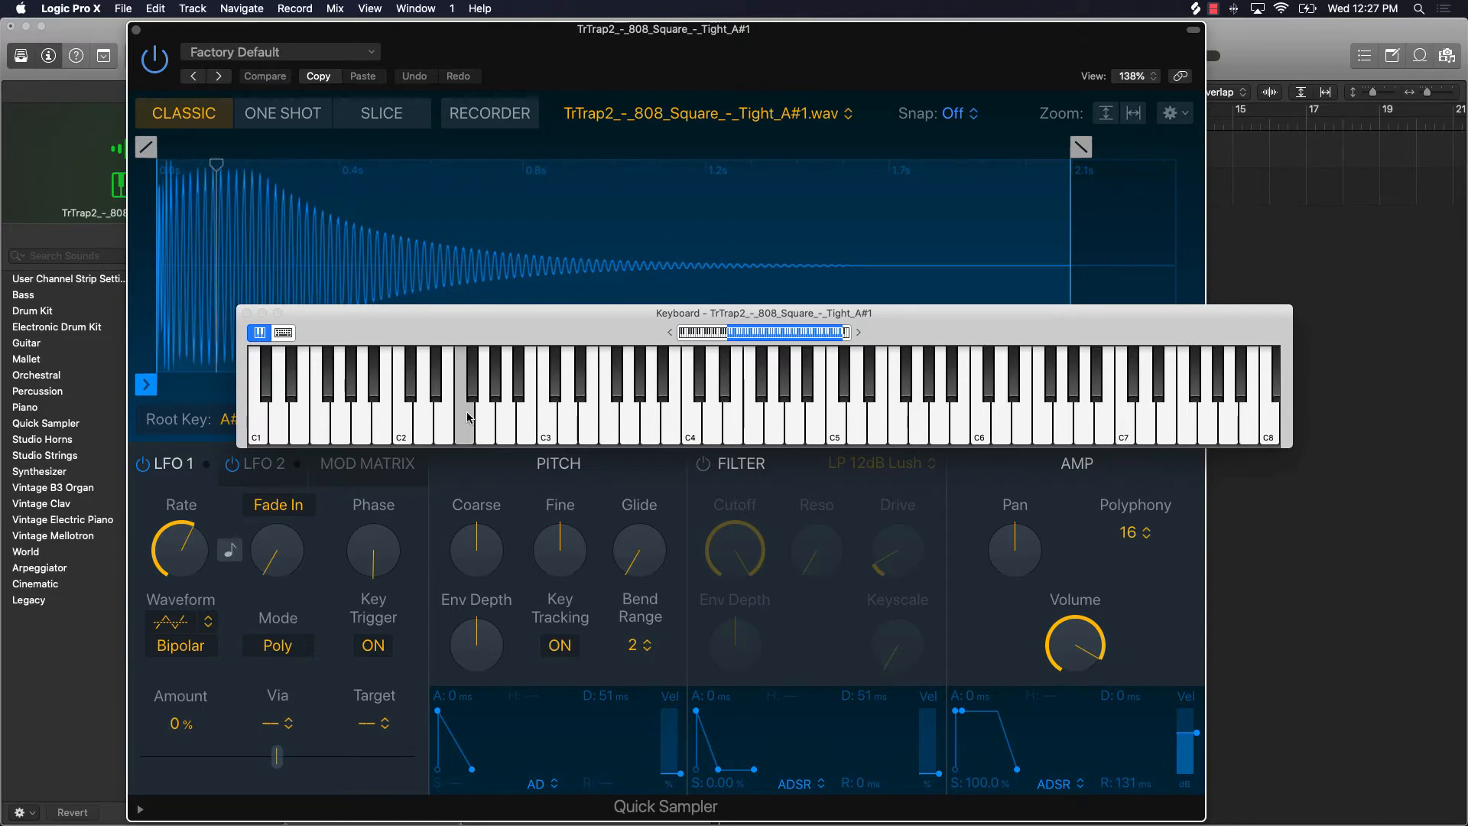
pyautogui.click(572, 417)
pyautogui.click(585, 417)
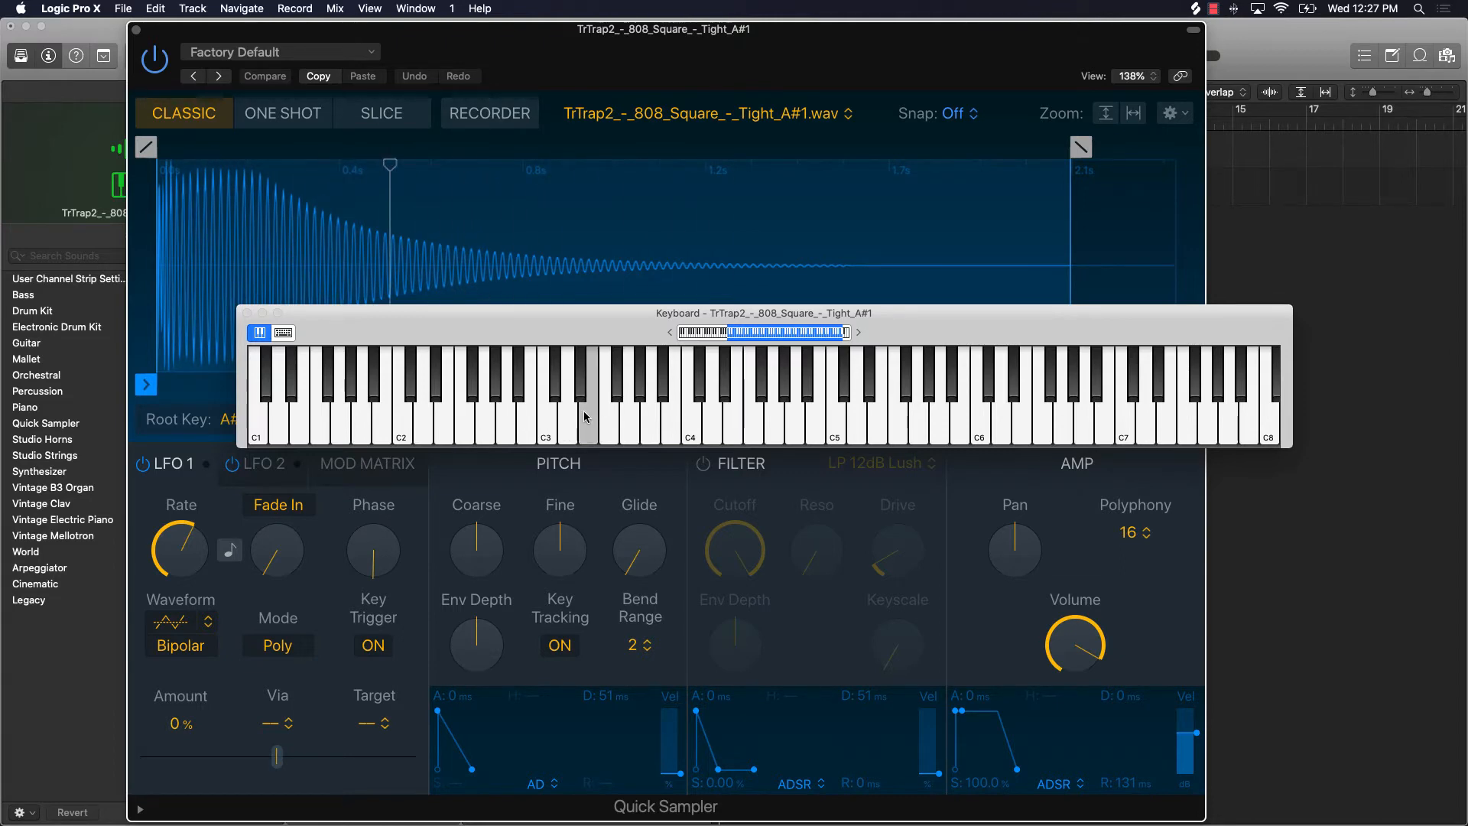
# Step: Add a fade-out about 0.325 s long at the end of the 808 sample, and test it by playing C3
pyautogui.moveTo(412, 334); pyautogui.dragTo(457, 653)
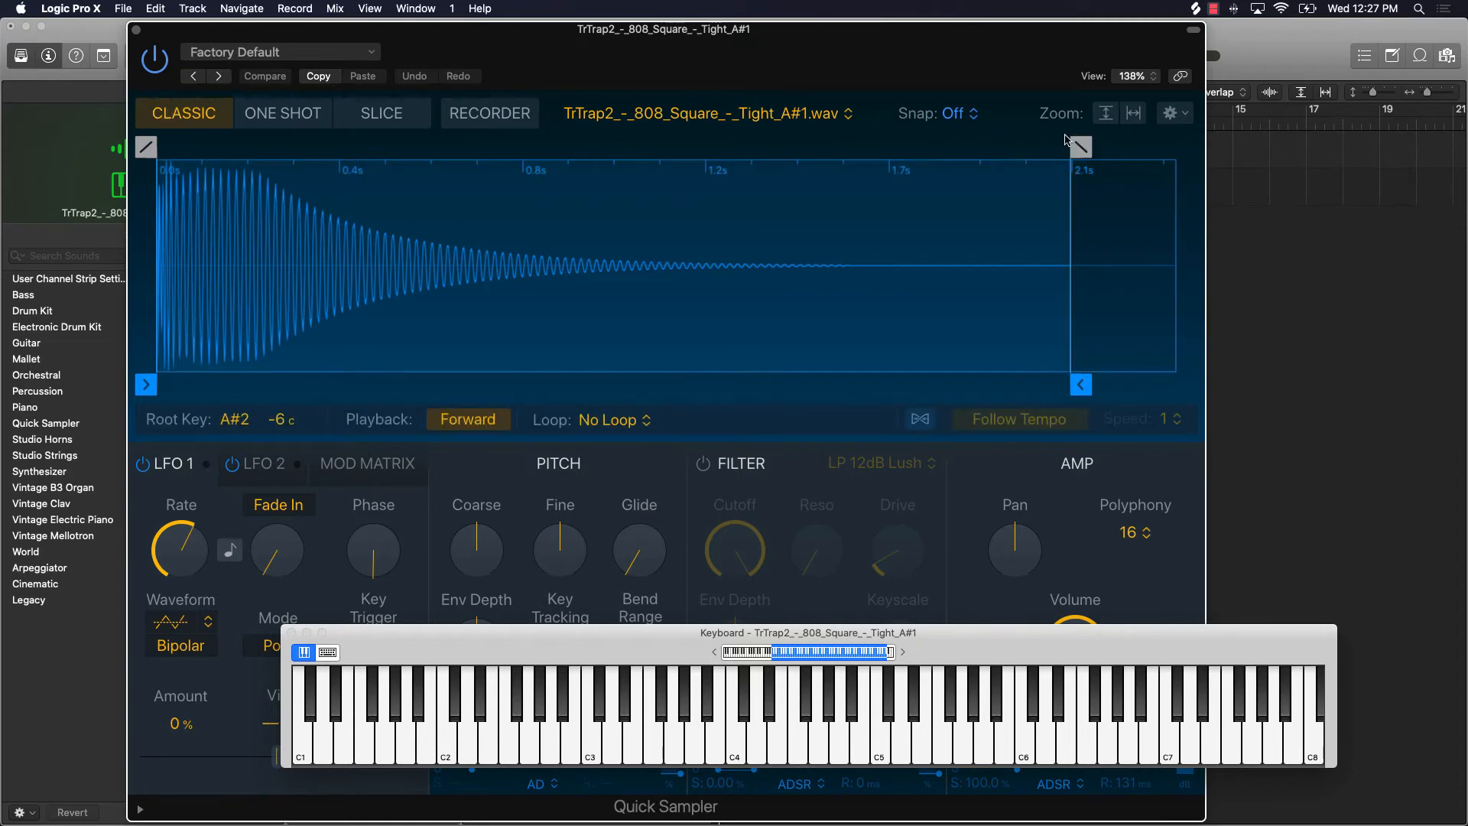
pyautogui.moveTo(1068, 140)
pyautogui.mouseDown()
pyautogui.moveTo(1048, 176)
pyautogui.moveTo(936, 252)
pyautogui.moveTo(950, 277)
pyautogui.mouseUp()
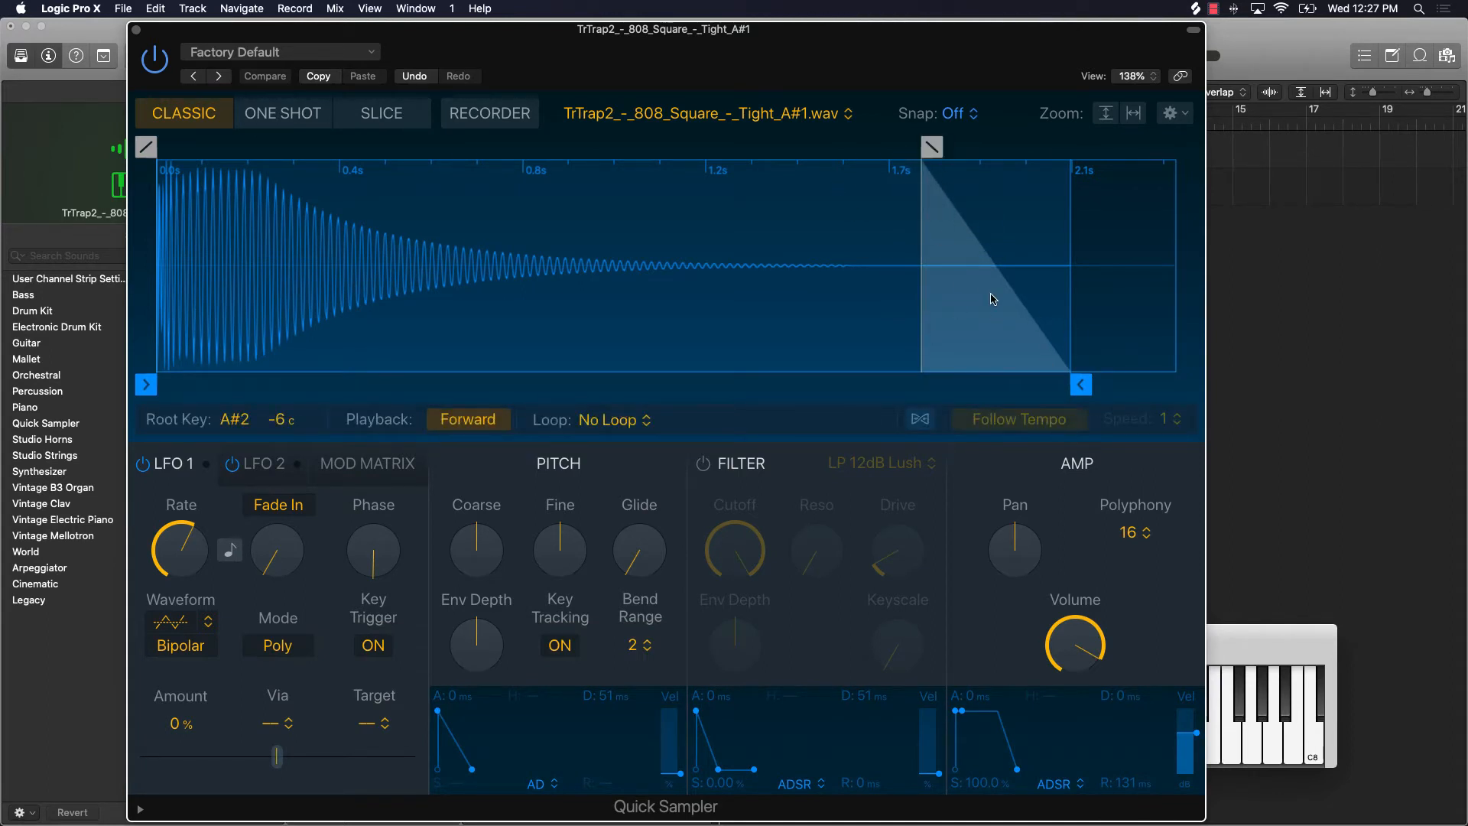
pyautogui.click(1245, 643)
pyautogui.moveTo(1245, 643); pyautogui.dragTo(1147, 472)
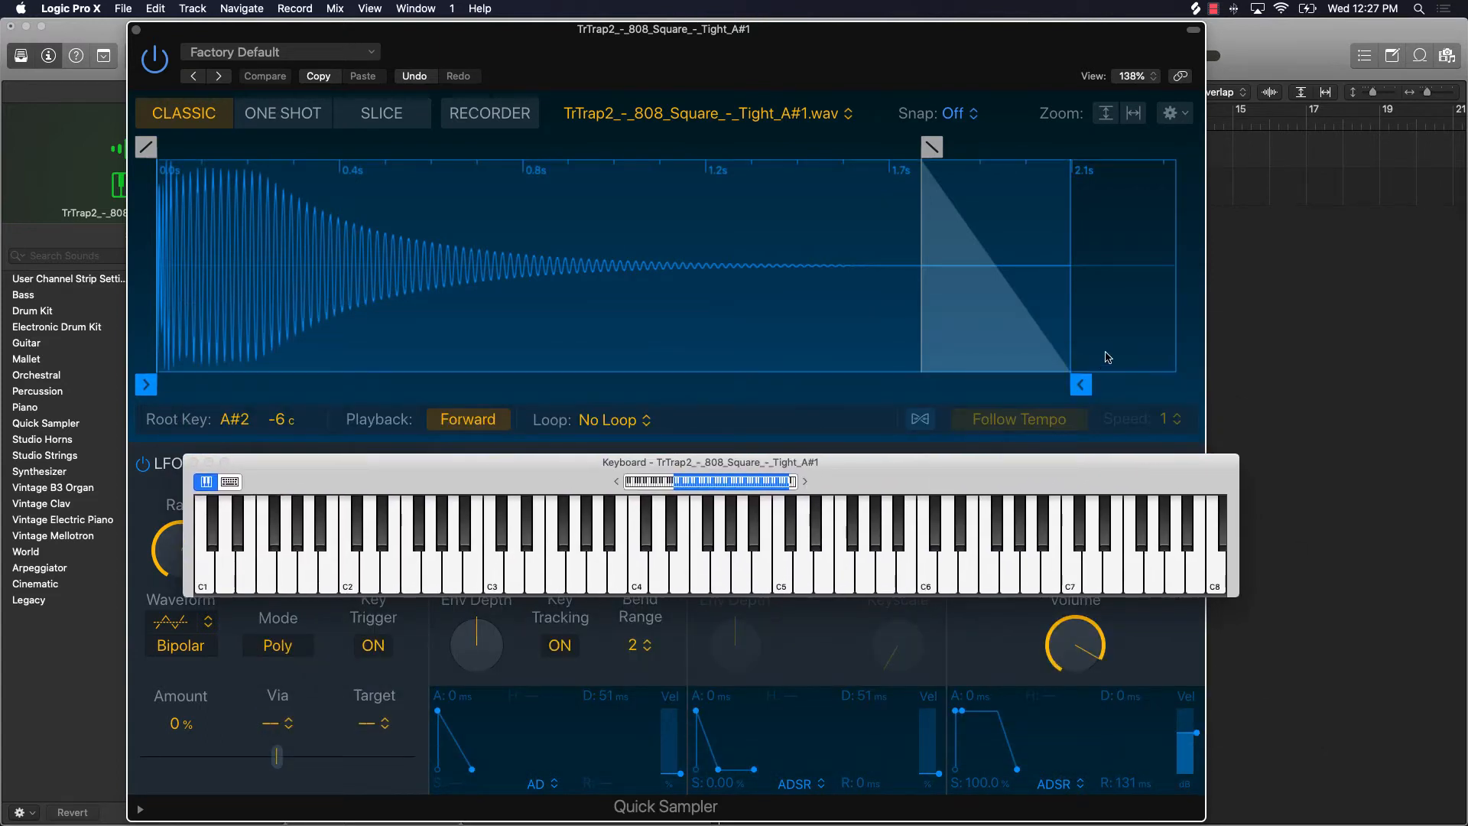
pyautogui.click(494, 589)
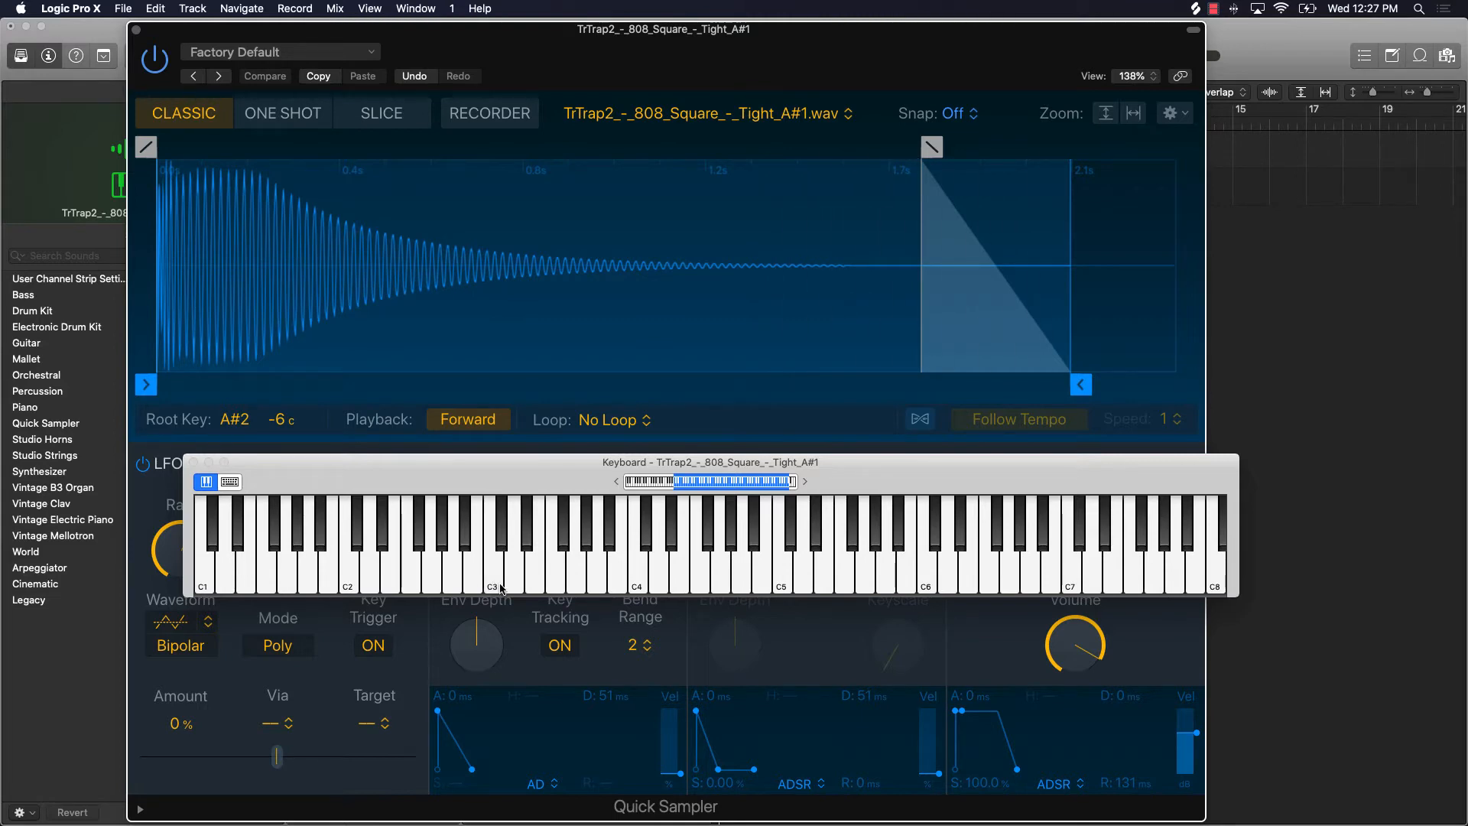
# Step: Try a fade-in of about 0.019 s at the start of the 808 sample and audition it on the on-screen keyboard
pyautogui.click(145, 147)
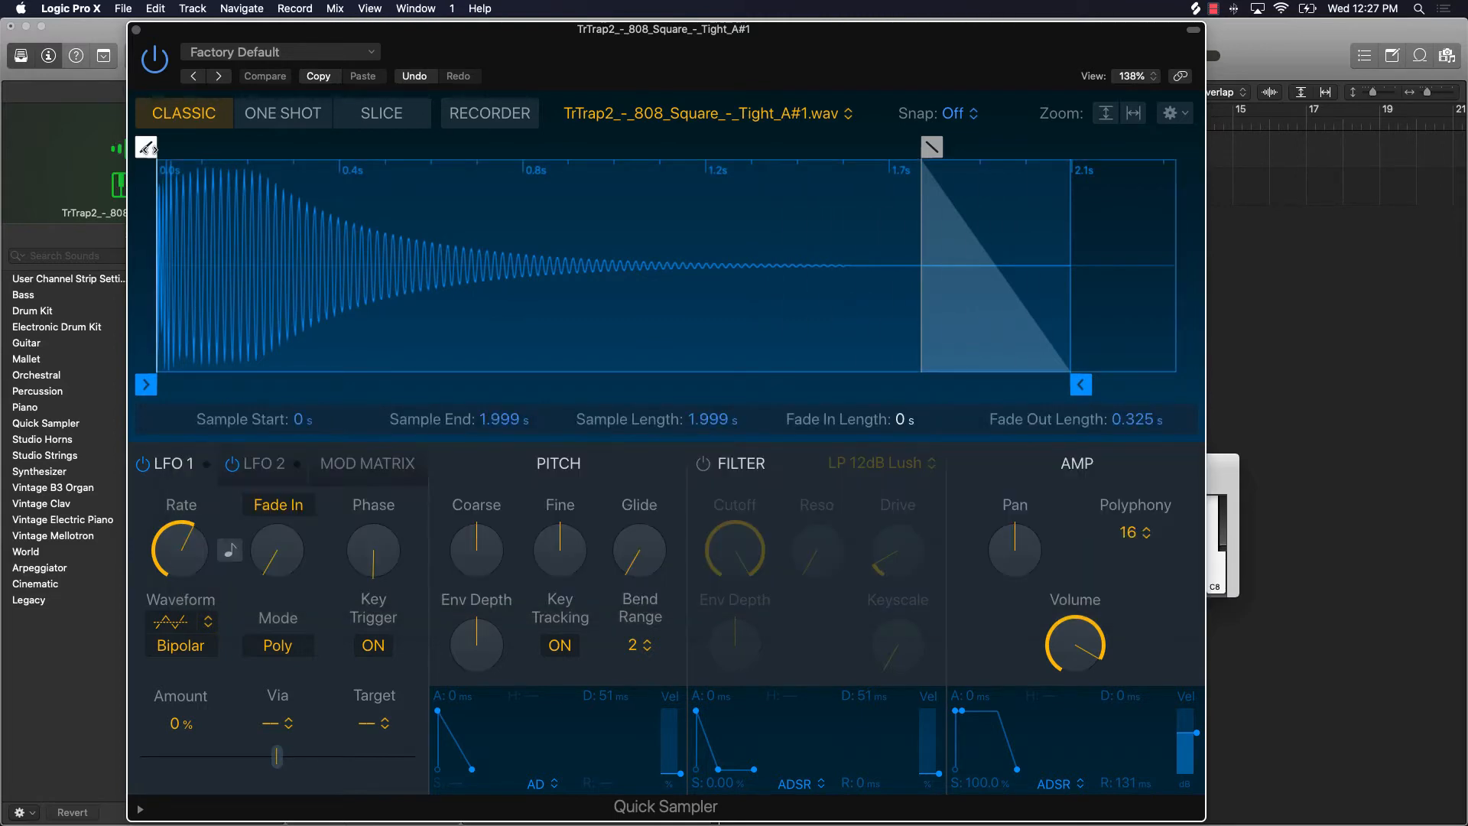
pyautogui.moveTo(147, 146); pyautogui.dragTo(162, 156)
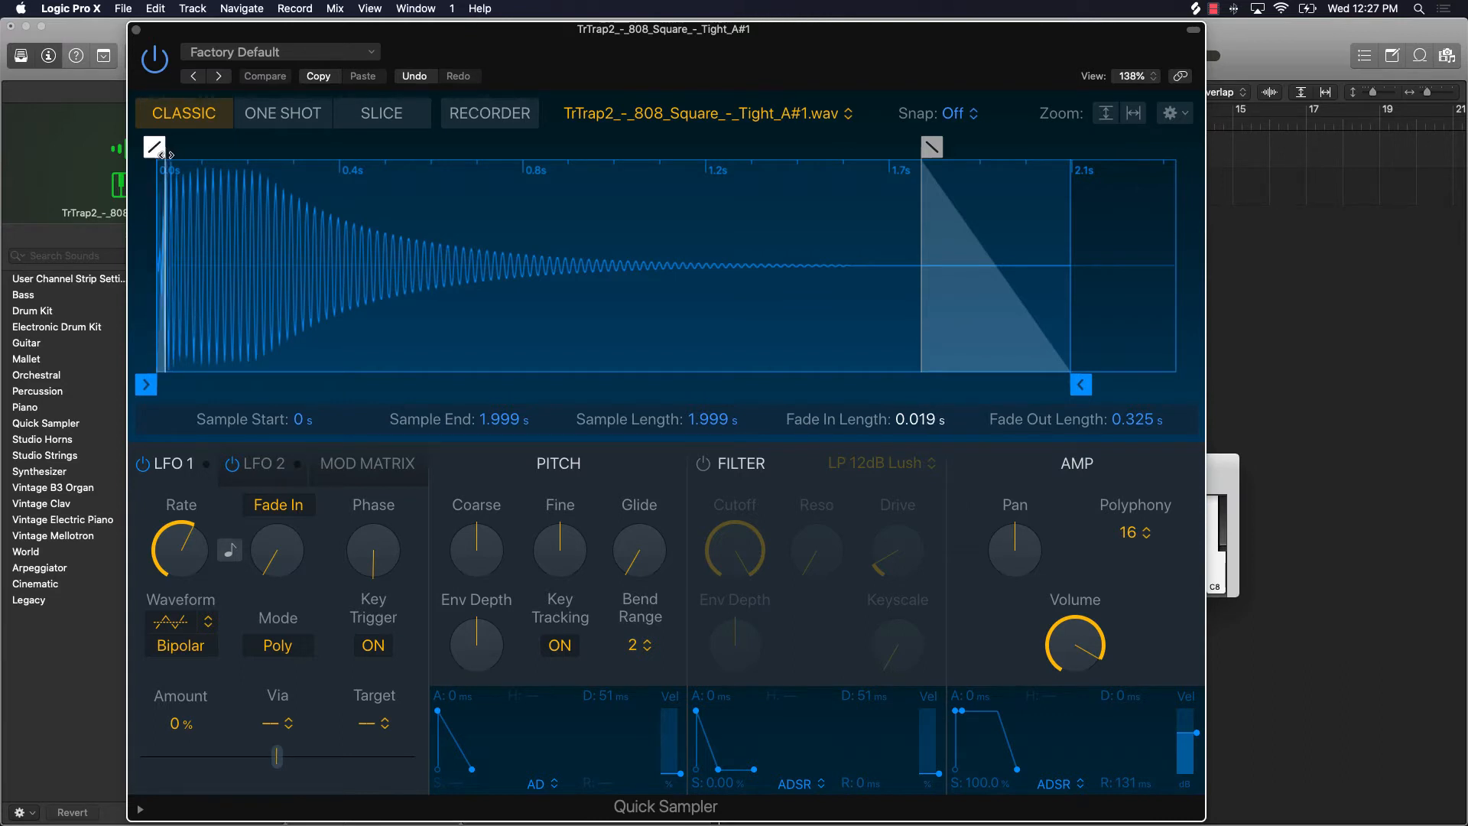
pyautogui.click(1235, 474)
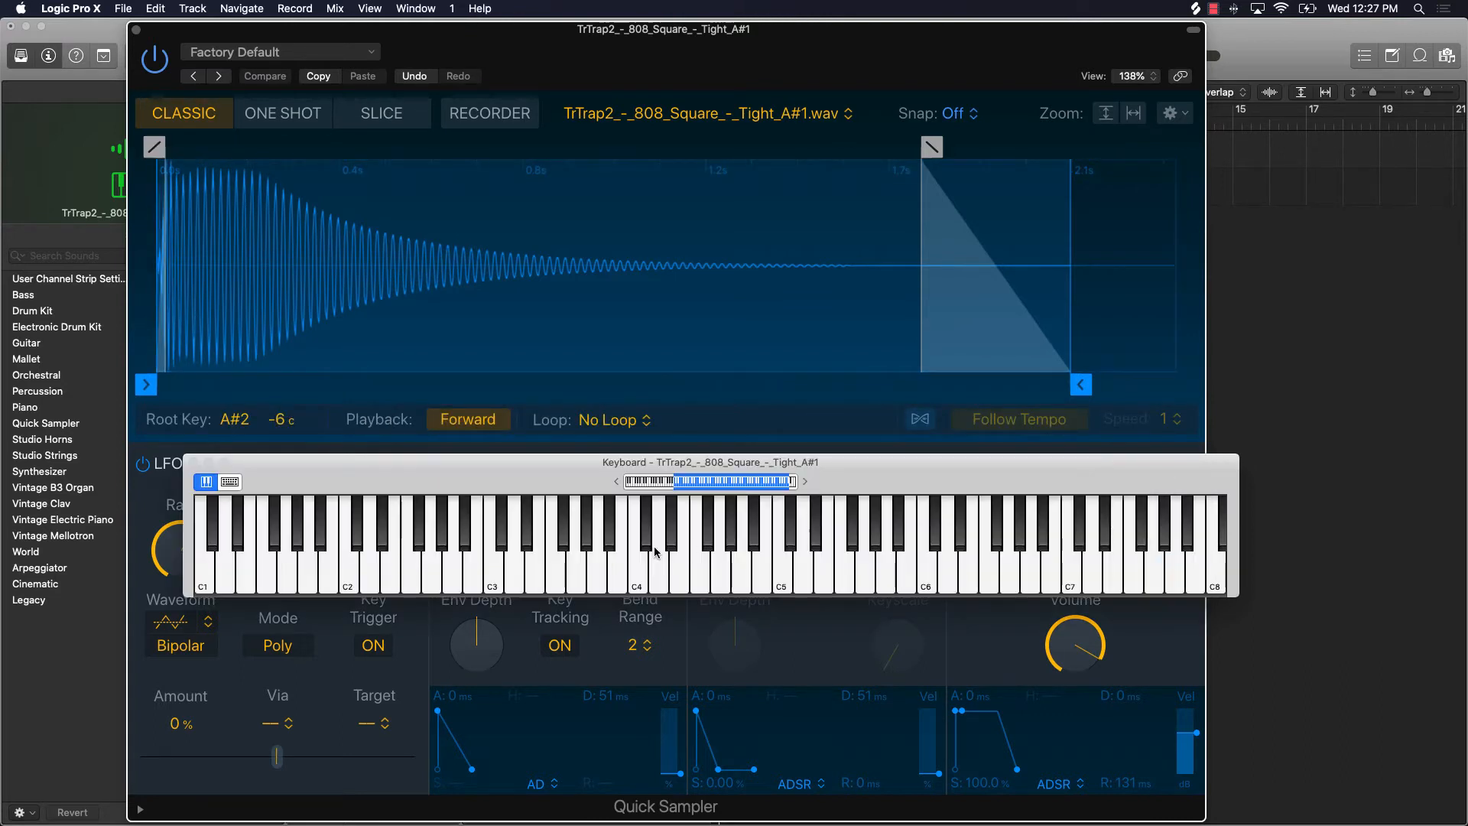
pyautogui.click(636, 575)
pyautogui.click(429, 528)
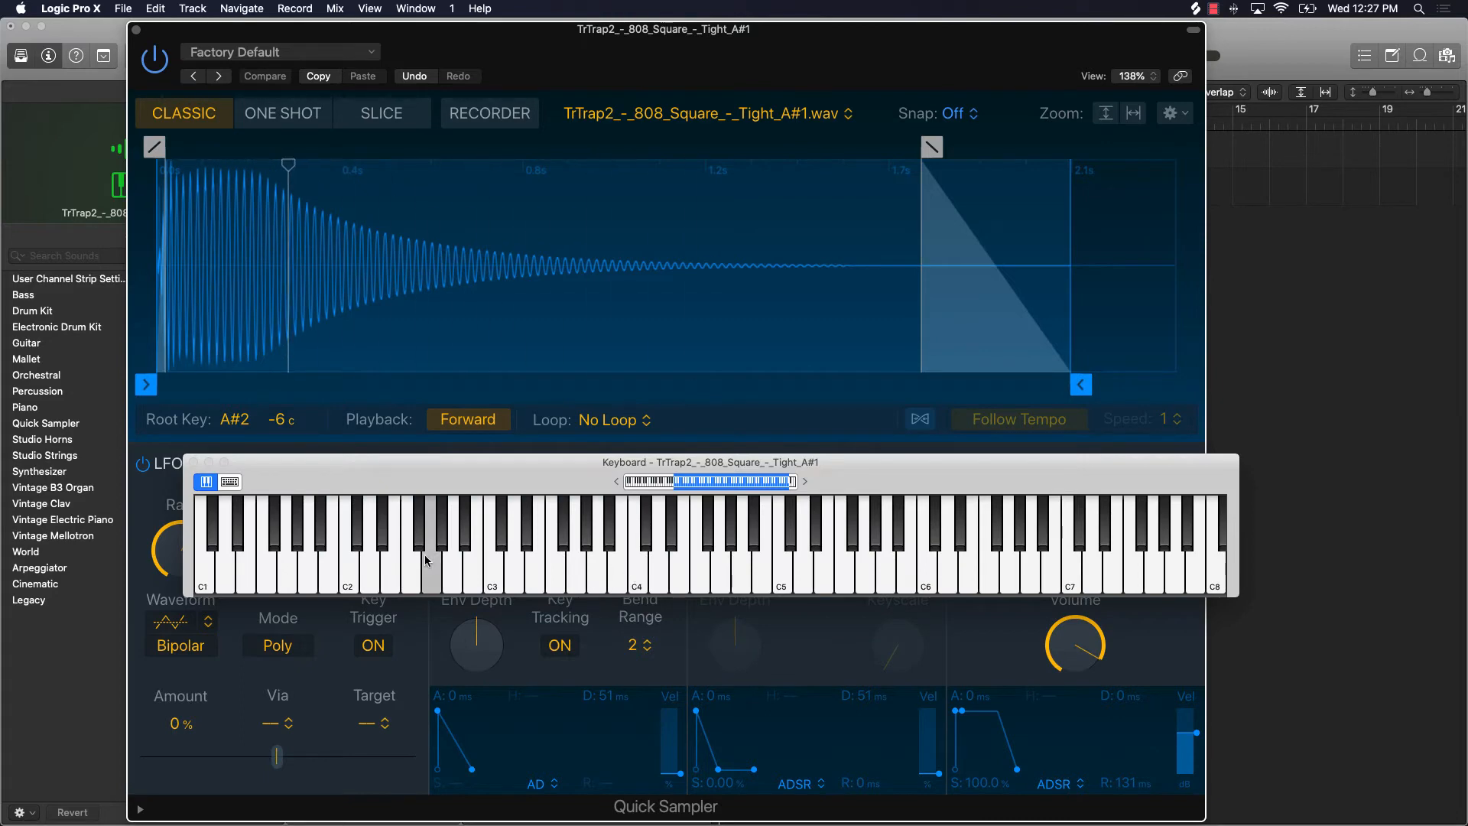
# Step: Remove the fade-in from the start of the sample and audition a low note
pyautogui.click(153, 147)
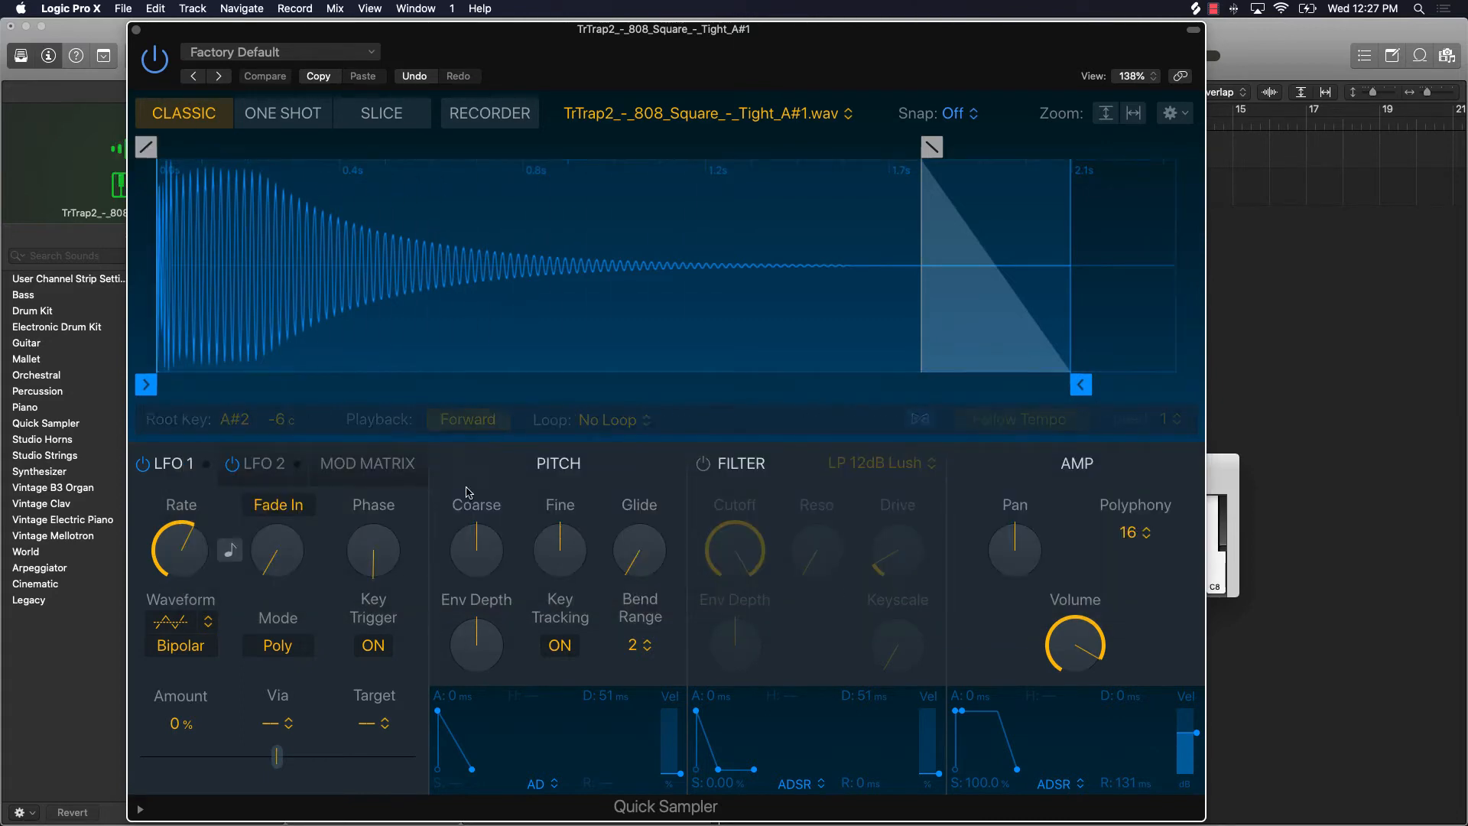
pyautogui.click(1222, 481)
pyautogui.click(388, 573)
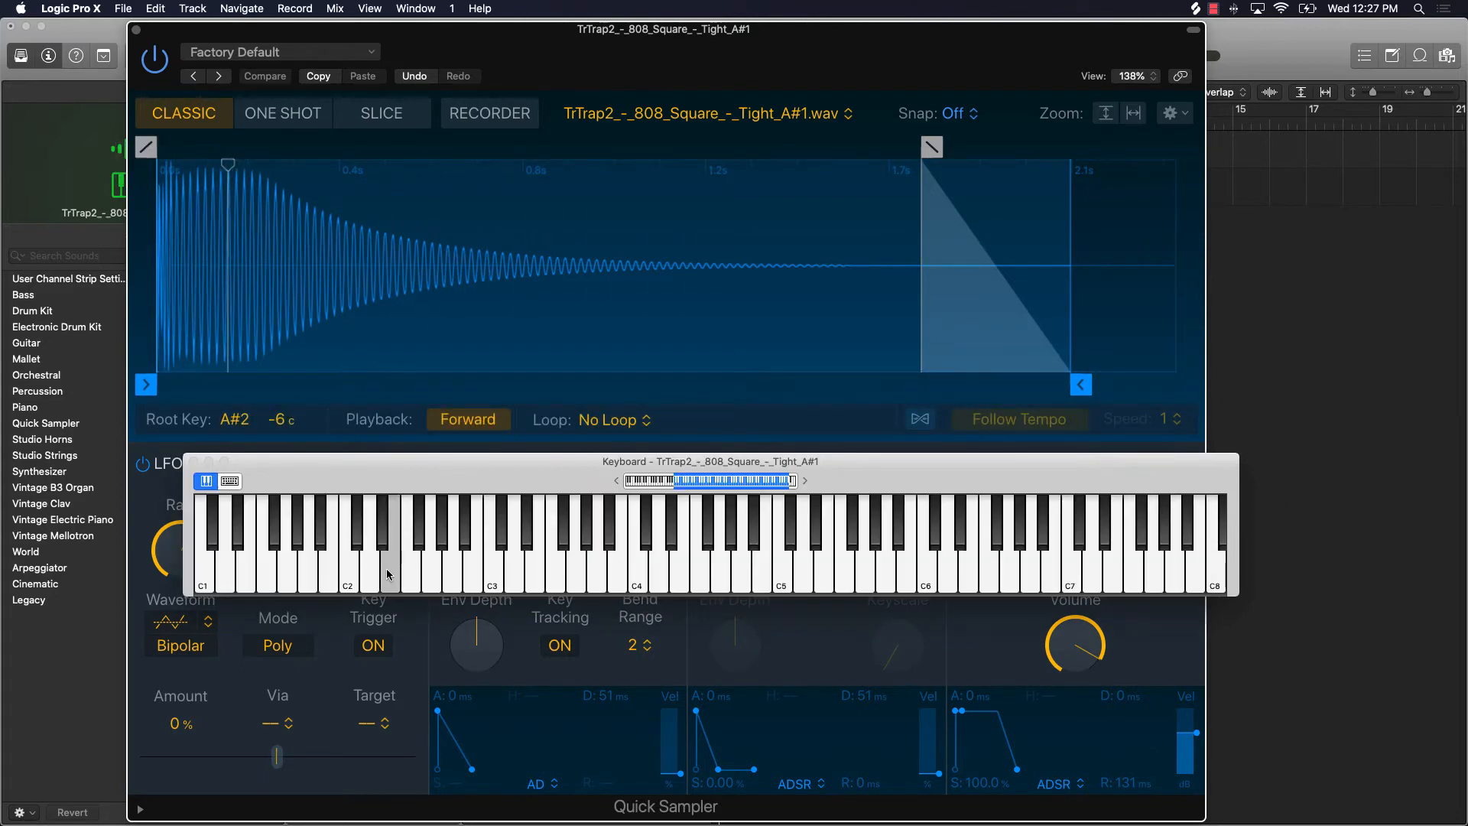
# Step: Switch Quick Sampler to One Shot mode and add a fade-out at the end of the sample, starting just after the 1.6 s point
pyautogui.click(780, 57)
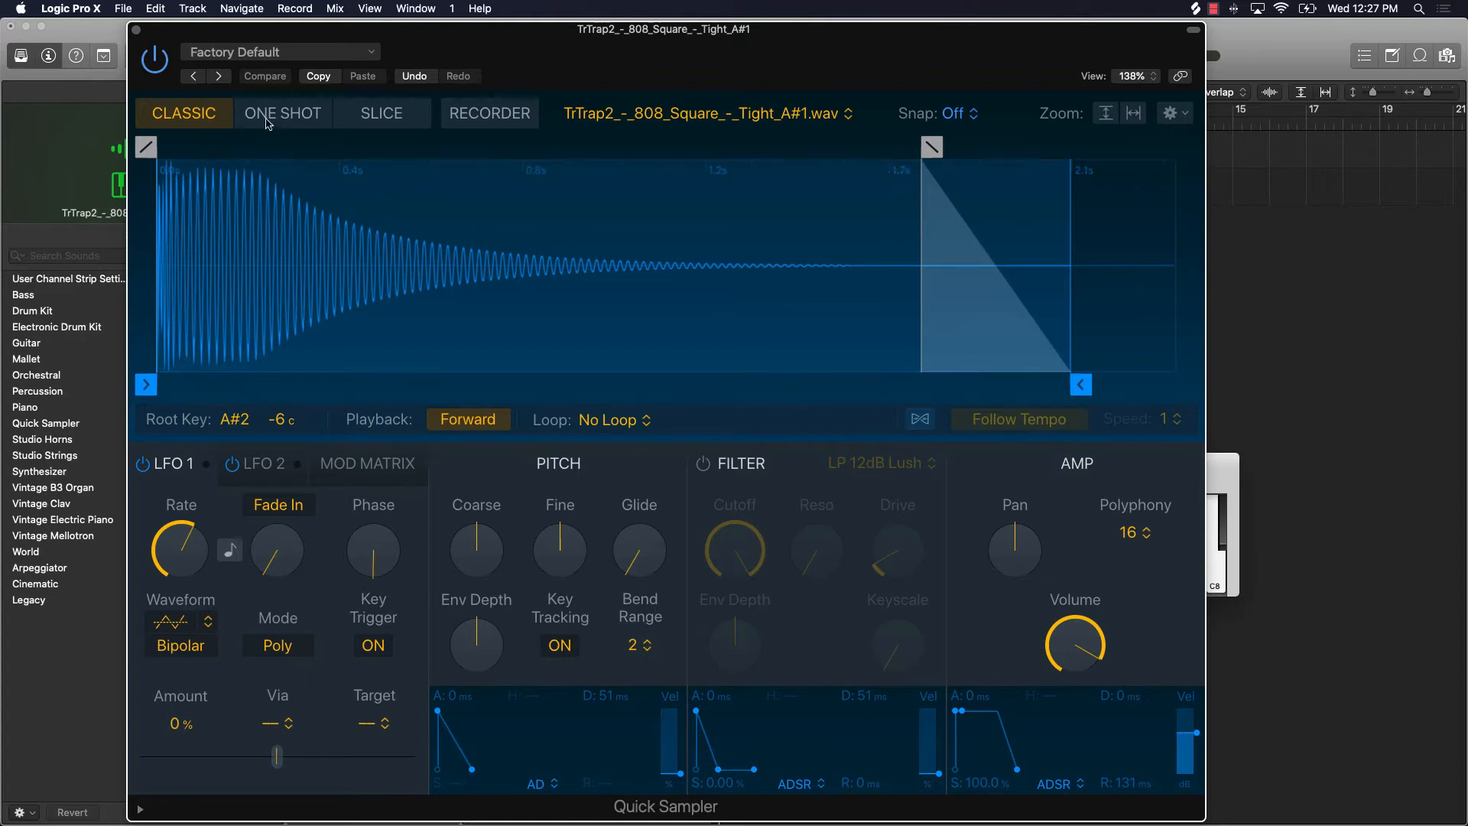
pyautogui.click(291, 117)
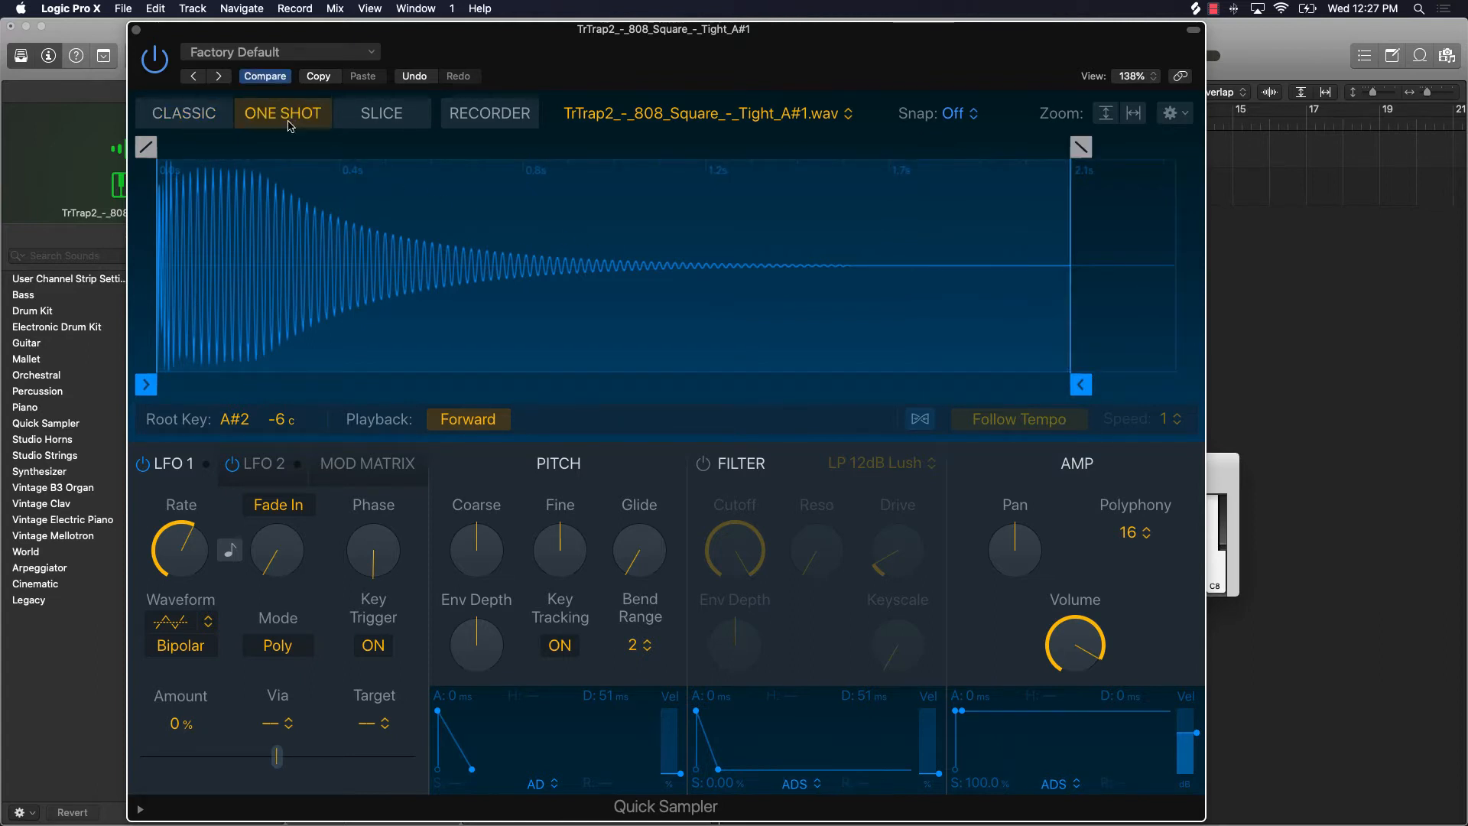
pyautogui.moveTo(1081, 146); pyautogui.dragTo(952, 146)
# Step: Compare the sample's fade settings between Classic and One Shot modes, finishing in One Shot
pyautogui.click(197, 121)
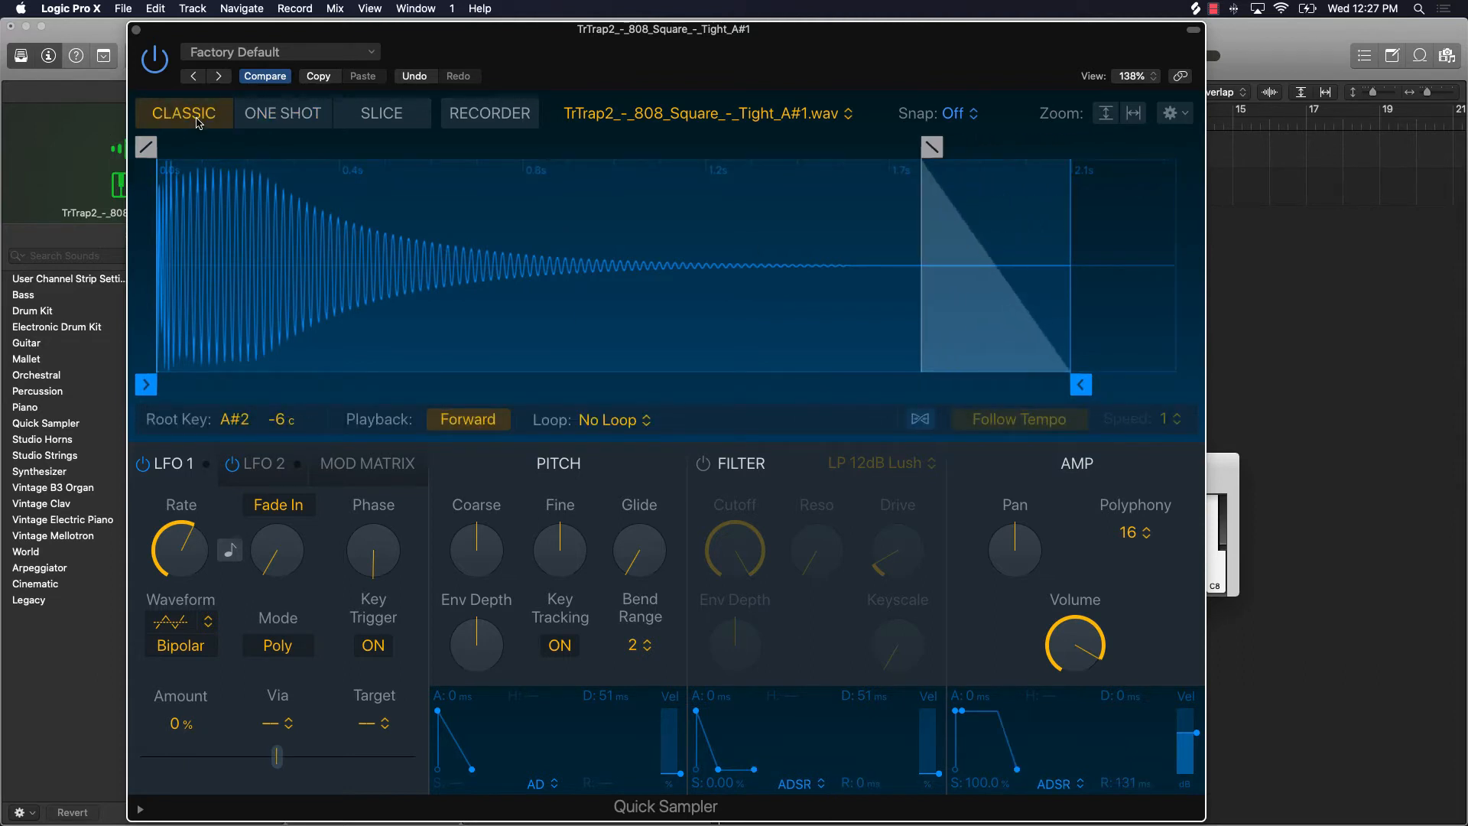
pyautogui.click(259, 112)
pyautogui.click(214, 117)
pyautogui.click(264, 115)
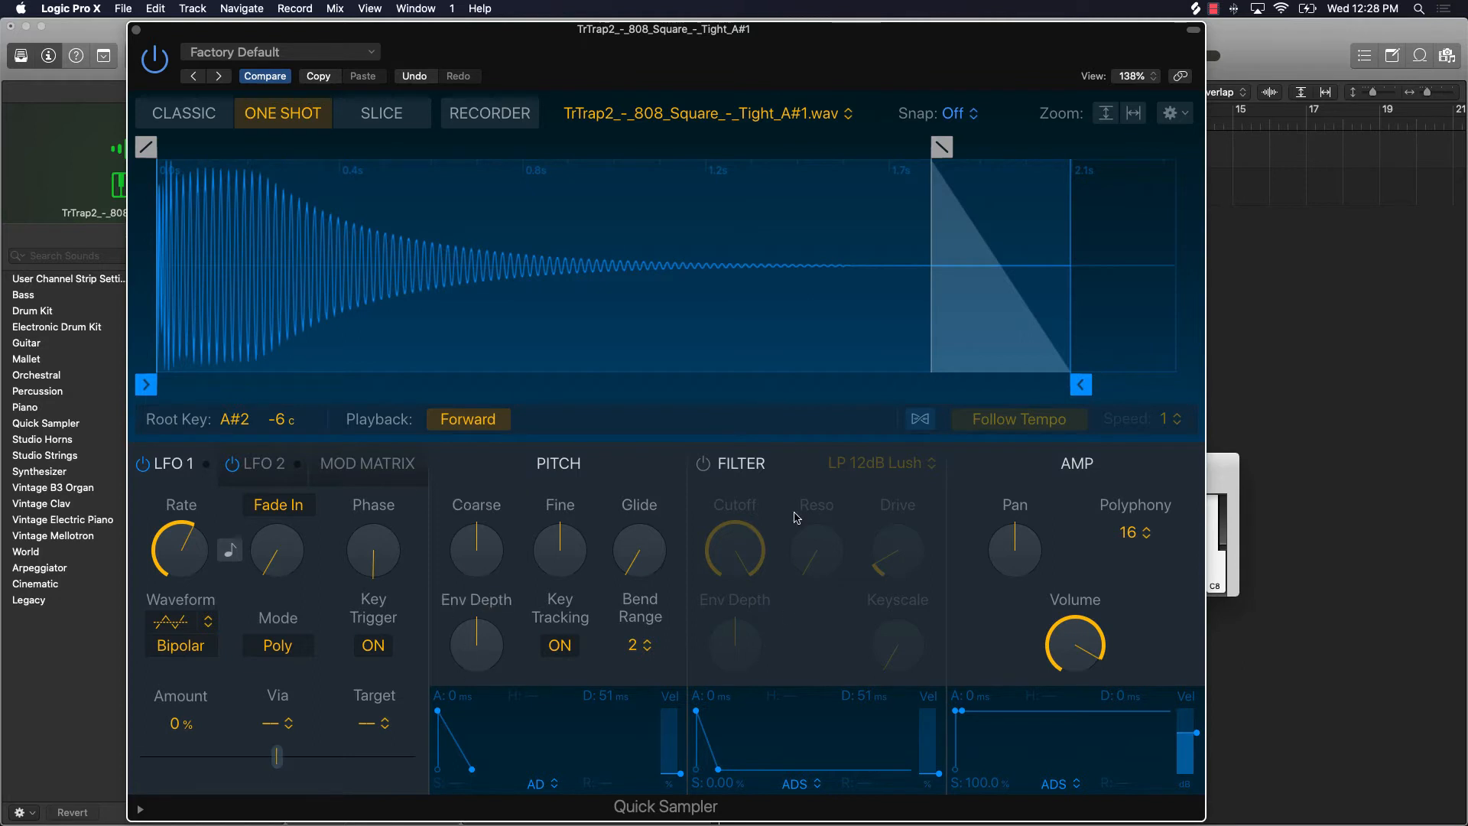
# Step: Raise the pitch Glide to about a quarter of its range and bring the on-screen keyboard to the front
pyautogui.moveTo(649, 564)
pyautogui.moveTo(635, 573); pyautogui.dragTo(585, 520)
pyautogui.click(1218, 486)
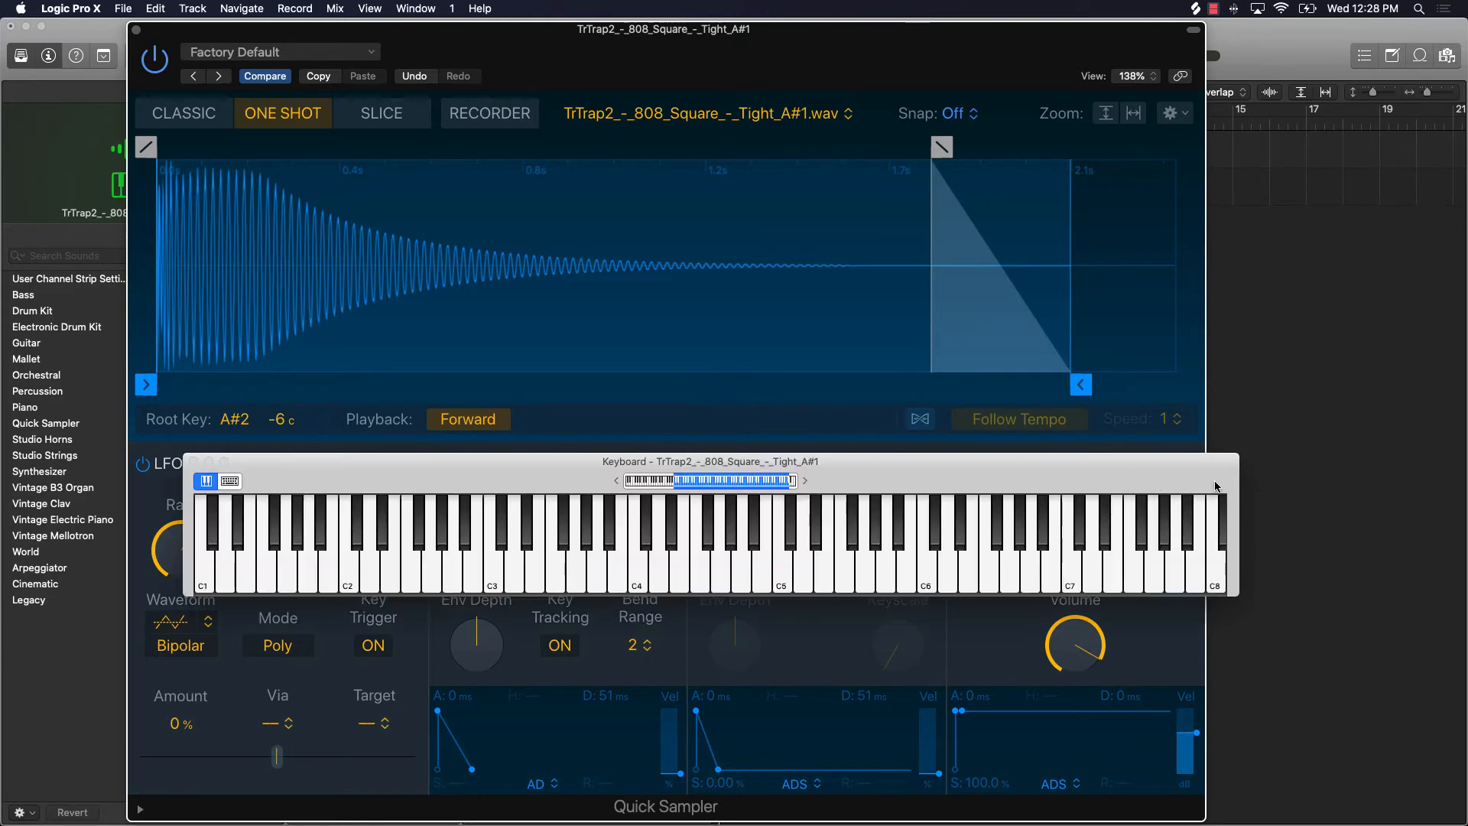
# Step: Audition the glide by playing C3 repeatedly with jumps to other notes between about F2 and E4
pyautogui.click(641, 579)
pyautogui.click(491, 581)
pyautogui.click(492, 581)
pyautogui.click(493, 581)
pyautogui.click(578, 588)
pyautogui.click(539, 587)
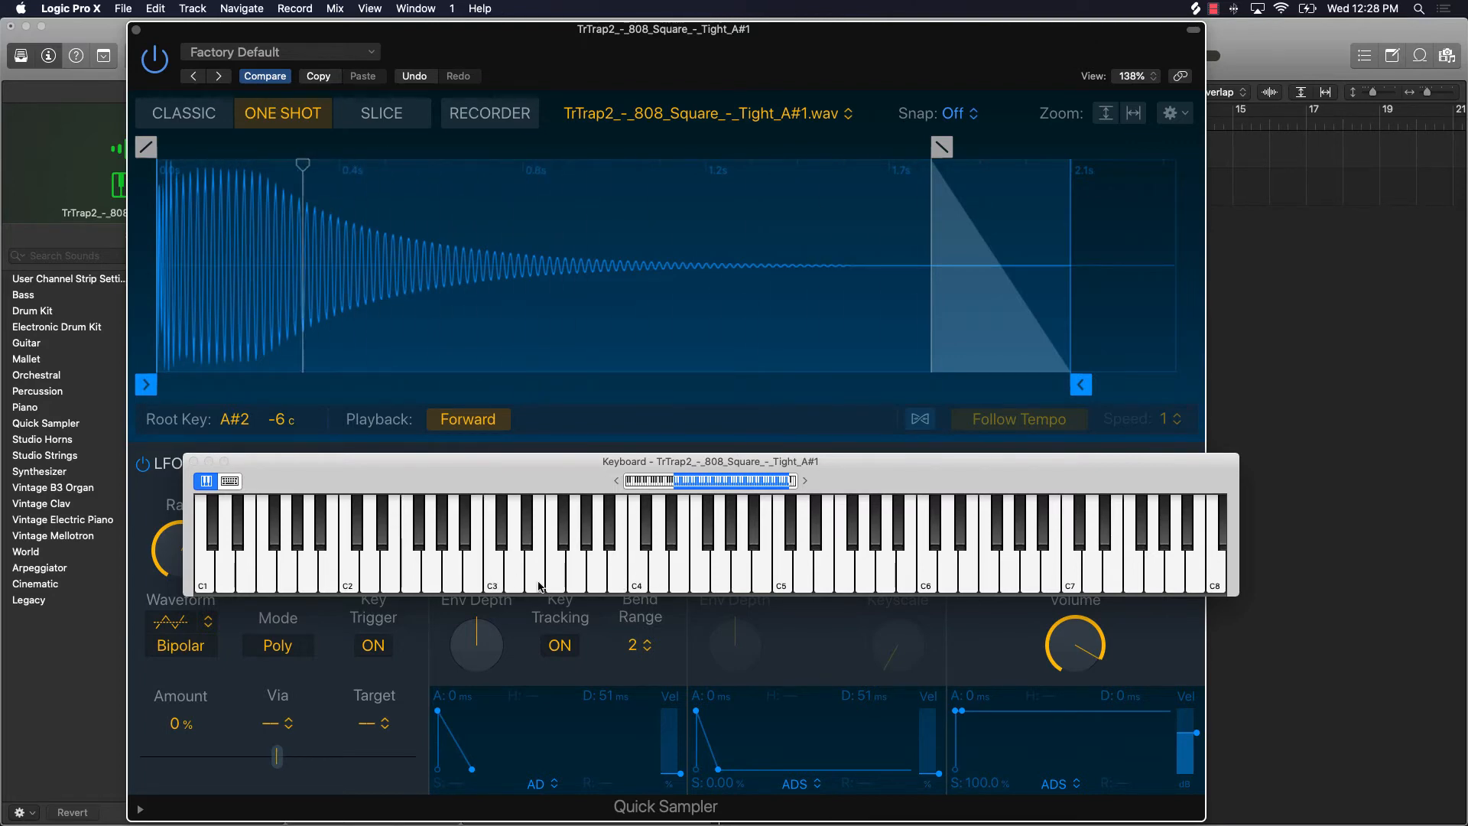
pyautogui.click(492, 583)
pyautogui.click(488, 582)
pyautogui.click(489, 583)
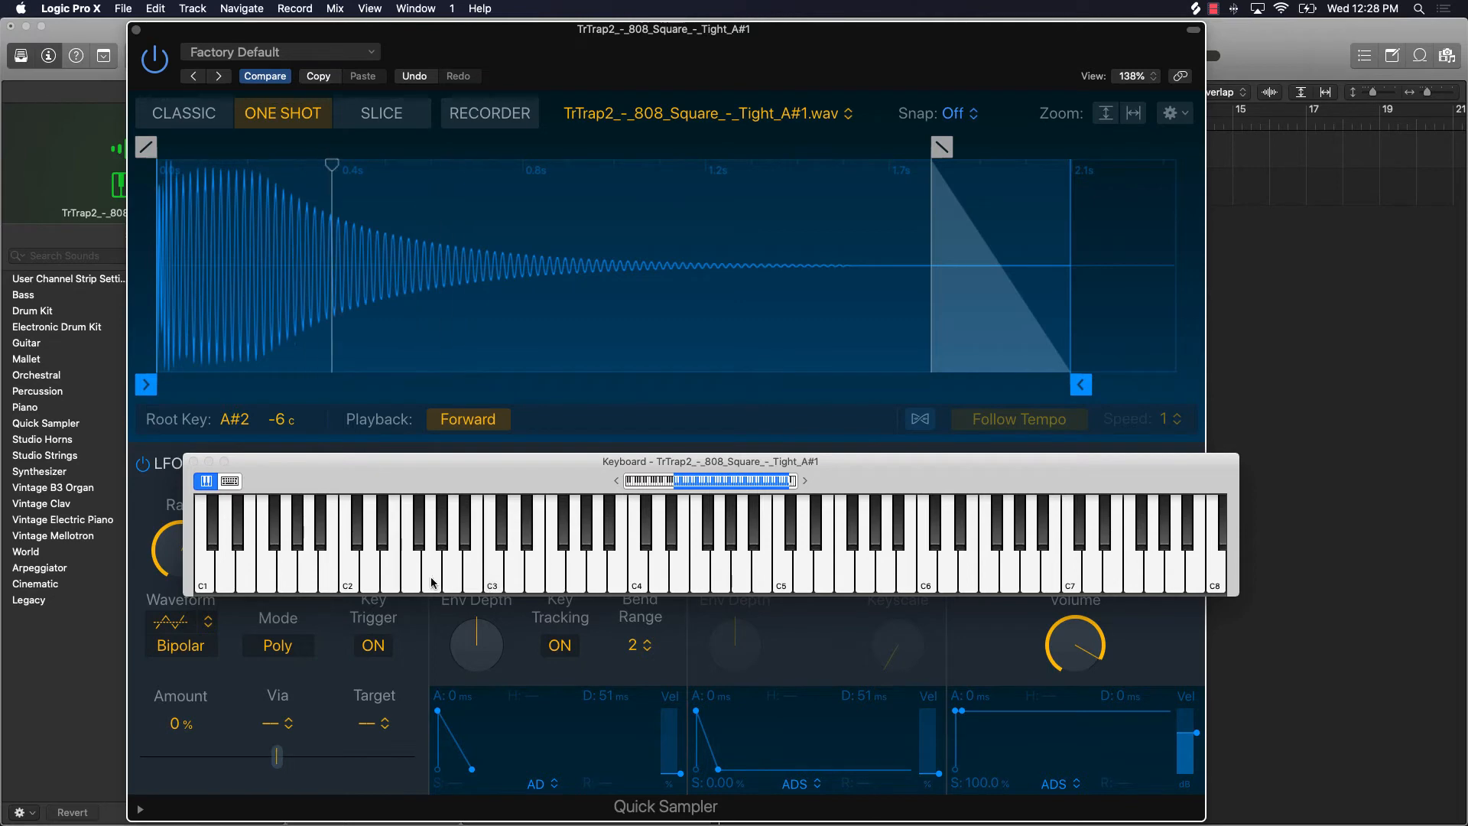
pyautogui.click(432, 581)
pyautogui.click(412, 582)
pyautogui.click(494, 581)
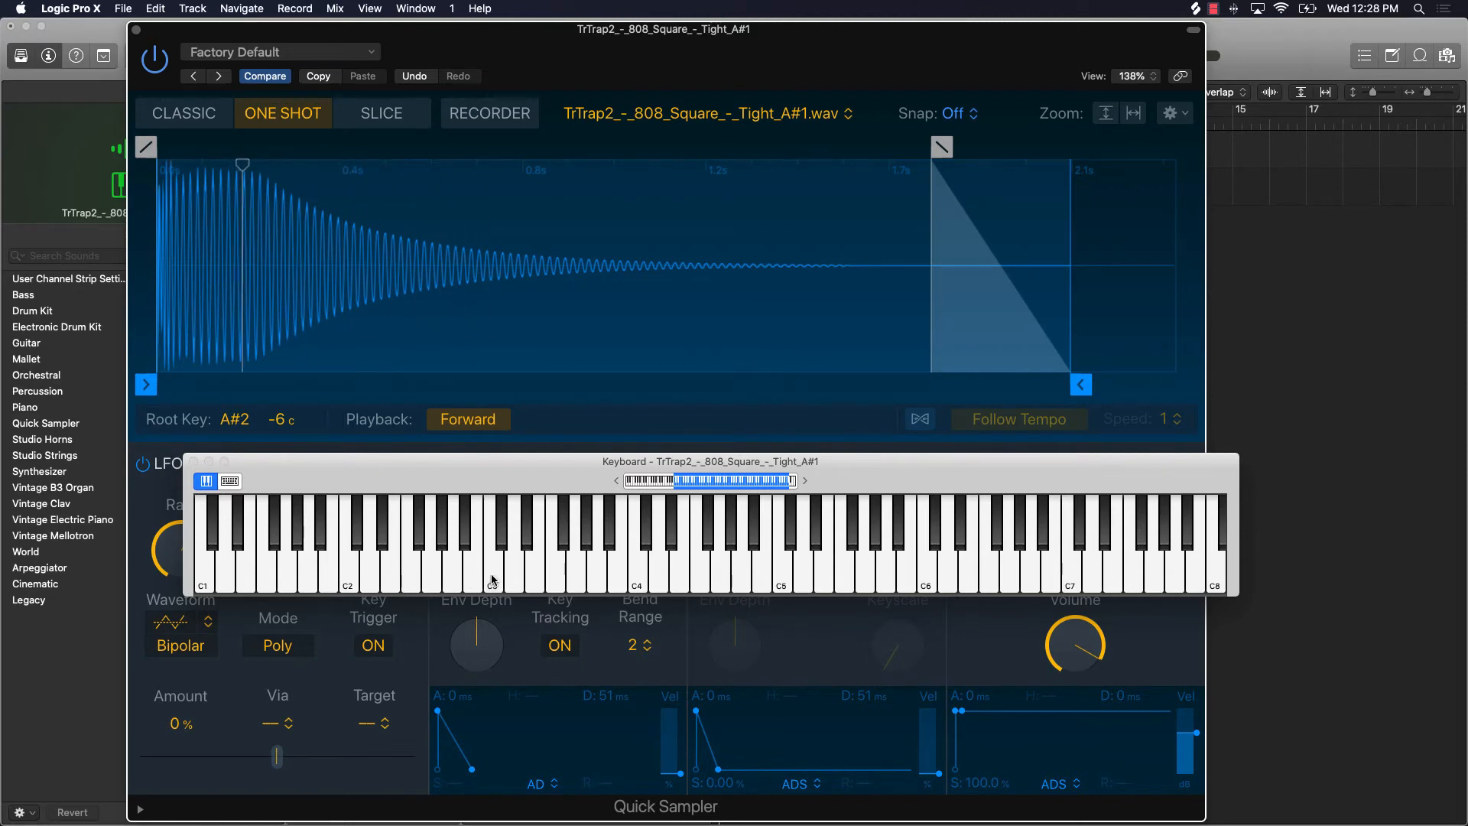
pyautogui.click(493, 580)
pyautogui.click(499, 566)
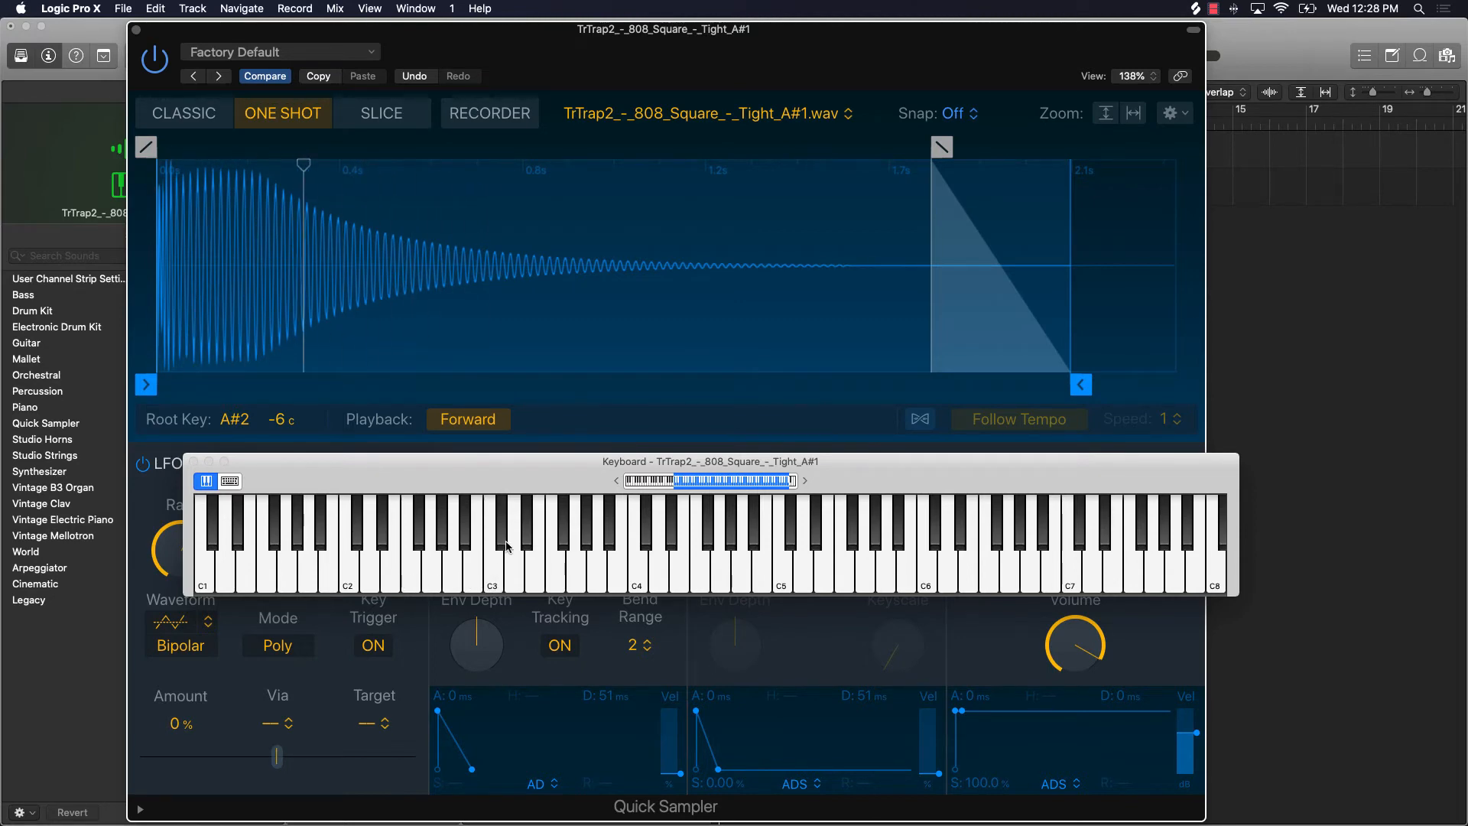
pyautogui.click(501, 566)
pyautogui.click(493, 581)
pyautogui.click(493, 581)
pyautogui.click(497, 579)
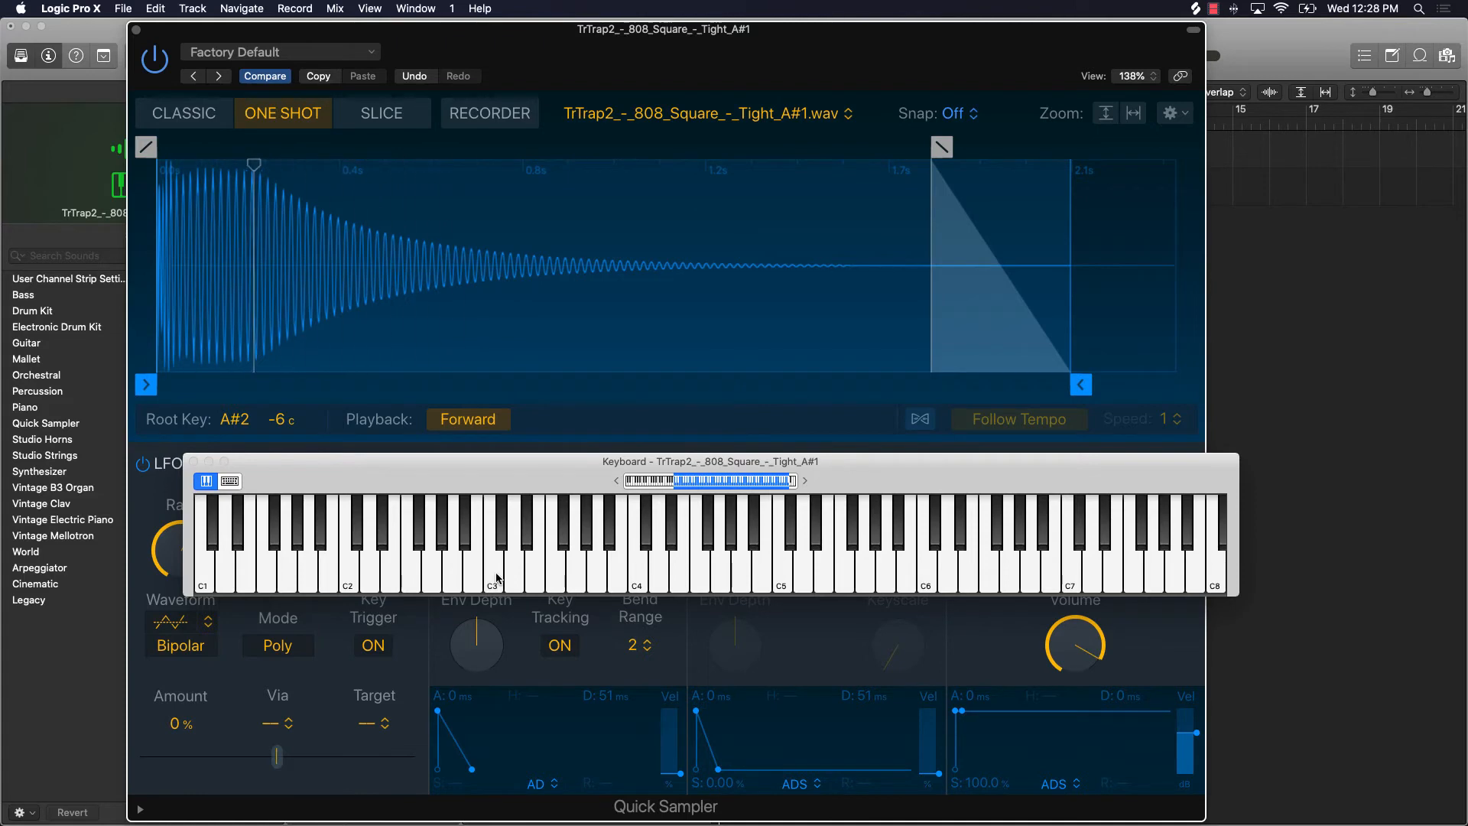
pyautogui.click(497, 579)
pyautogui.click(499, 583)
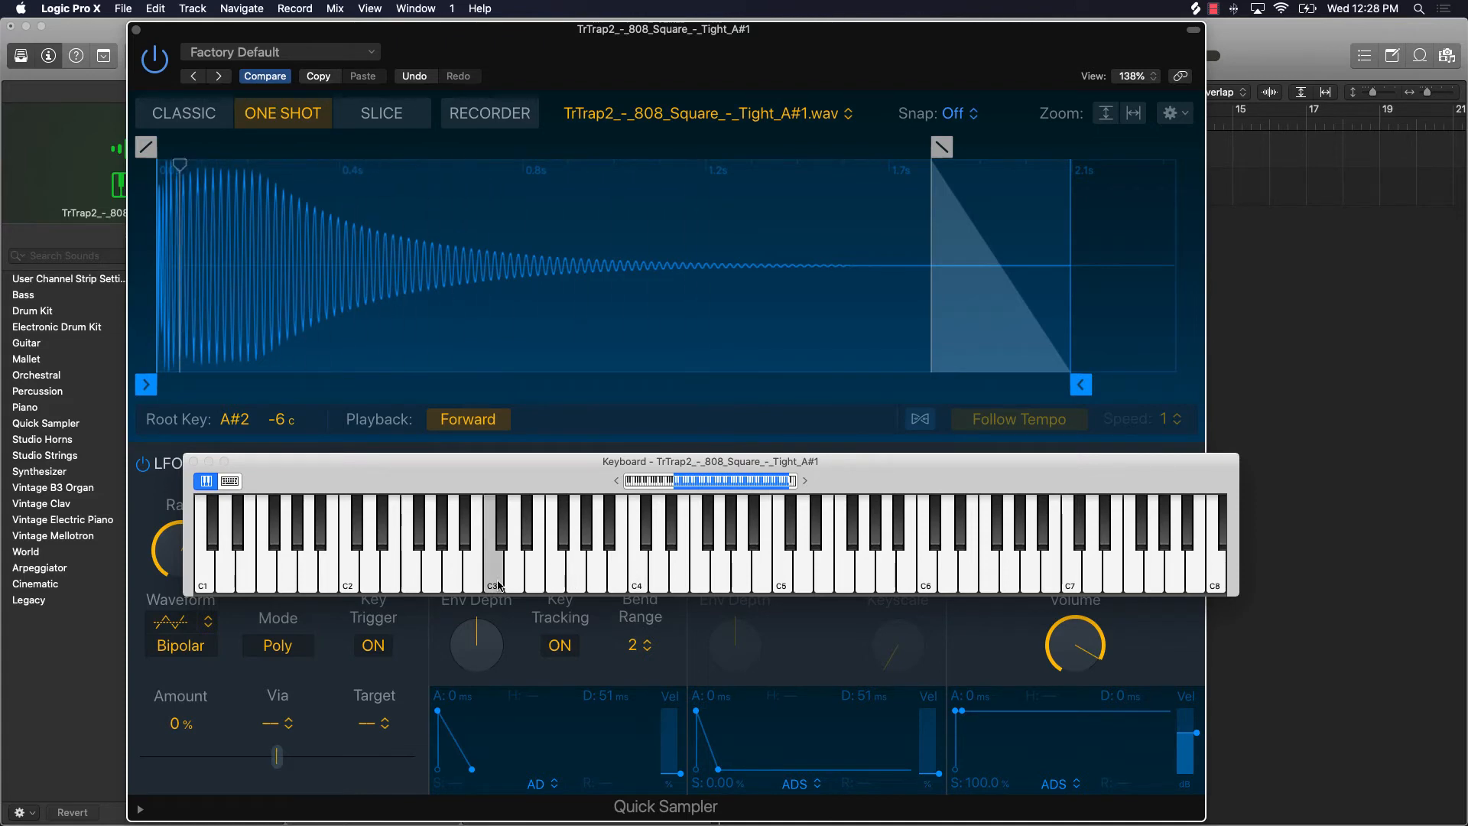
pyautogui.click(472, 583)
pyautogui.click(412, 584)
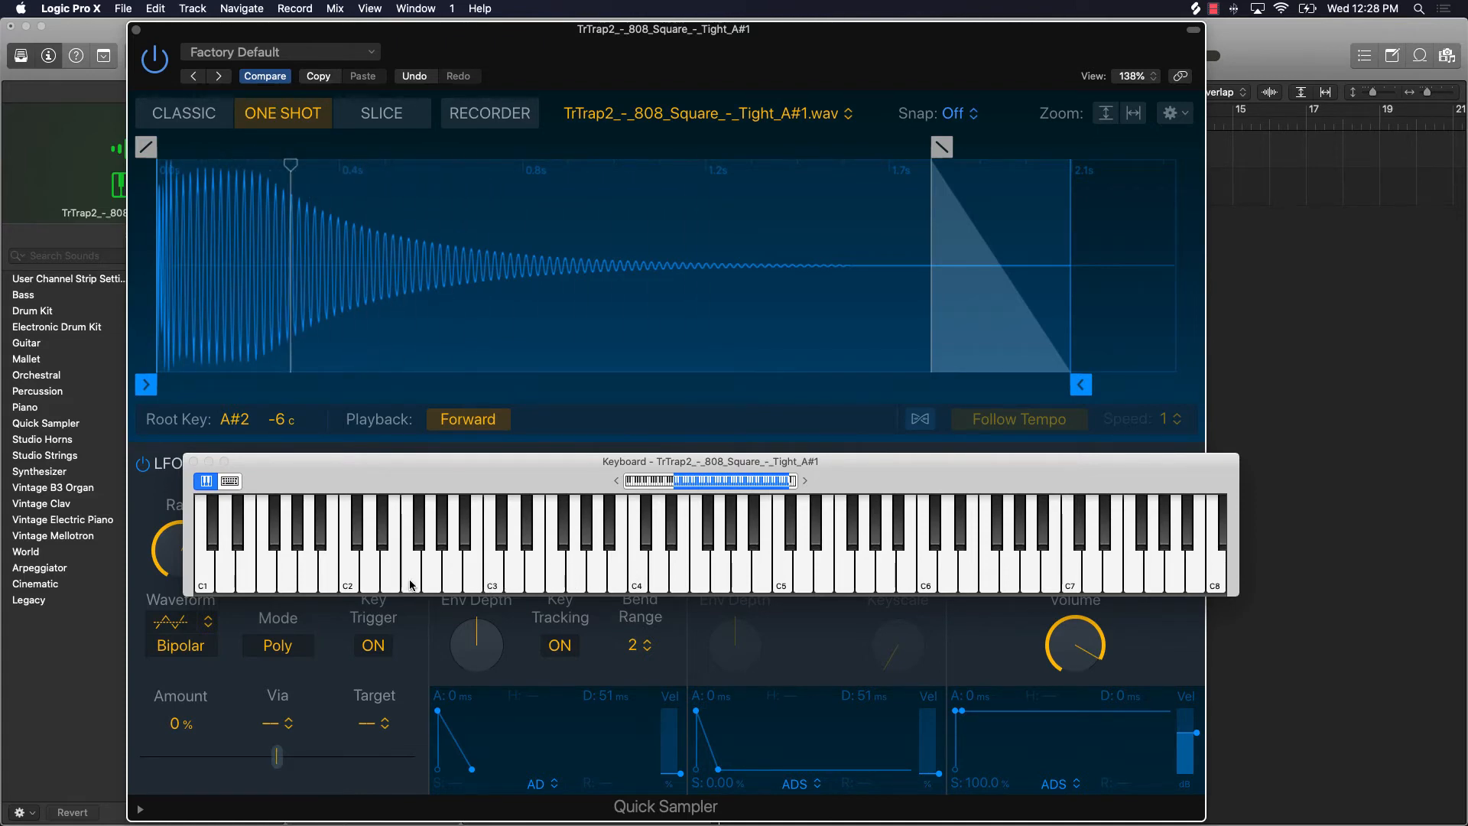
pyautogui.click(410, 585)
pyautogui.click(674, 587)
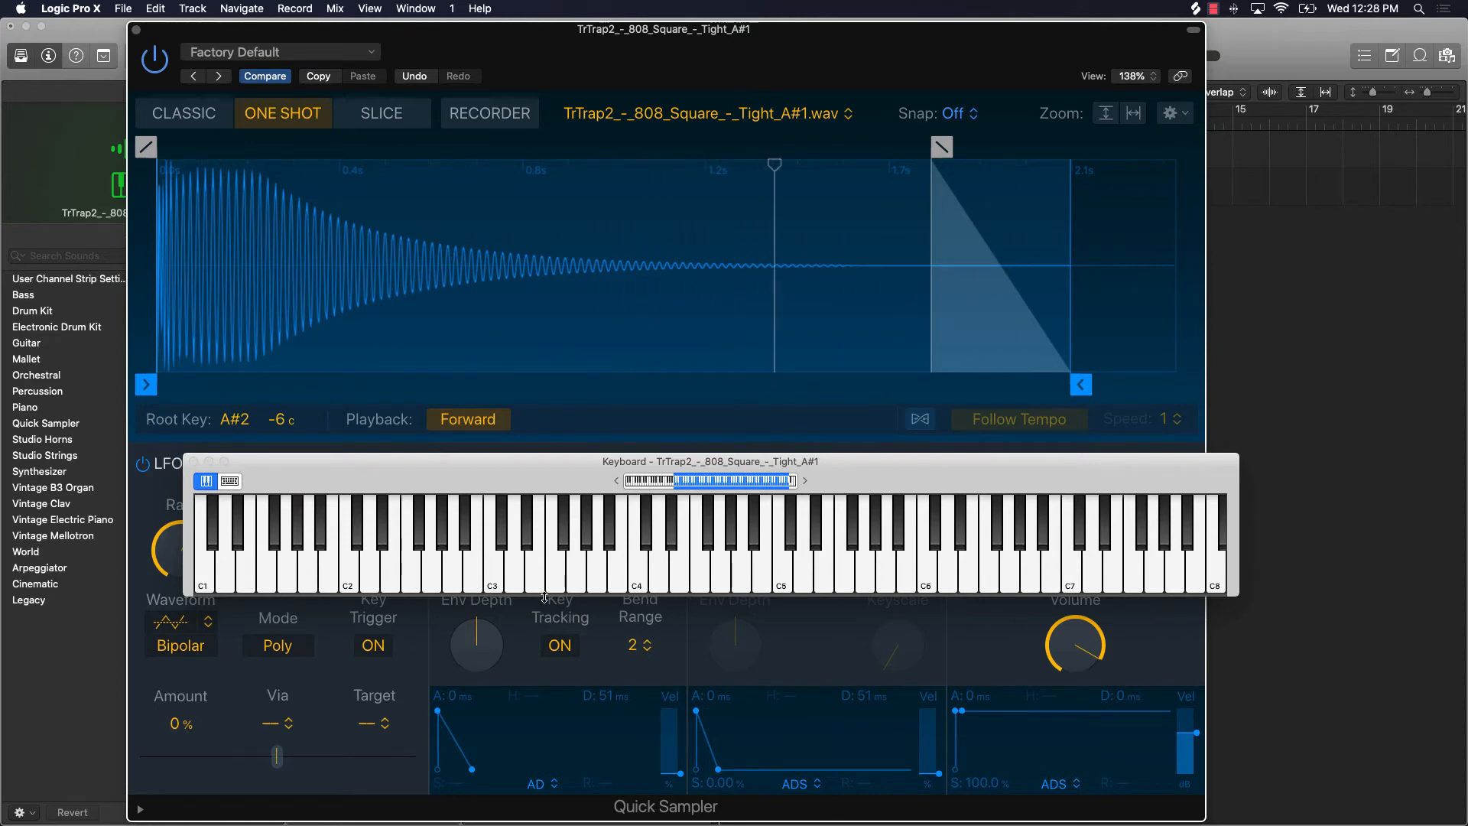
# Step: Move the on-screen keyboard over the waveform to uncover the controls, and raise Glide to about three quarters of its range
pyautogui.moveTo(539, 477); pyautogui.dragTo(499, 256)
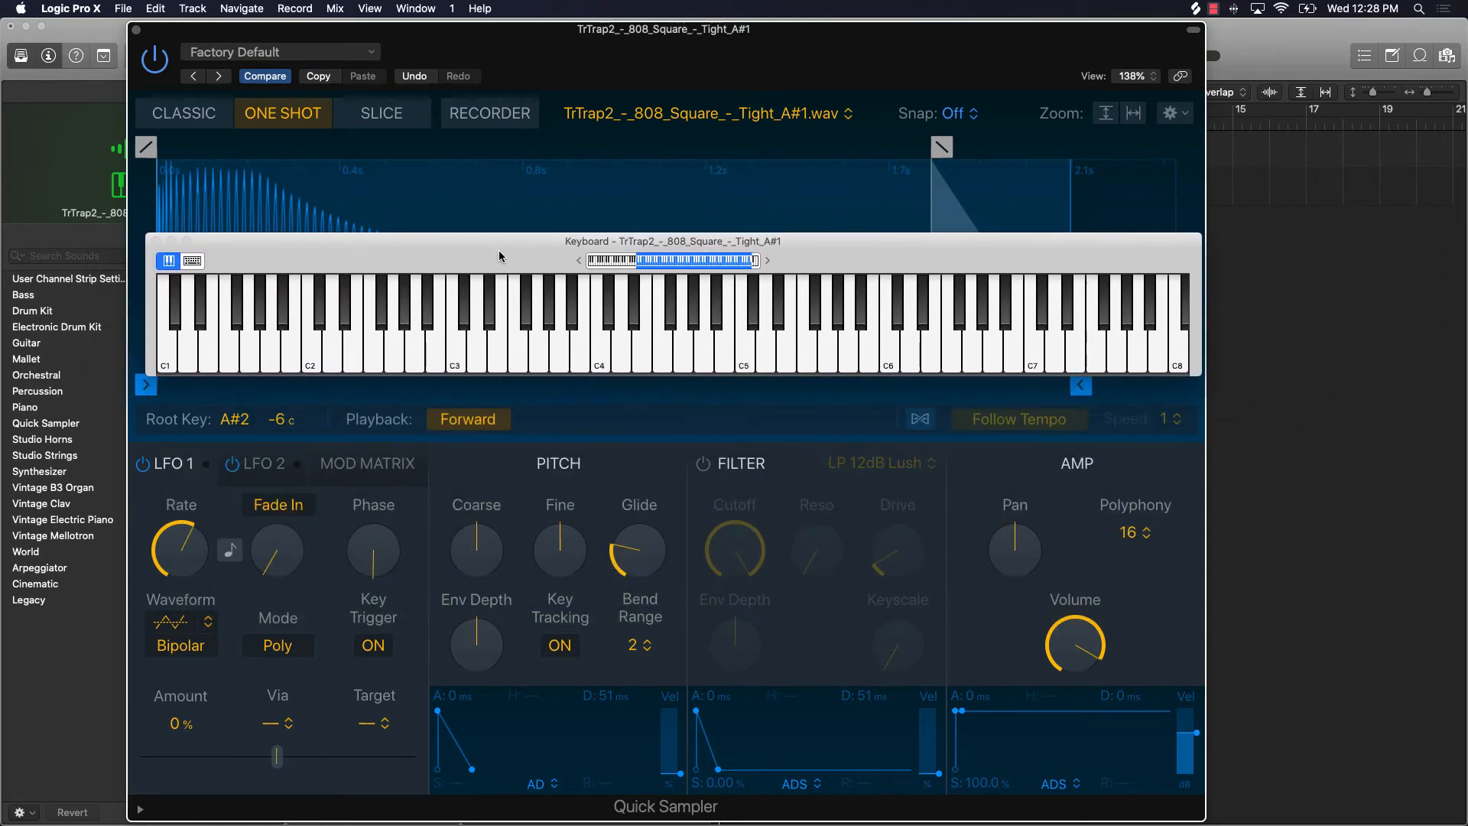
pyautogui.moveTo(629, 565); pyautogui.dragTo(629, 528)
pyautogui.moveTo(1029, 780)
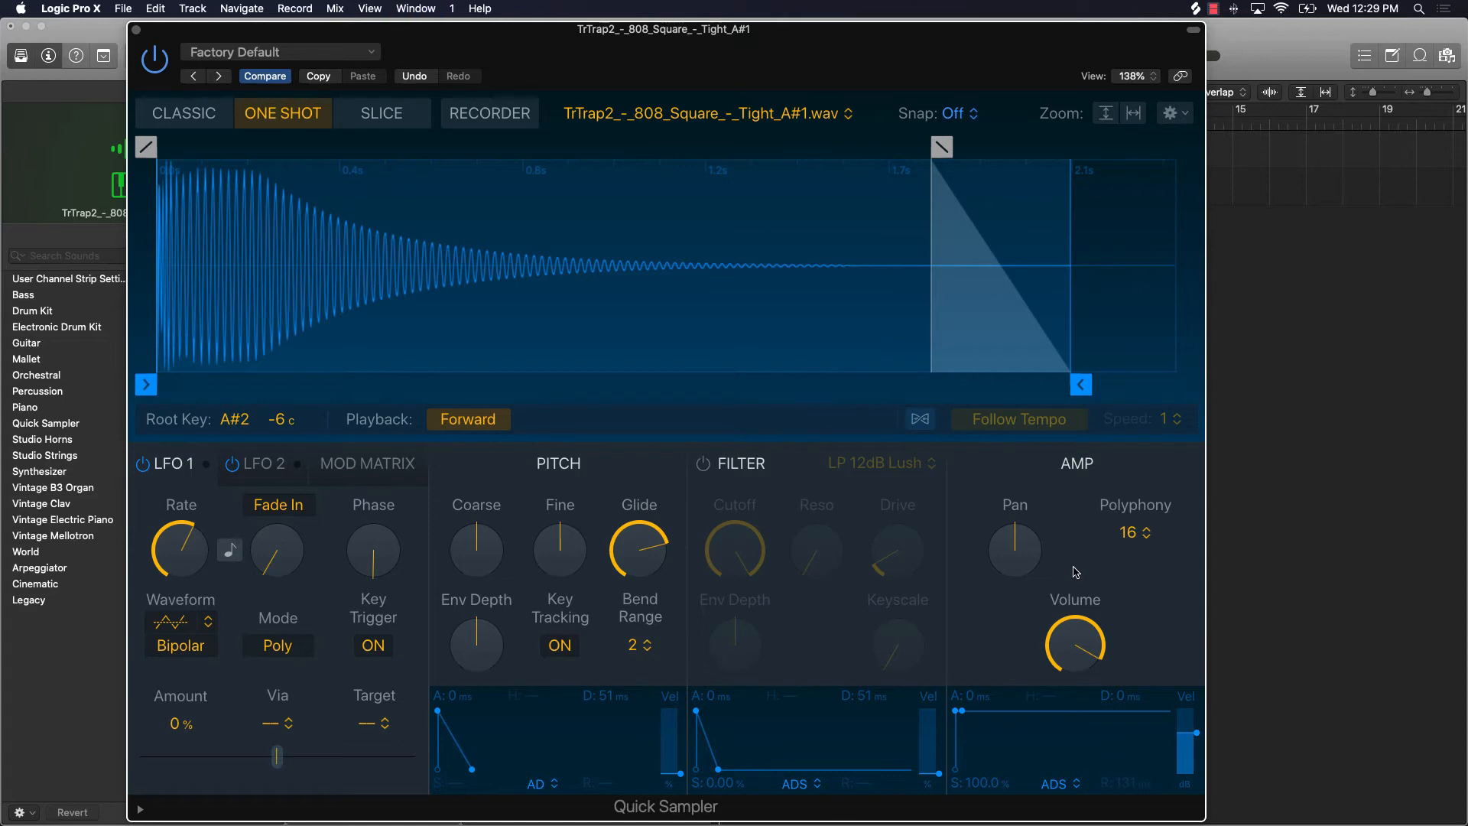
# Step: Move the Quick Sampler window aside and bring back the on-screen keyboard in its piano layout
pyautogui.moveTo(807, 53); pyautogui.dragTo(1061, 102)
pyautogui.press('super+k')
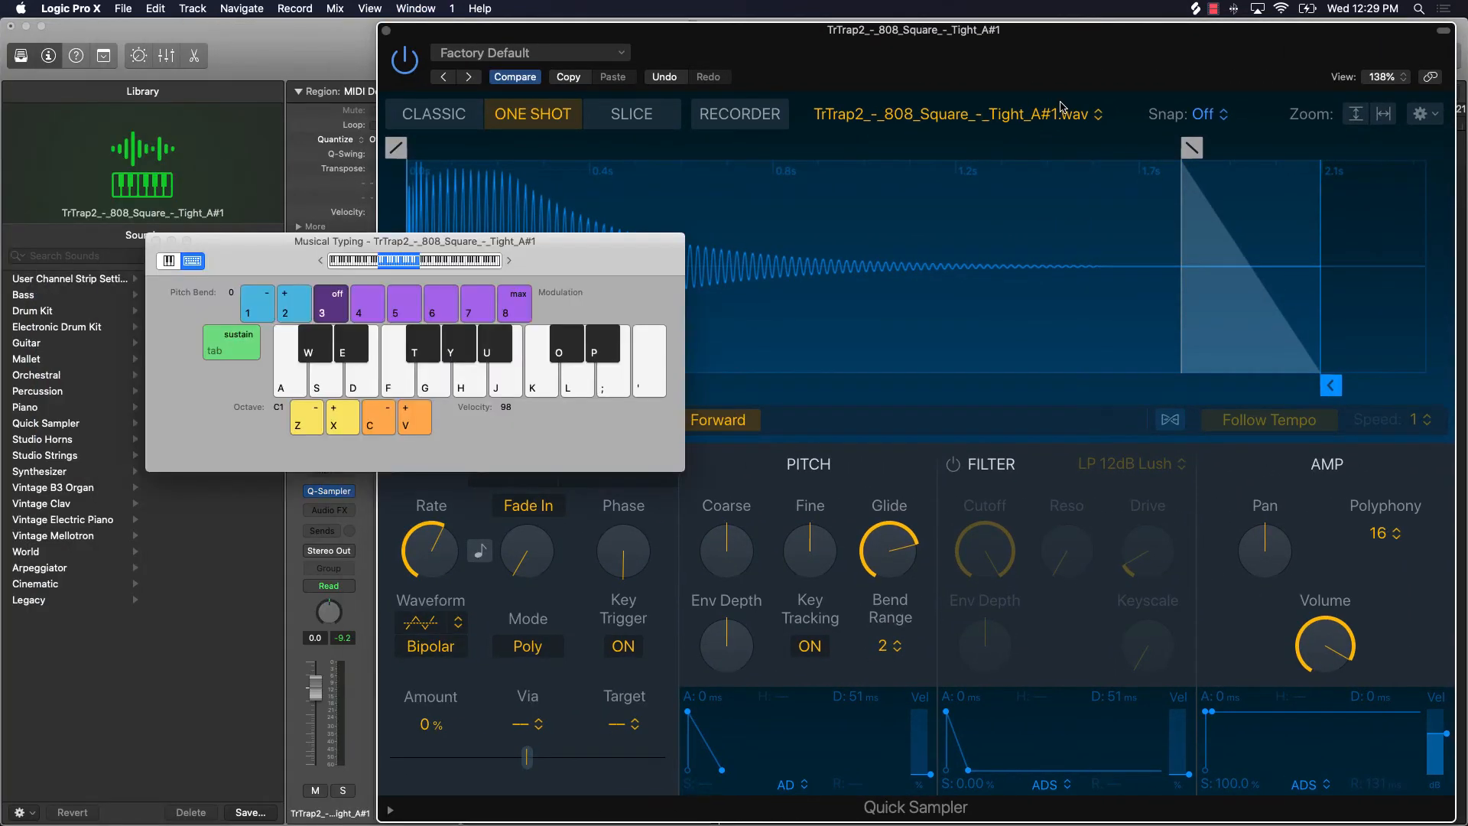
pyautogui.click(169, 261)
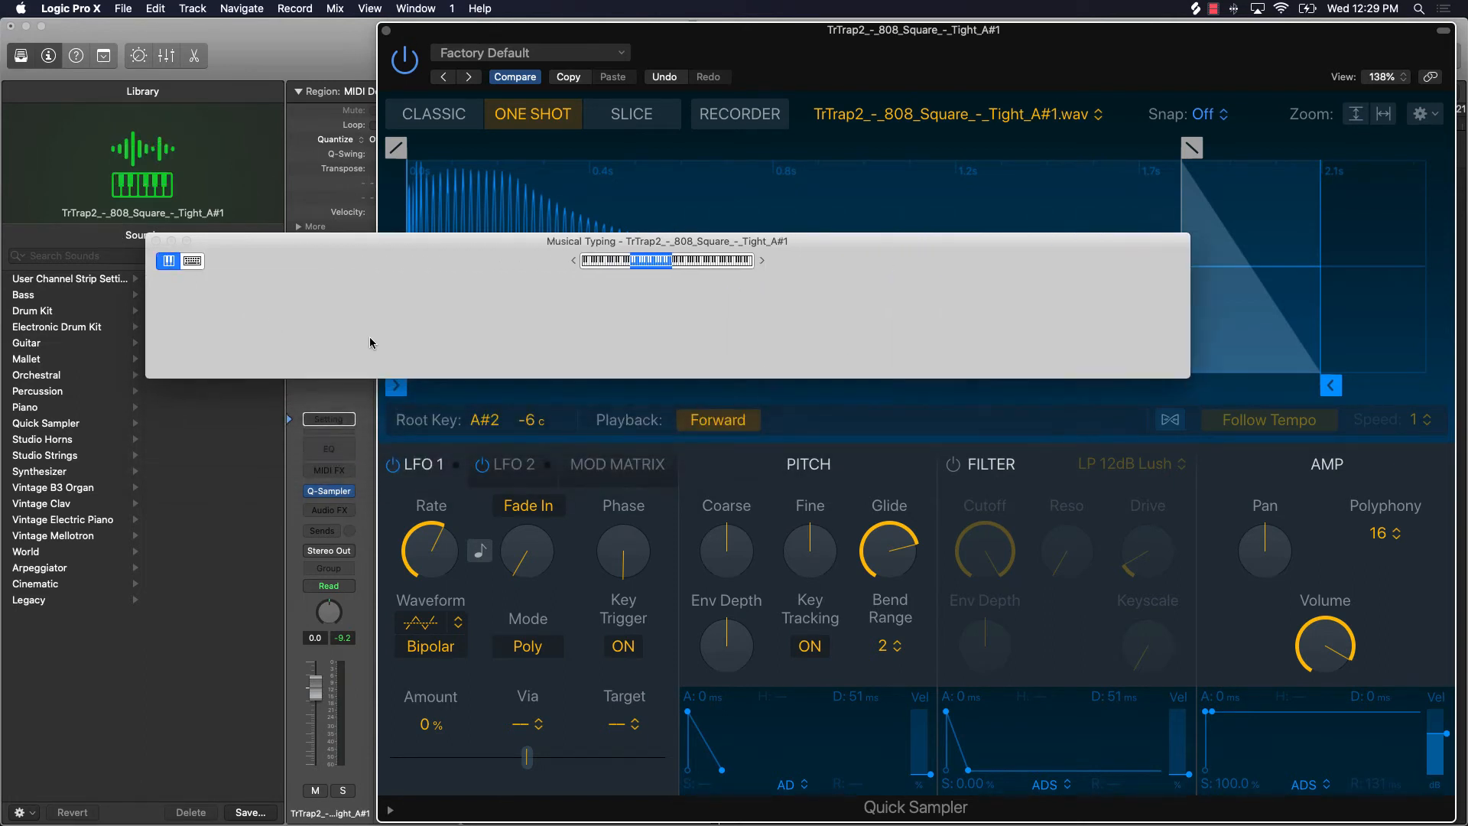
# Step: Audition the longer glide by playing wide jumps between low and high notes, from about F1 to C5
pyautogui.click(404, 346)
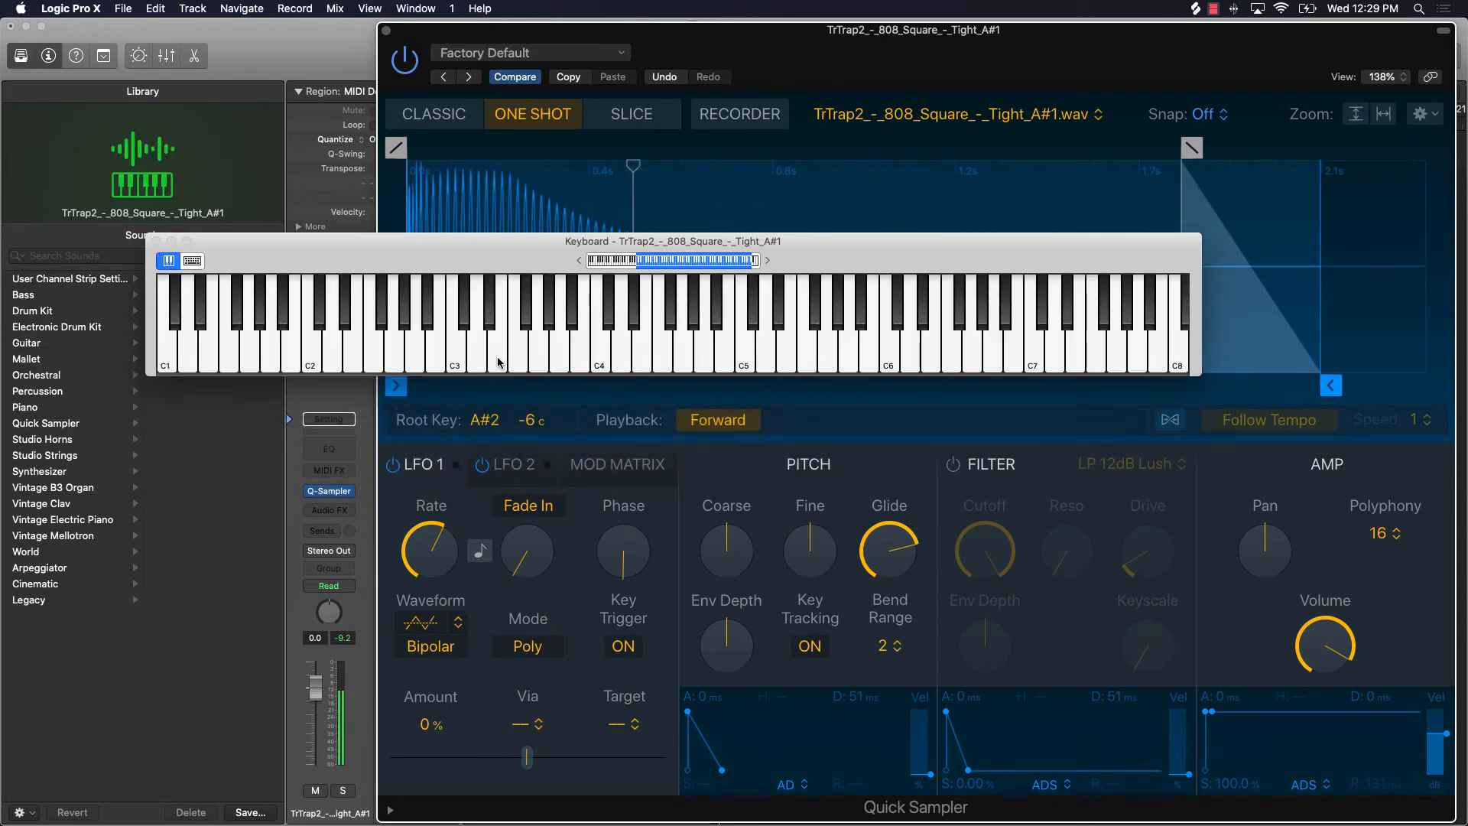
pyautogui.click(643, 360)
pyautogui.click(734, 360)
pyautogui.click(583, 357)
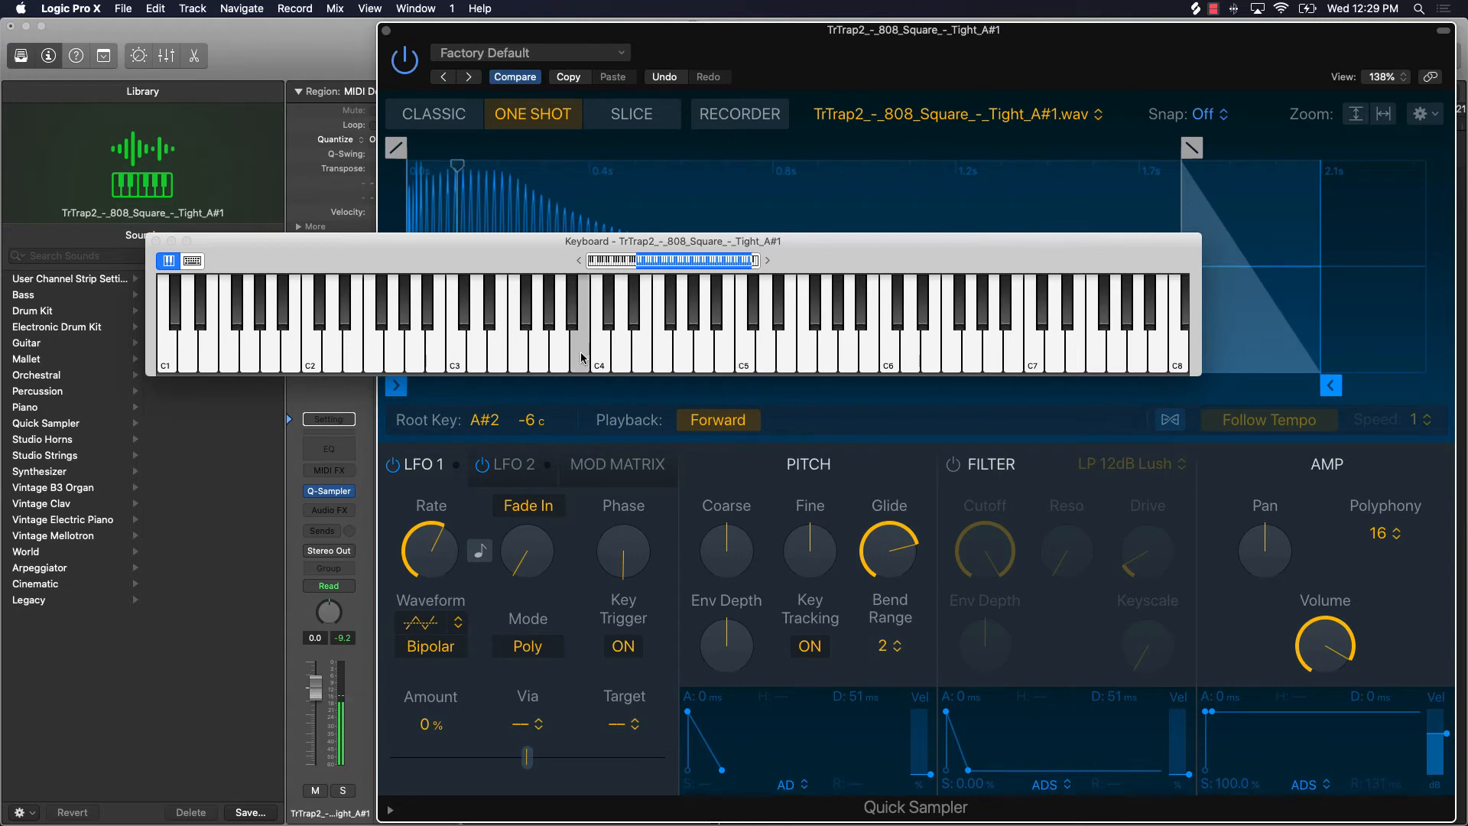
pyautogui.click(453, 361)
pyautogui.click(230, 360)
pyautogui.click(229, 359)
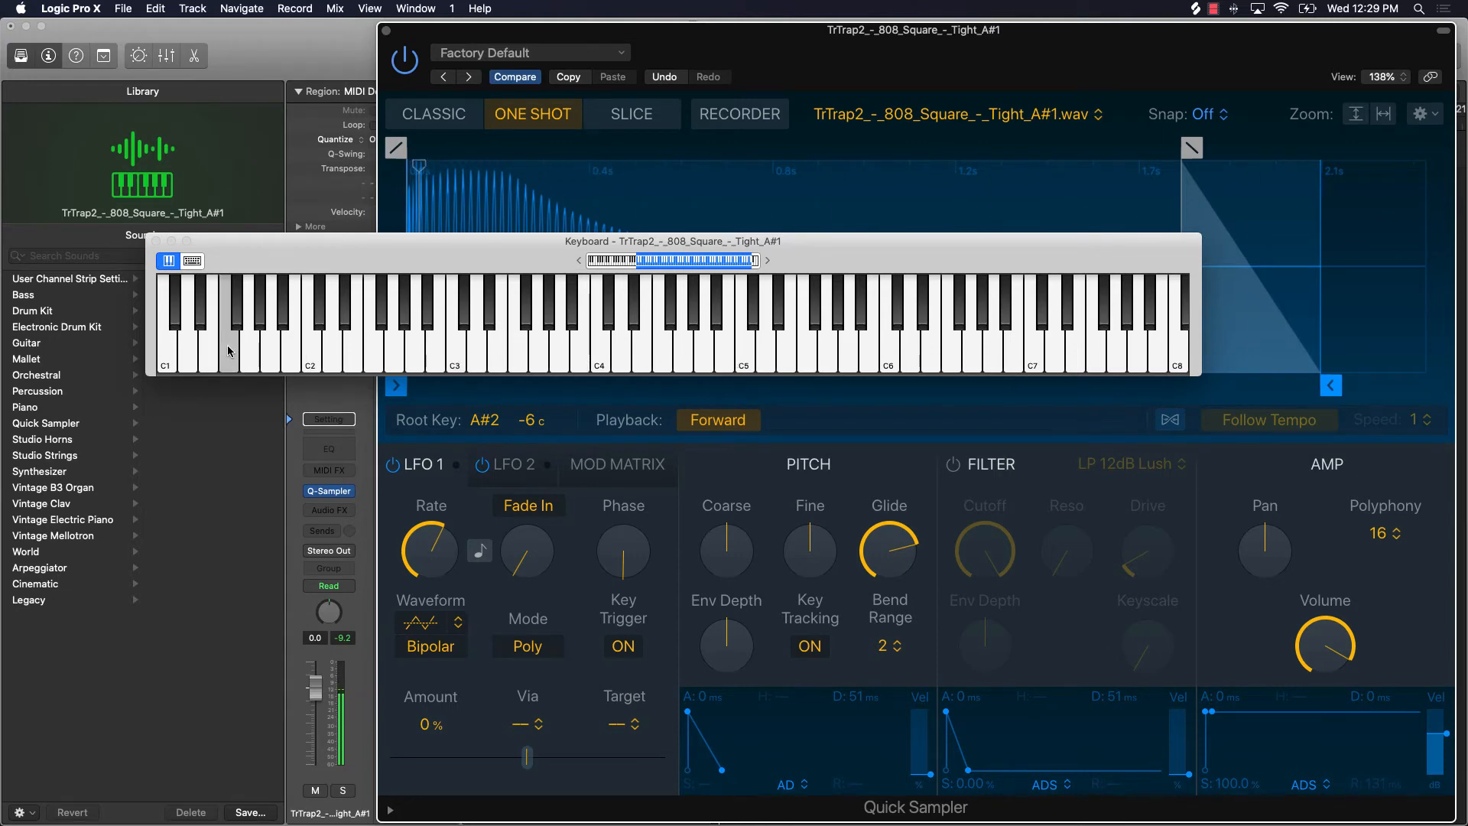
pyautogui.click(413, 359)
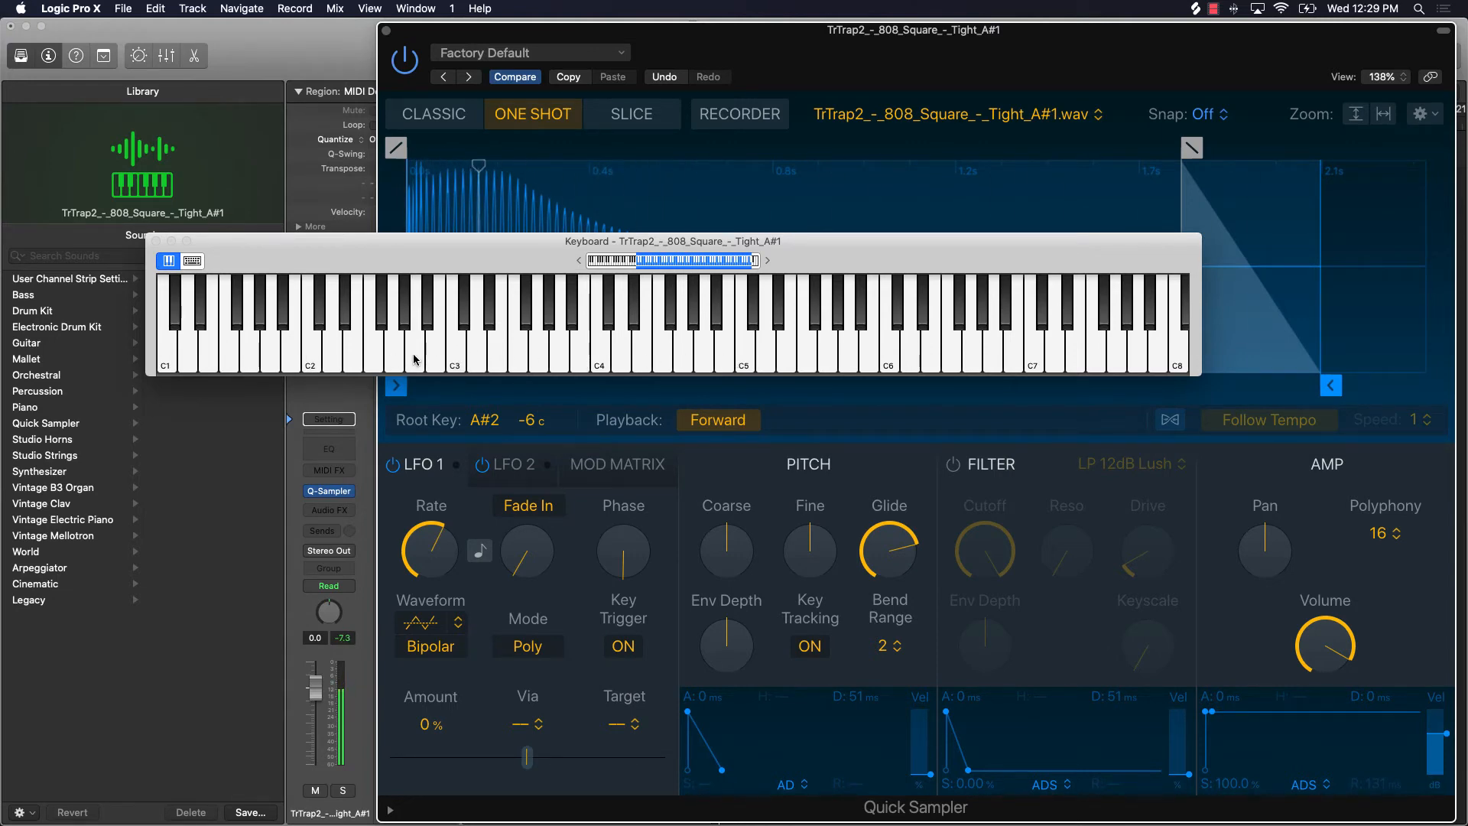
pyautogui.click(415, 360)
pyautogui.click(449, 358)
pyautogui.click(432, 357)
pyautogui.click(541, 358)
# Step: Lower Glide to about a quarter of its range and move the Quick Sampler window back towards the middle
pyautogui.moveTo(857, 544)
pyautogui.moveTo(883, 542); pyautogui.dragTo(872, 658)
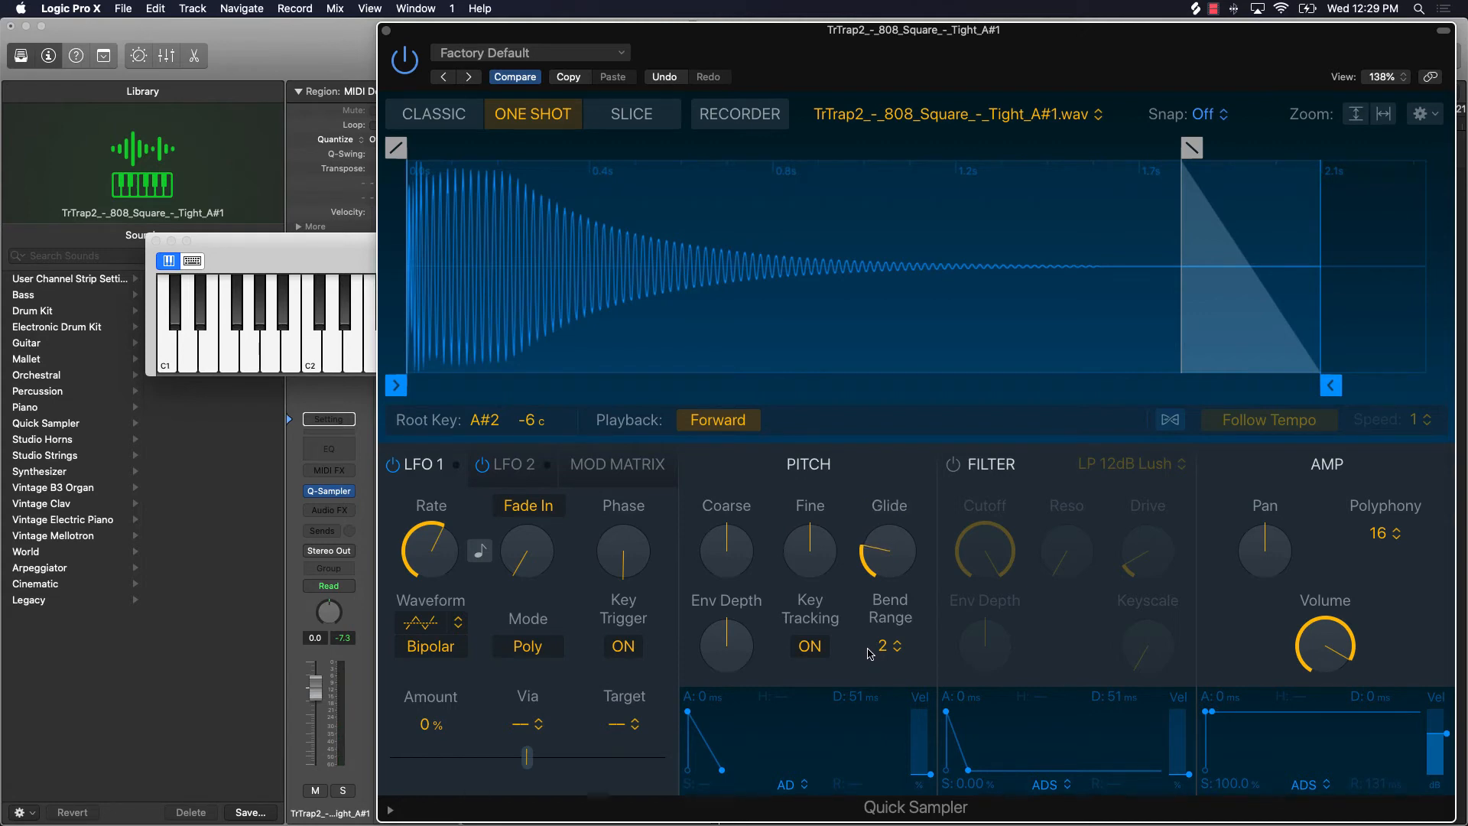
pyautogui.moveTo(915, 60); pyautogui.dragTo(738, 56)
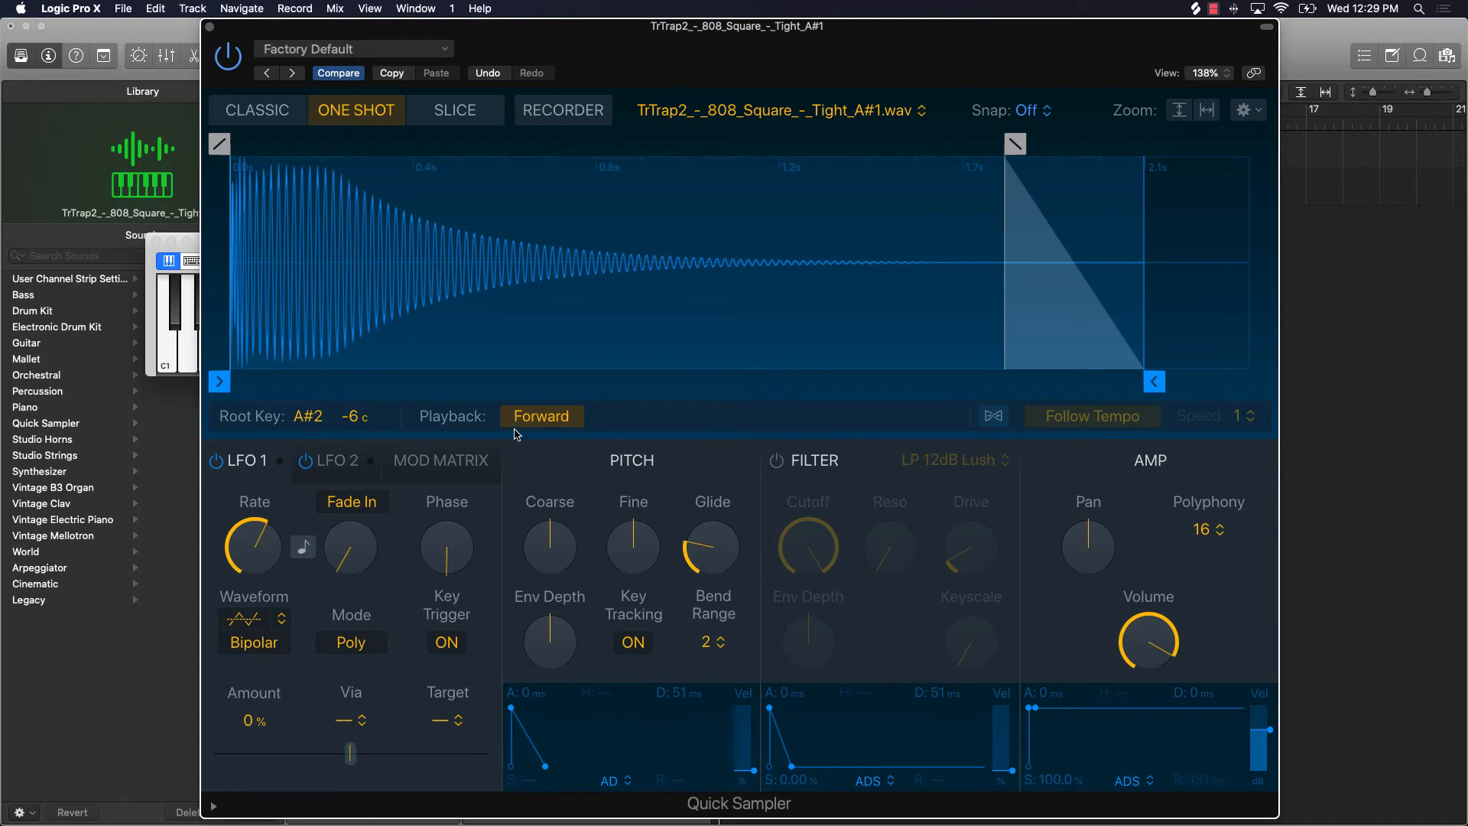
# Step: Save the Quick Sampler setting as 808 Glide 3 in the Quick Sampler folder
pyautogui.click(380, 52)
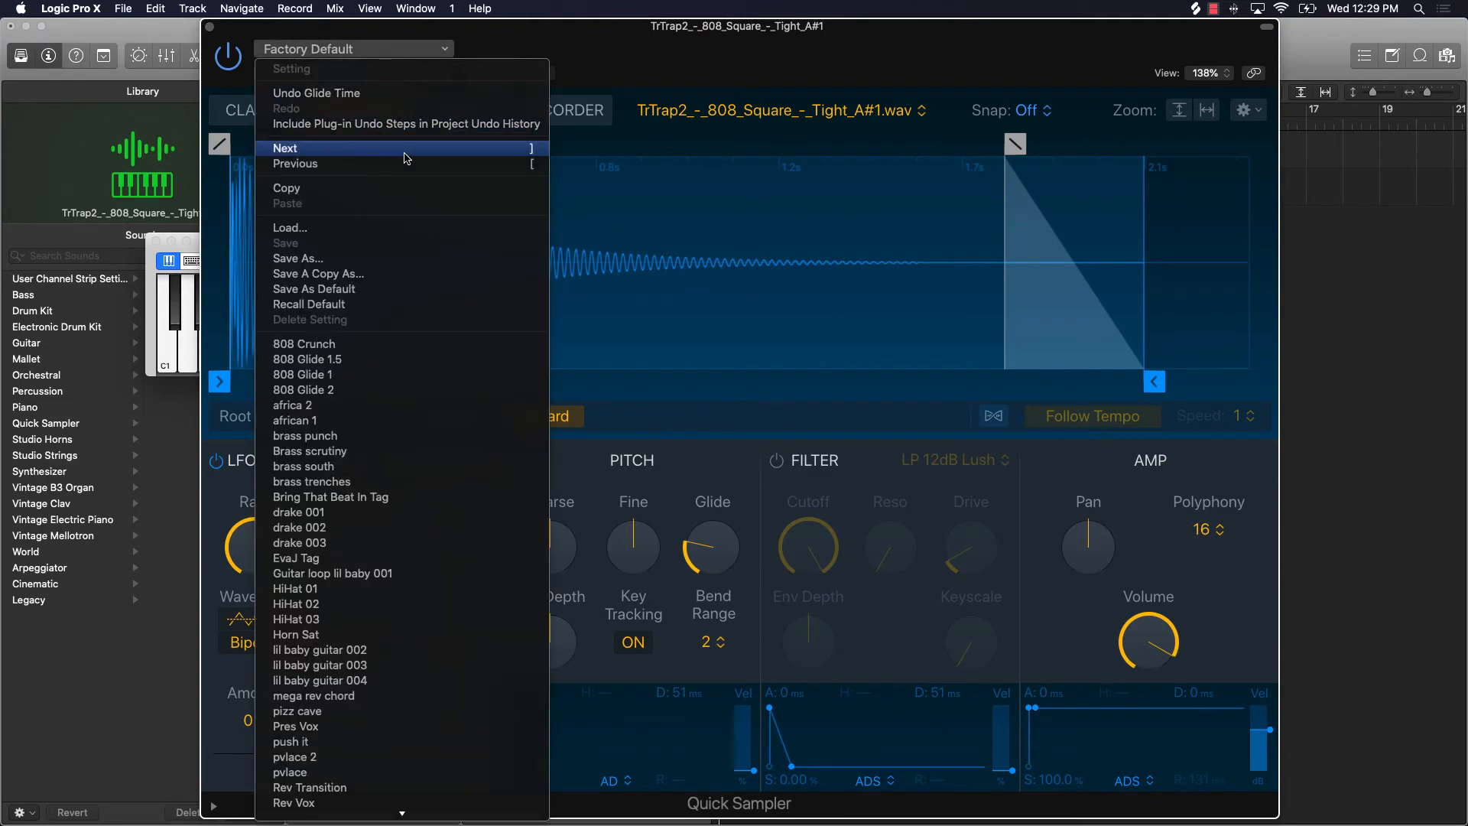
pyautogui.click(303, 261)
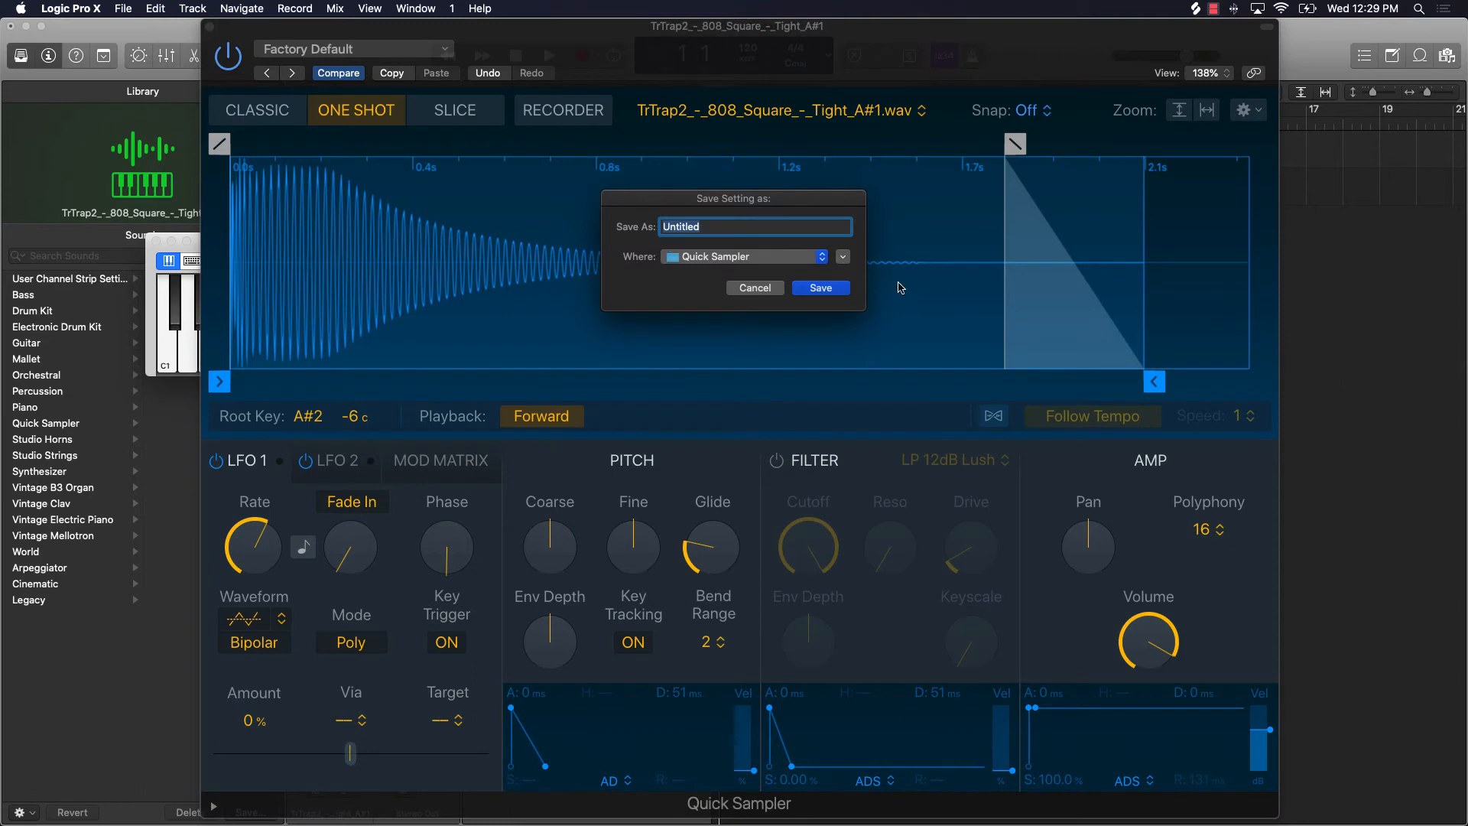
pyautogui.write('808 Glide 3')
pyautogui.click(821, 289)
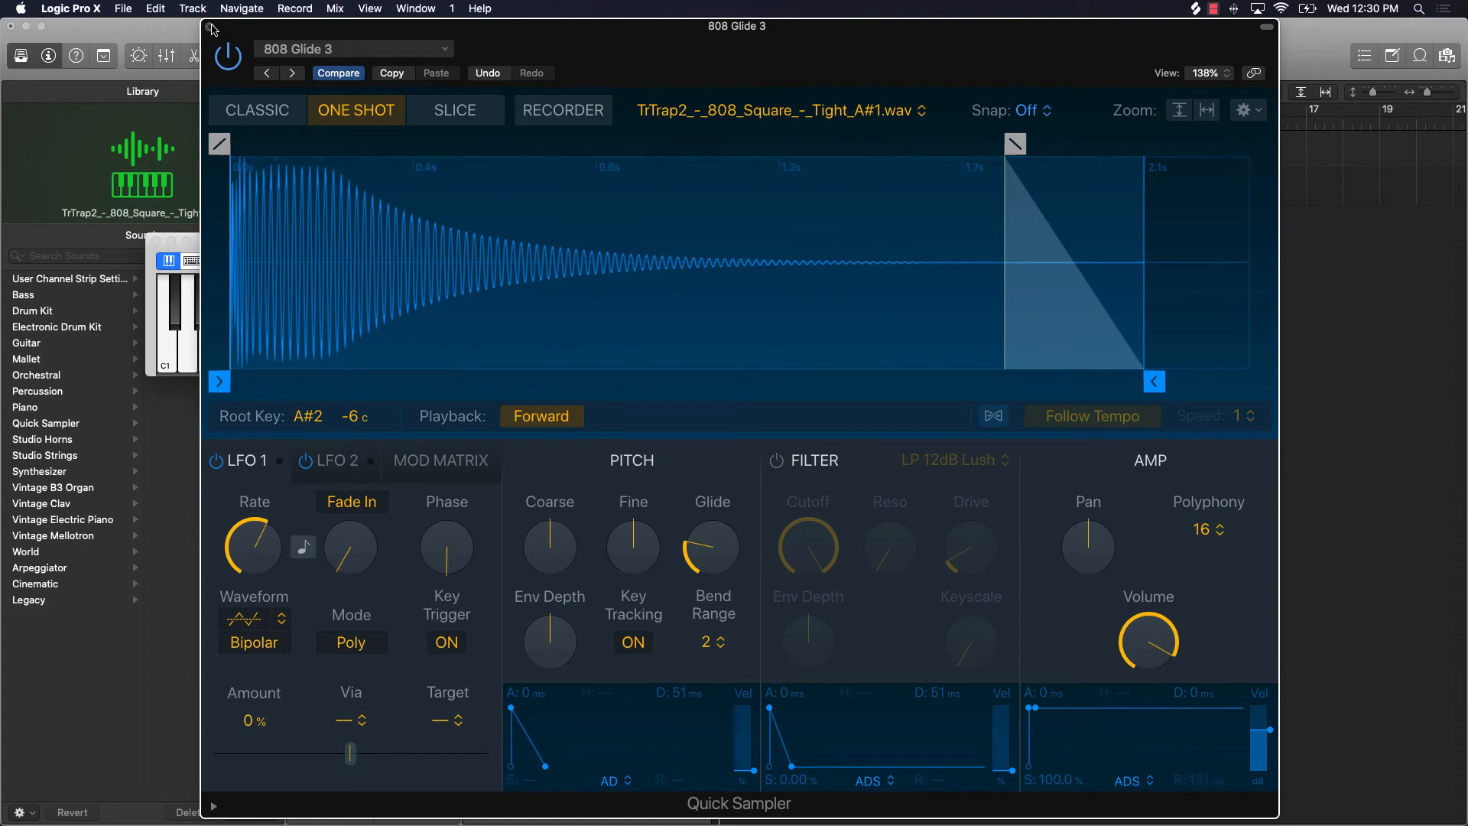
# Step: Close the Quick Sampler window, and delete the 808 Glide 3 track and the TrTrap2 audio region at bar 1
pyautogui.click(212, 28)
pyautogui.moveTo(263, 253); pyautogui.dragTo(279, 513)
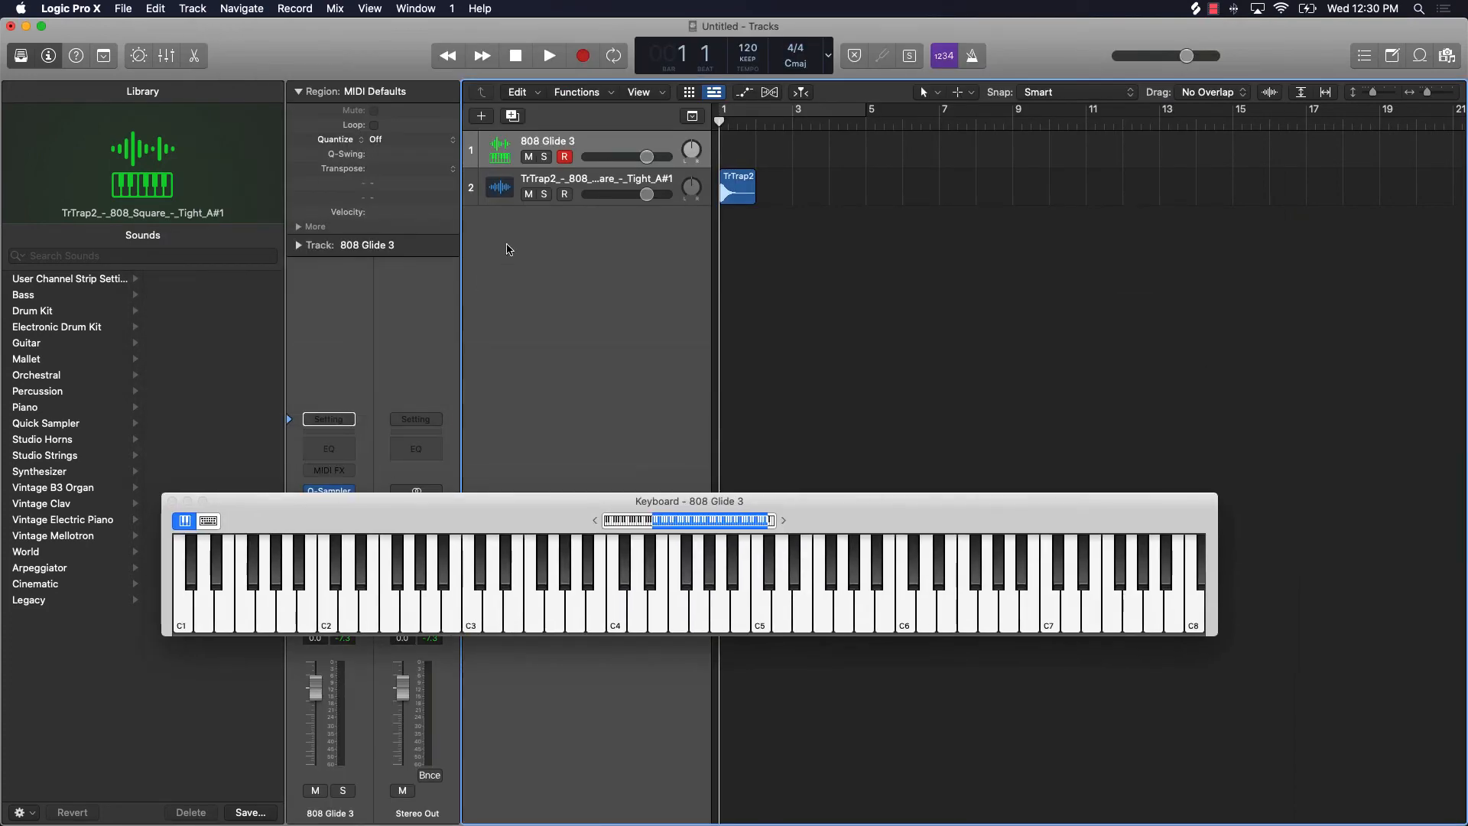
pyautogui.press('super+BackSpace')
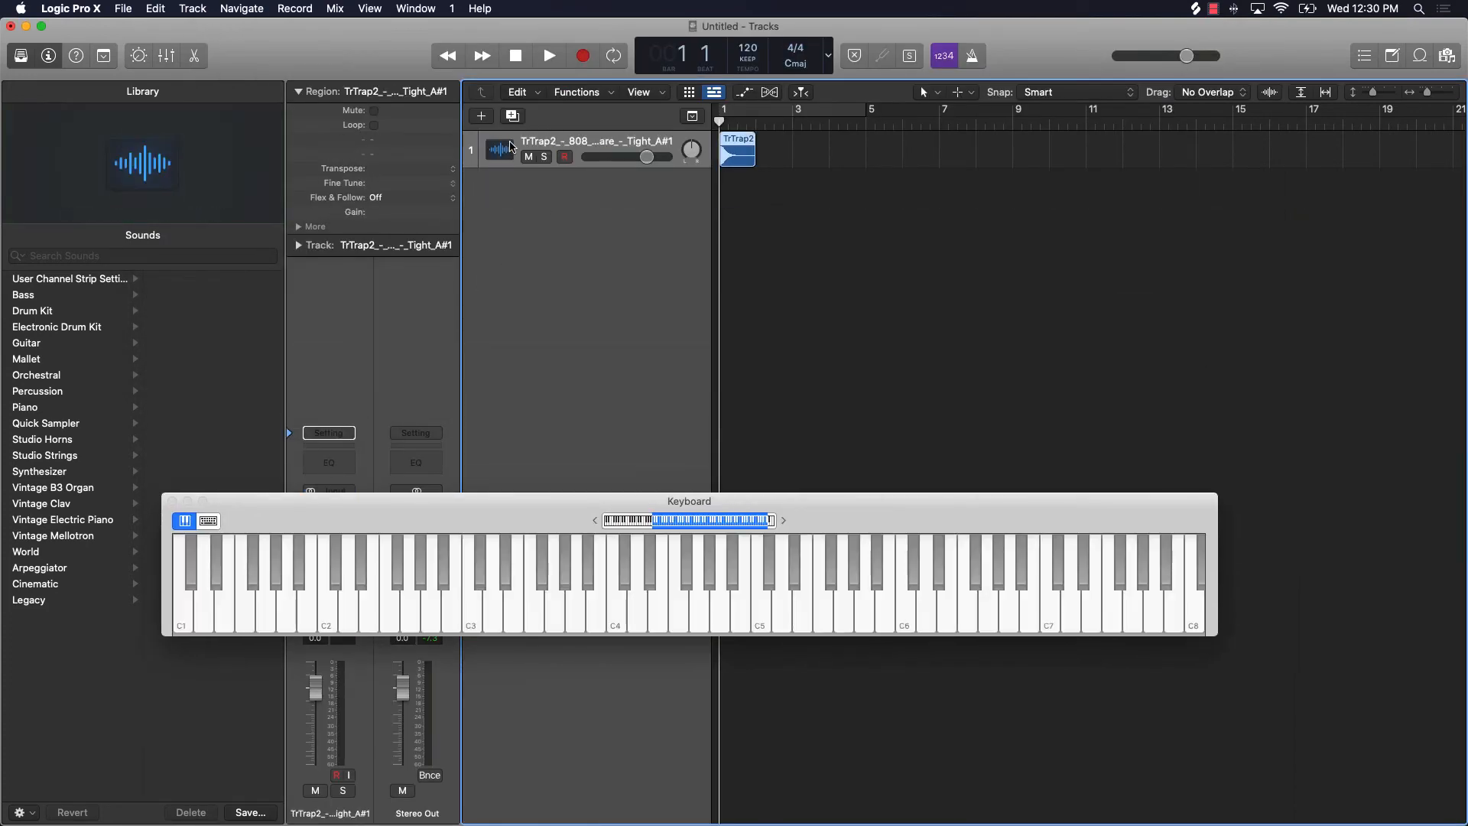
pyautogui.press('BackSpace')
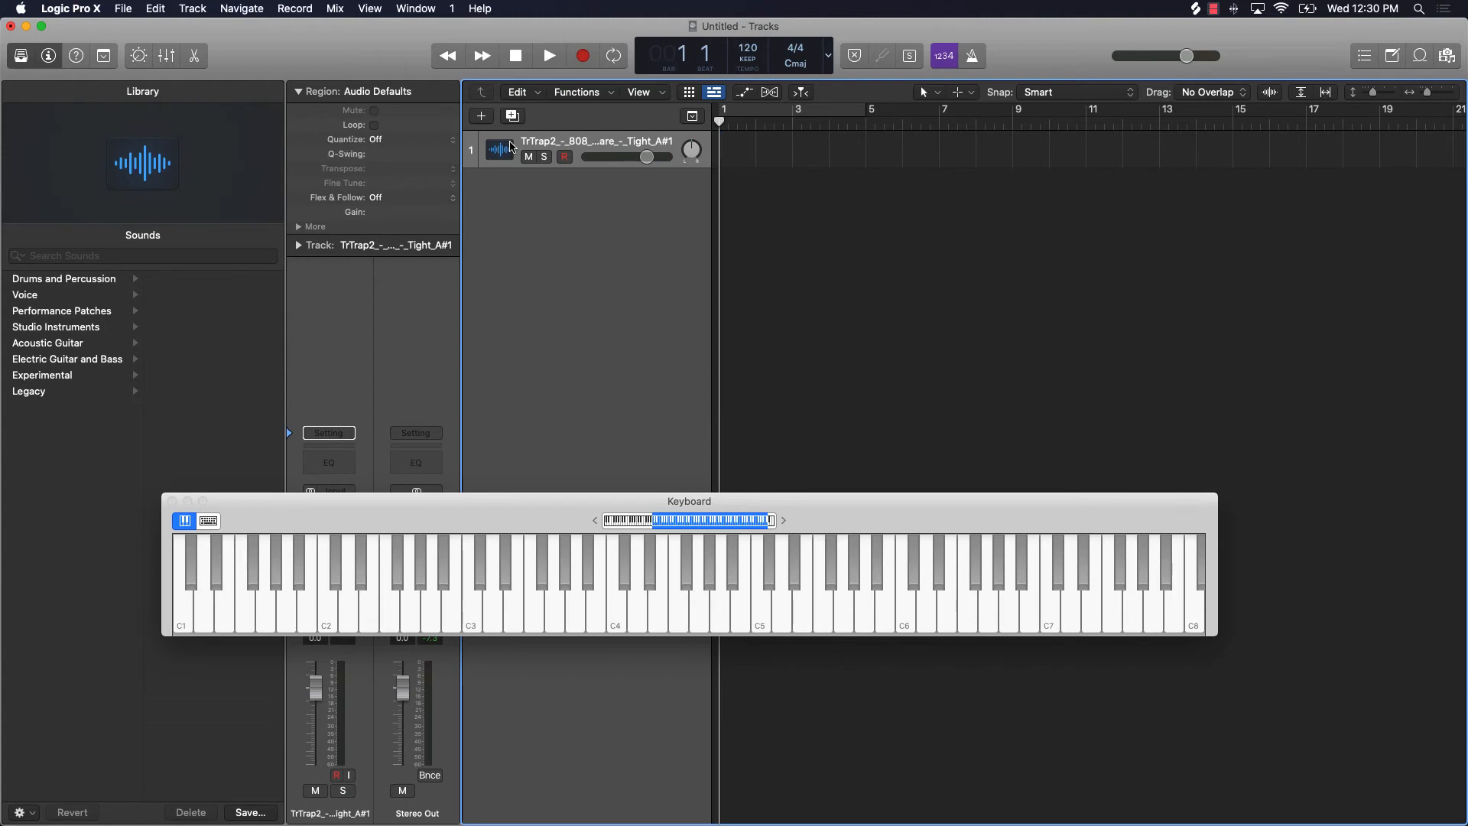
# Step: Delete the remaining audio track and create one software instrument track with Quick Sampler (Single Sample) as its instrument
pyautogui.press('super+BackSpace')
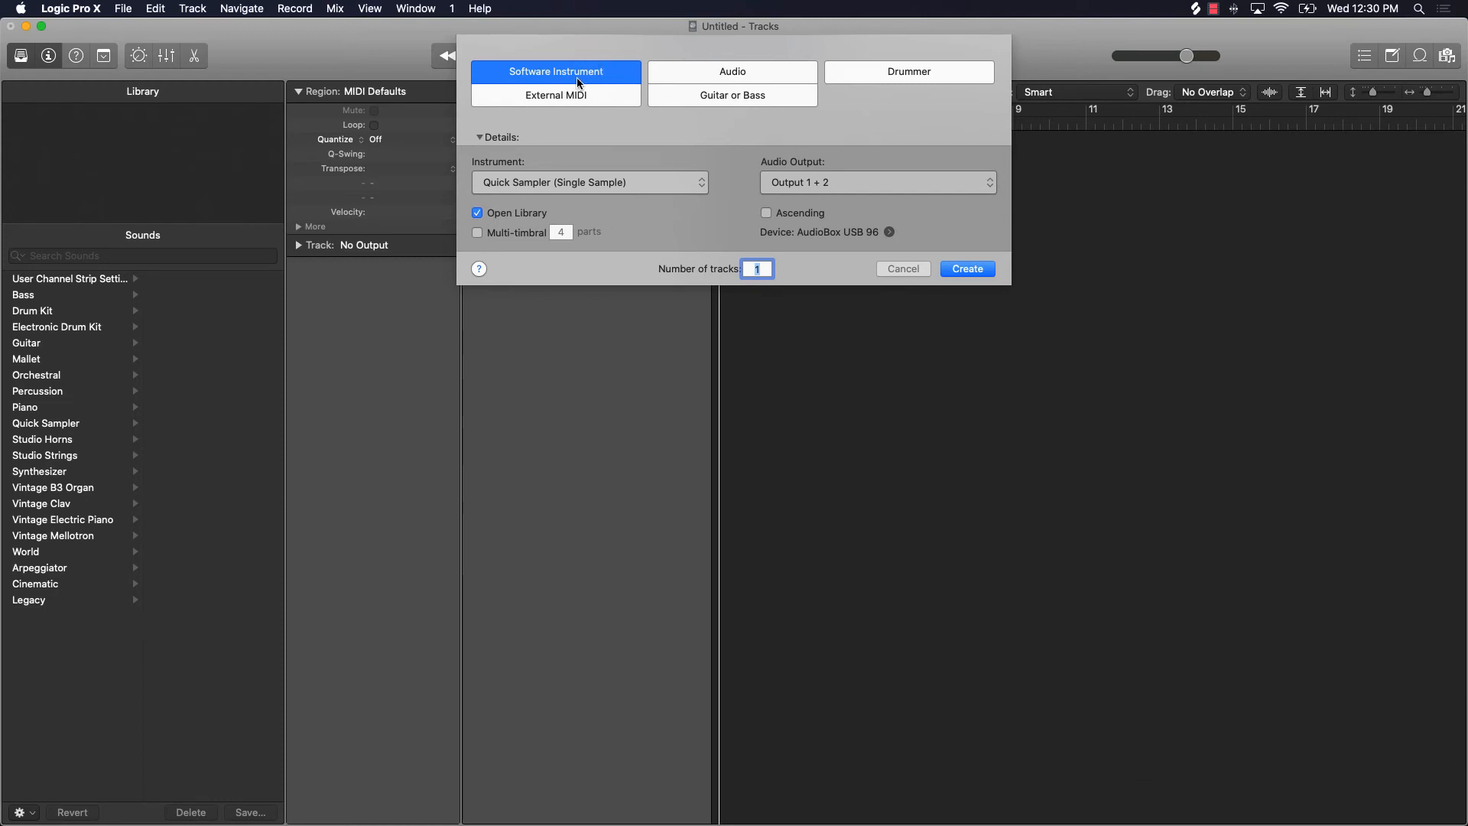
pyautogui.click(578, 190)
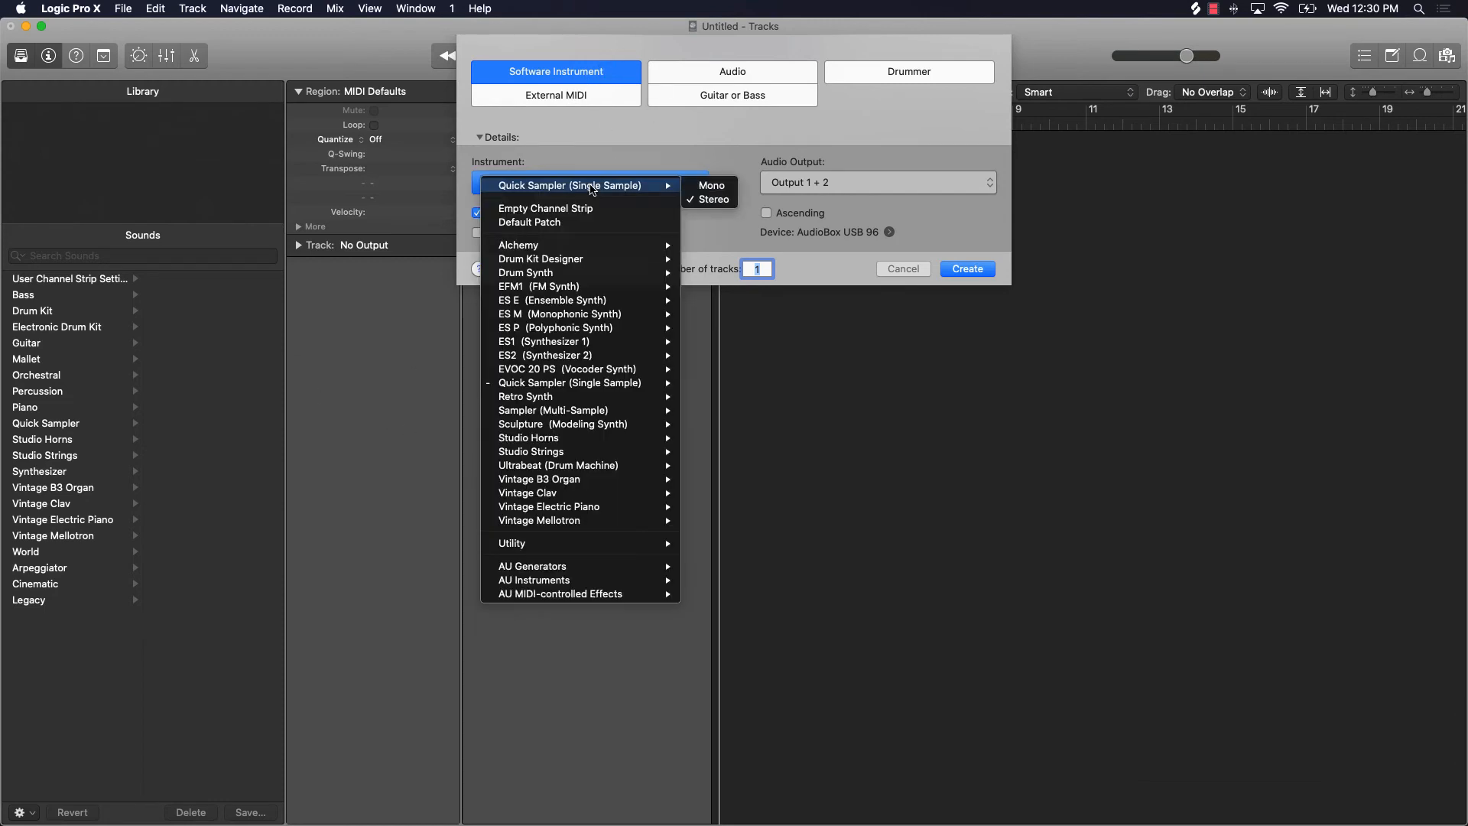
pyautogui.moveTo(570, 389)
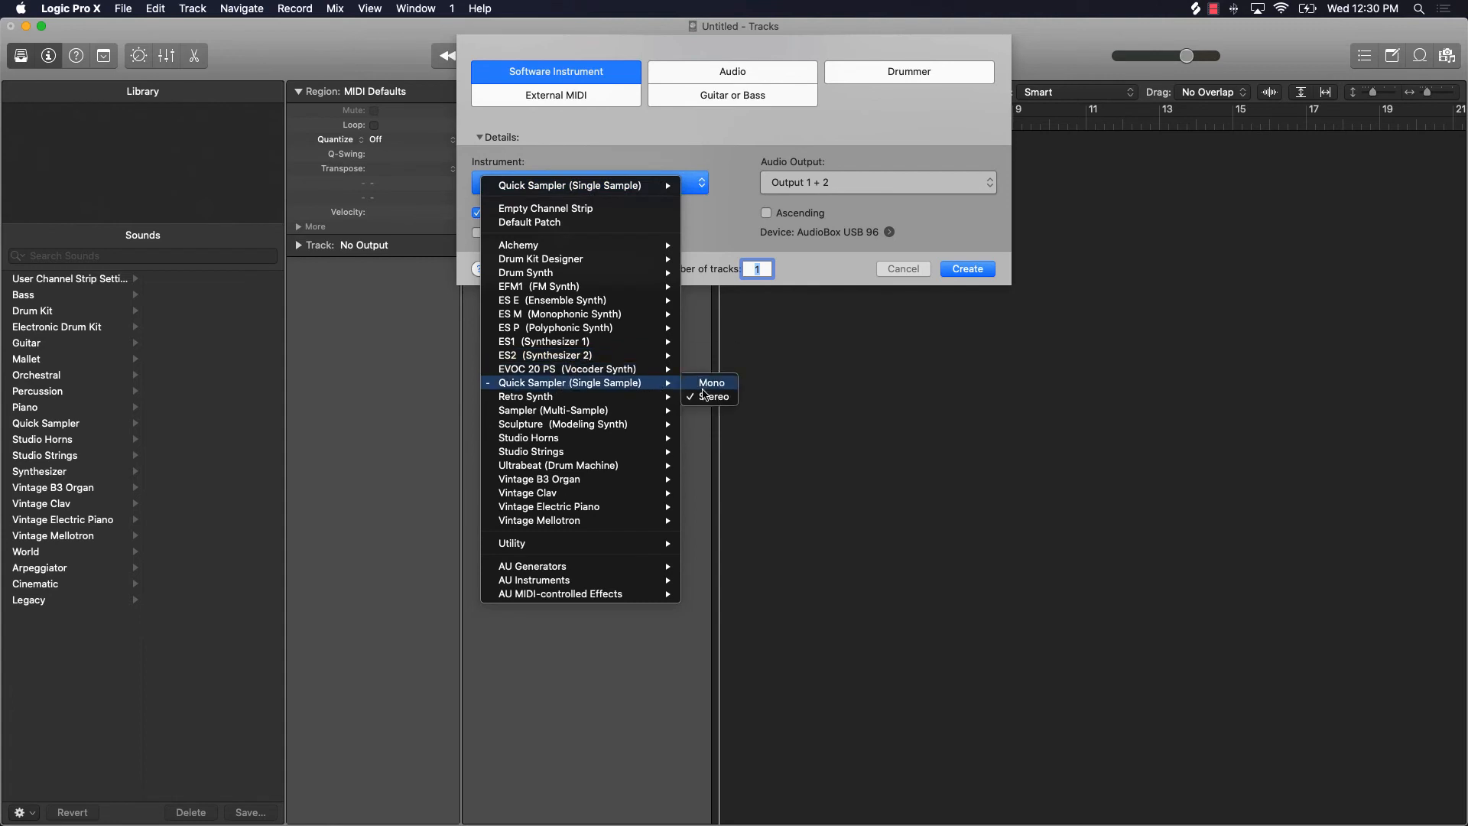
pyautogui.click(710, 383)
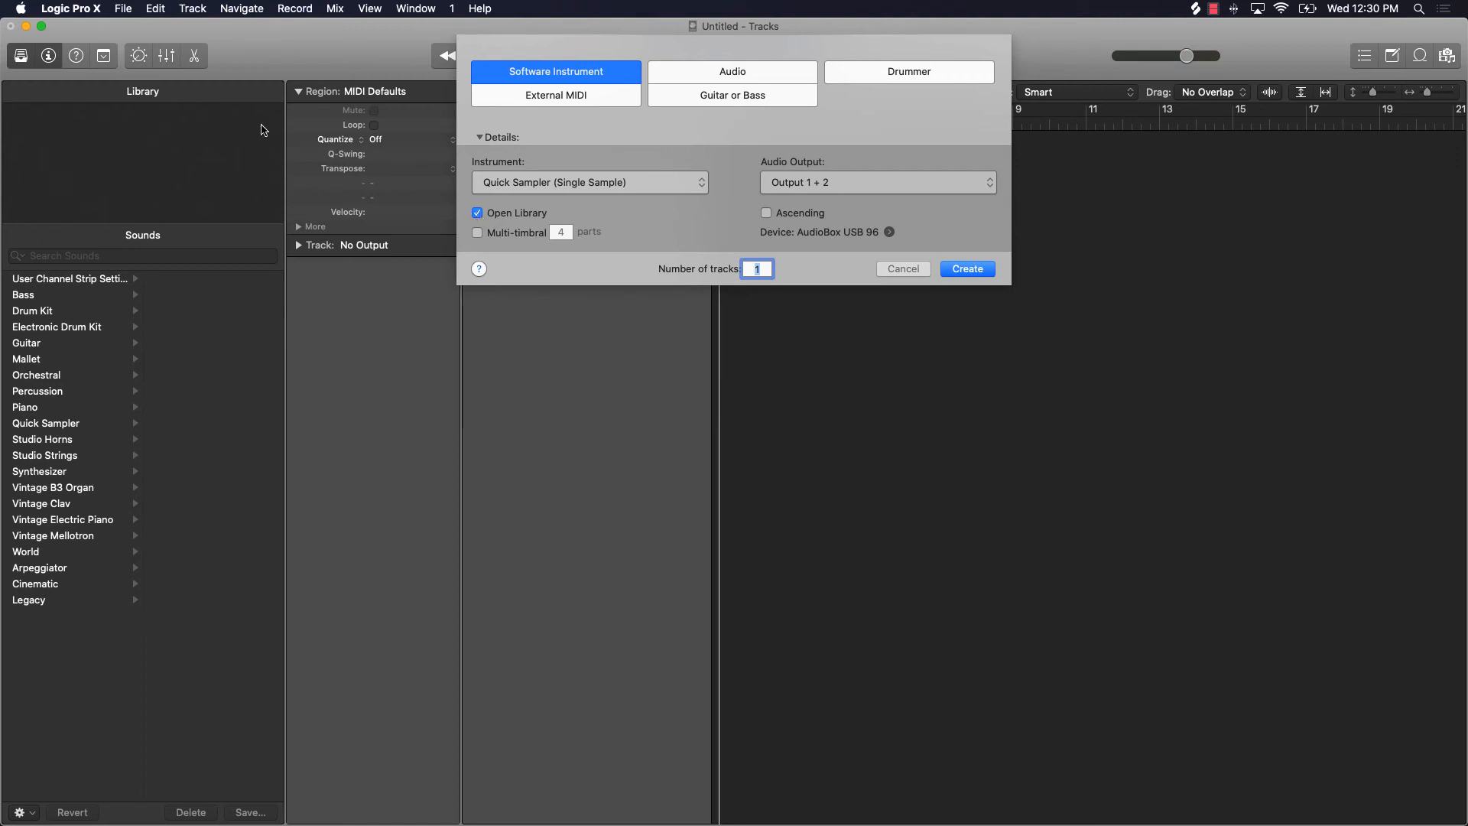
pyautogui.click(968, 269)
pyautogui.press('super+k')
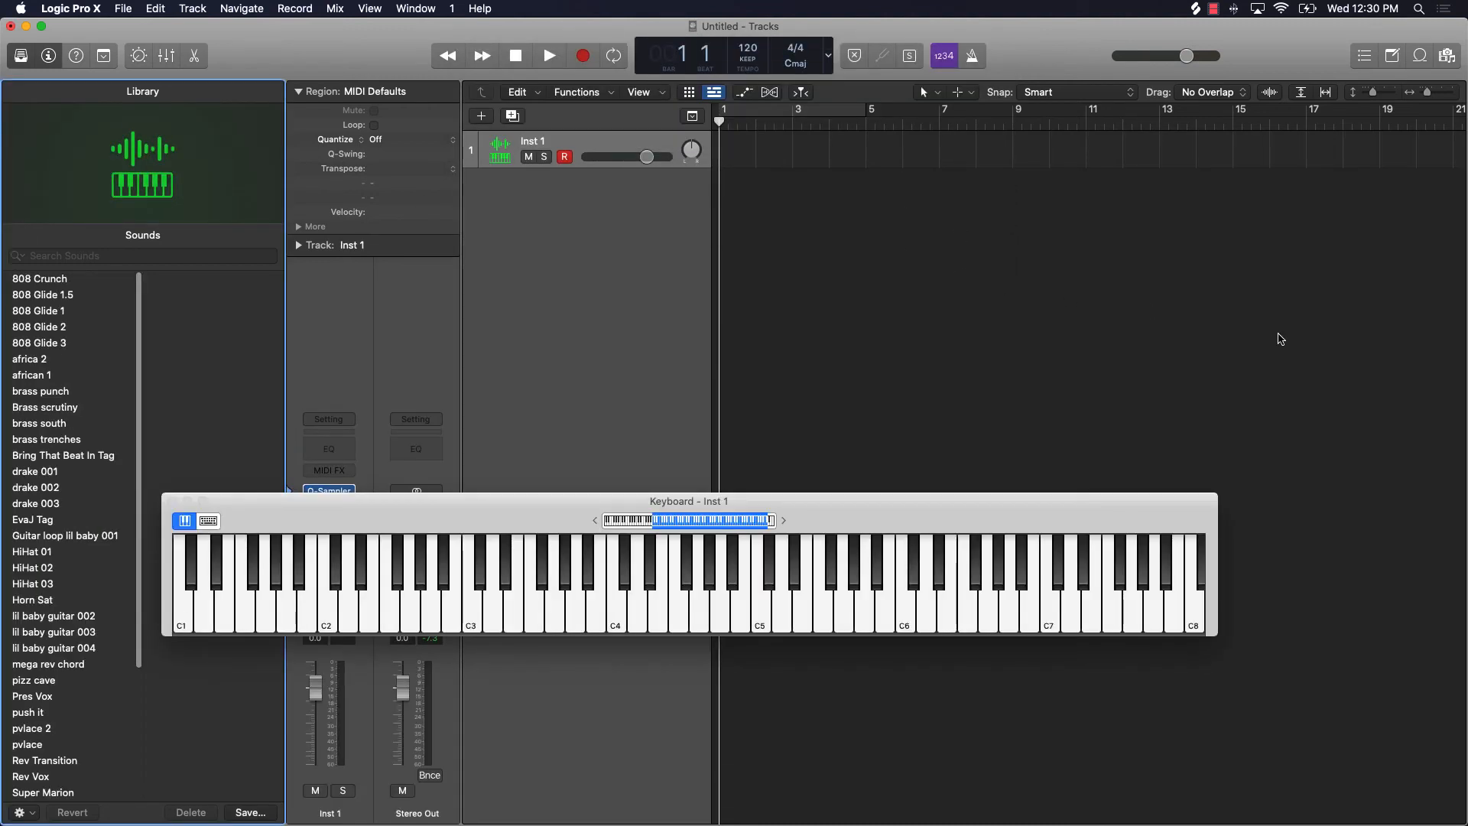
# Step: Open the new track's Quick Sampler window, placing it clear of the screen edges with the keyboard window moved aside
pyautogui.moveTo(591, 504); pyautogui.dragTo(881, 418)
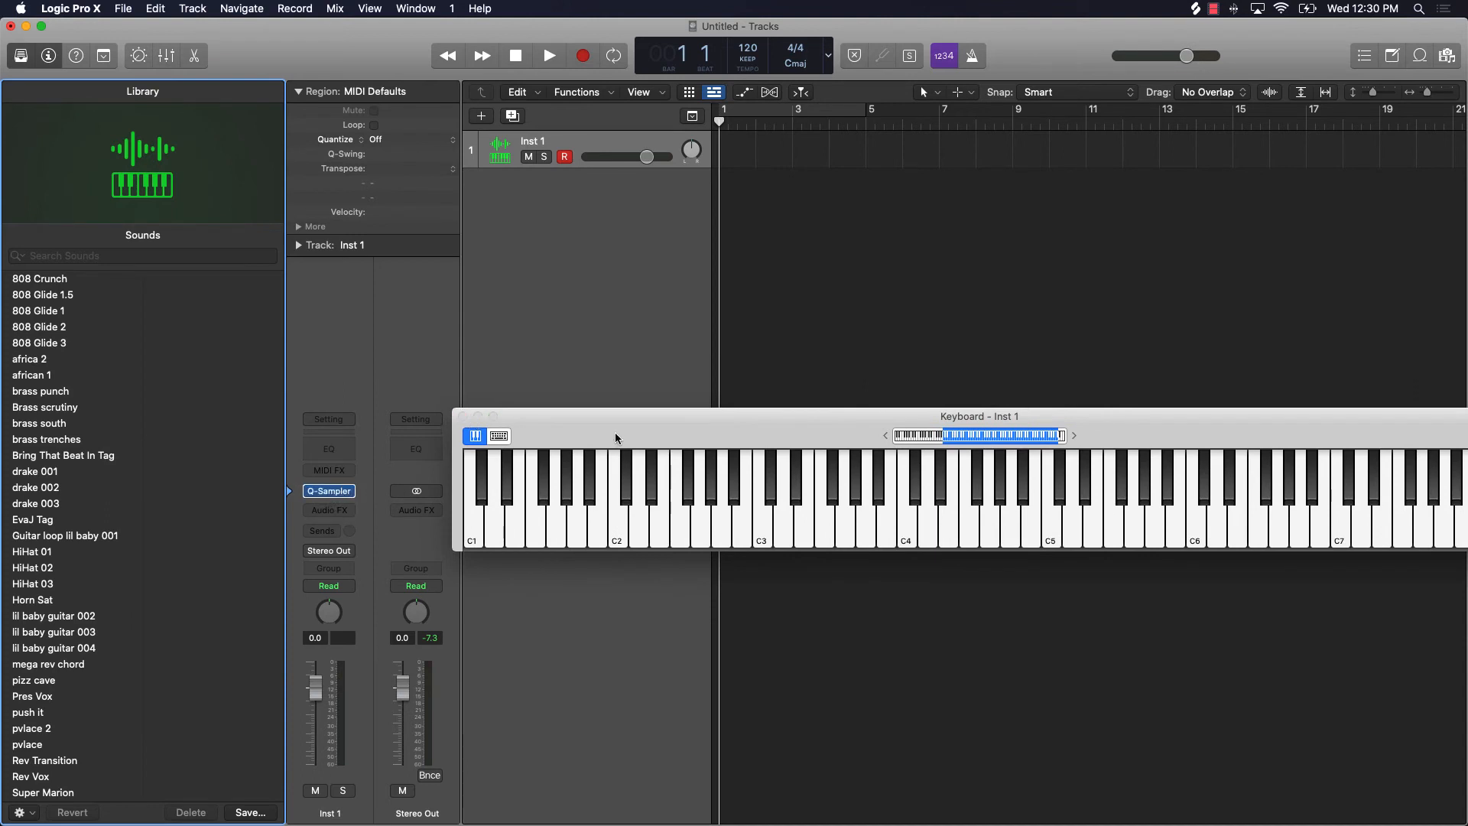
pyautogui.moveTo(615, 432); pyautogui.dragTo(536, 488)
pyautogui.moveTo(330, 497)
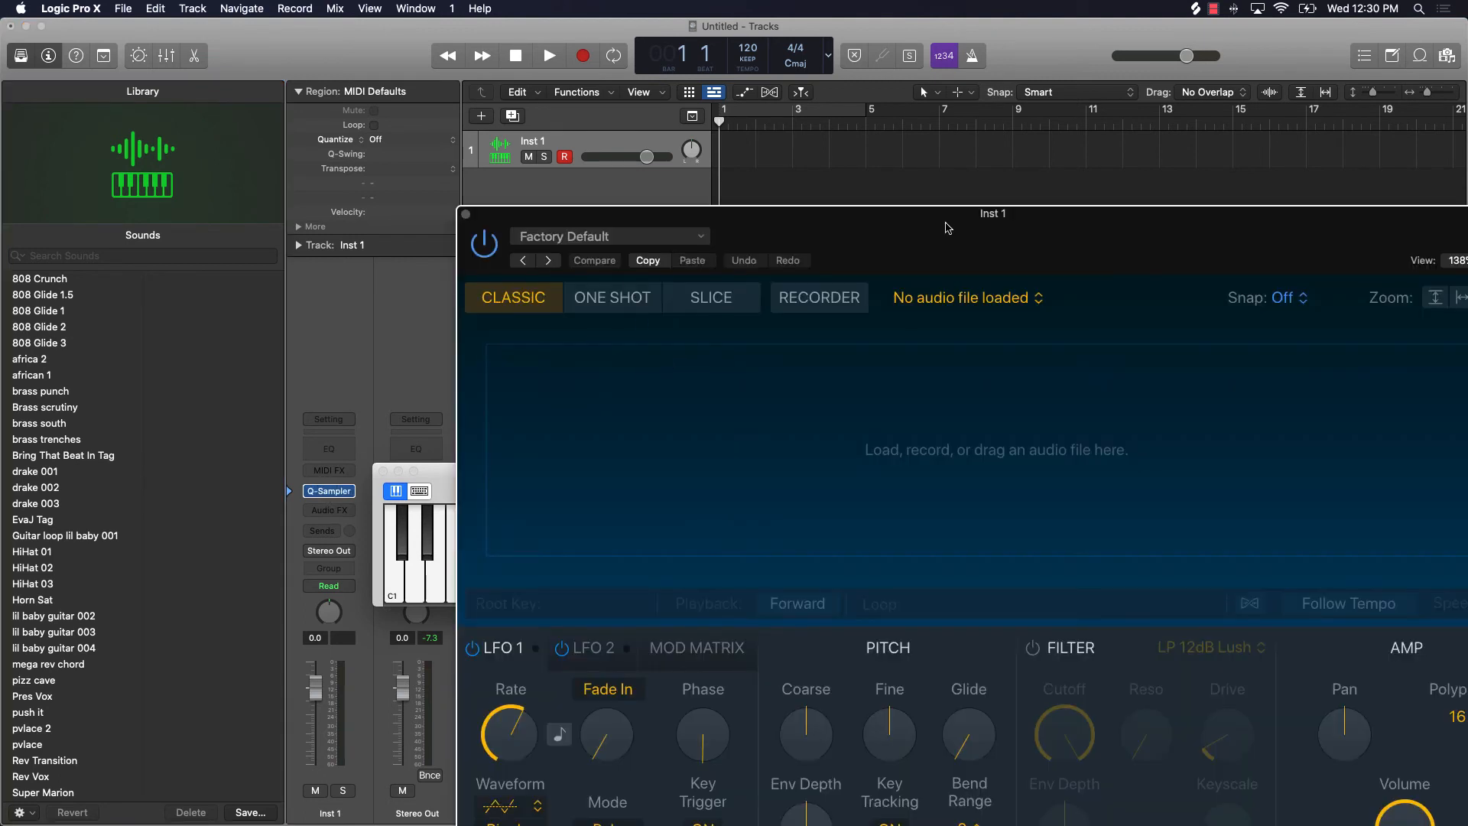
pyautogui.moveTo(947, 223); pyautogui.dragTo(610, 134)
pyautogui.moveTo(425, 134); pyautogui.dragTo(406, 83)
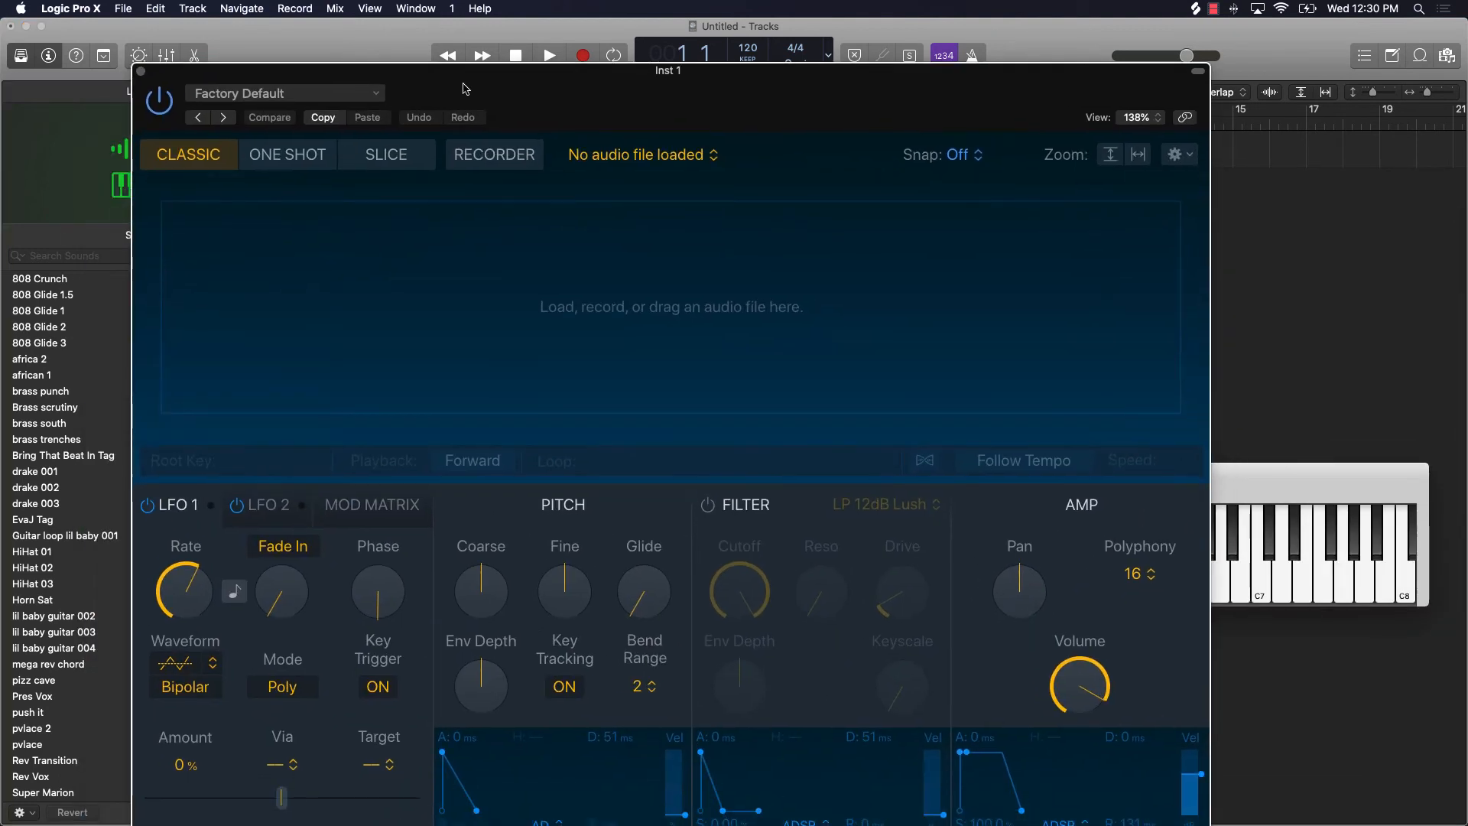
# Step: Load the saved 808 Glide 3 setting into Quick Sampler
pyautogui.click(254, 94)
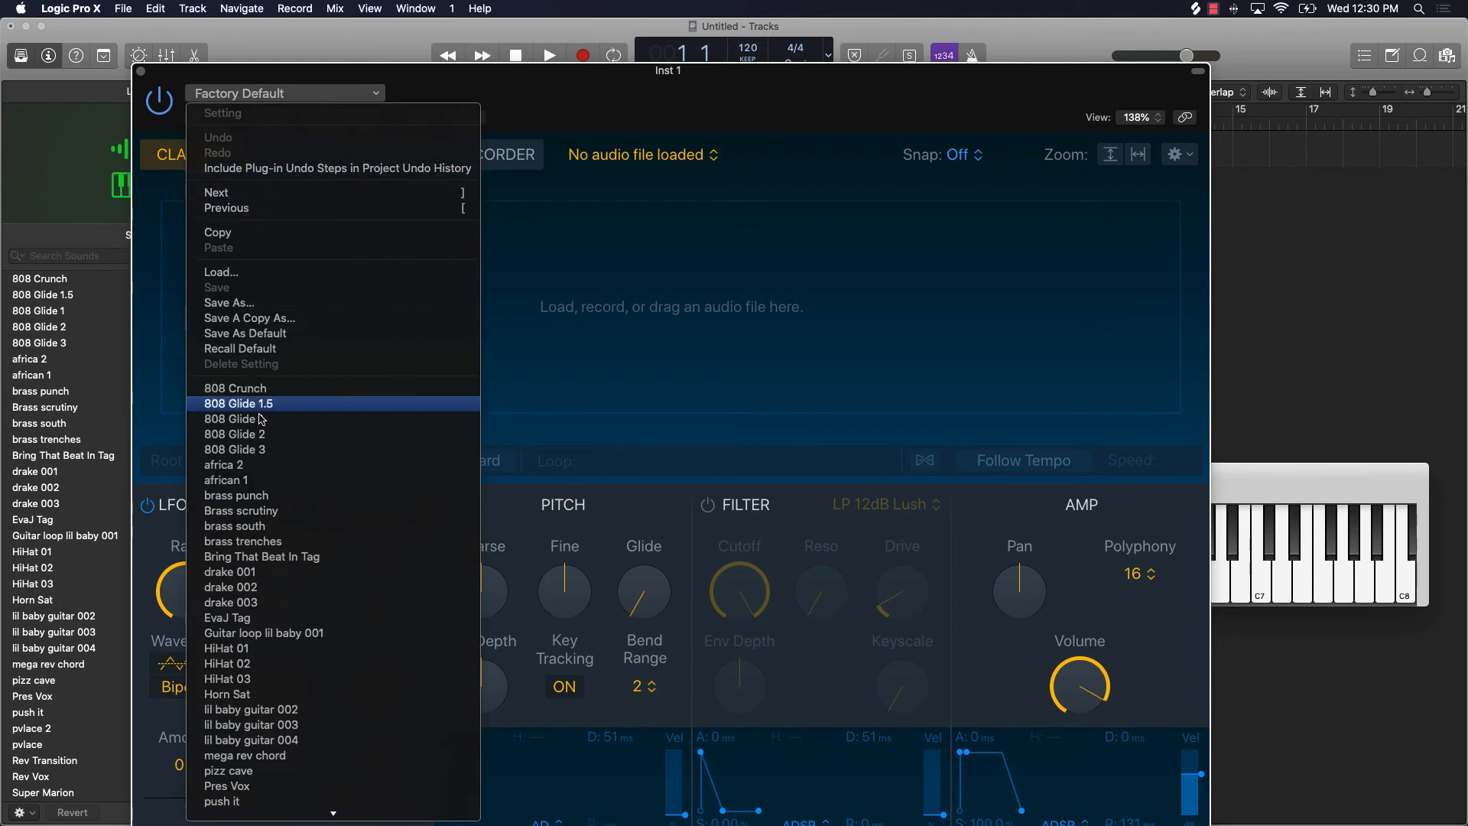
pyautogui.scroll(-5, 256, 793)
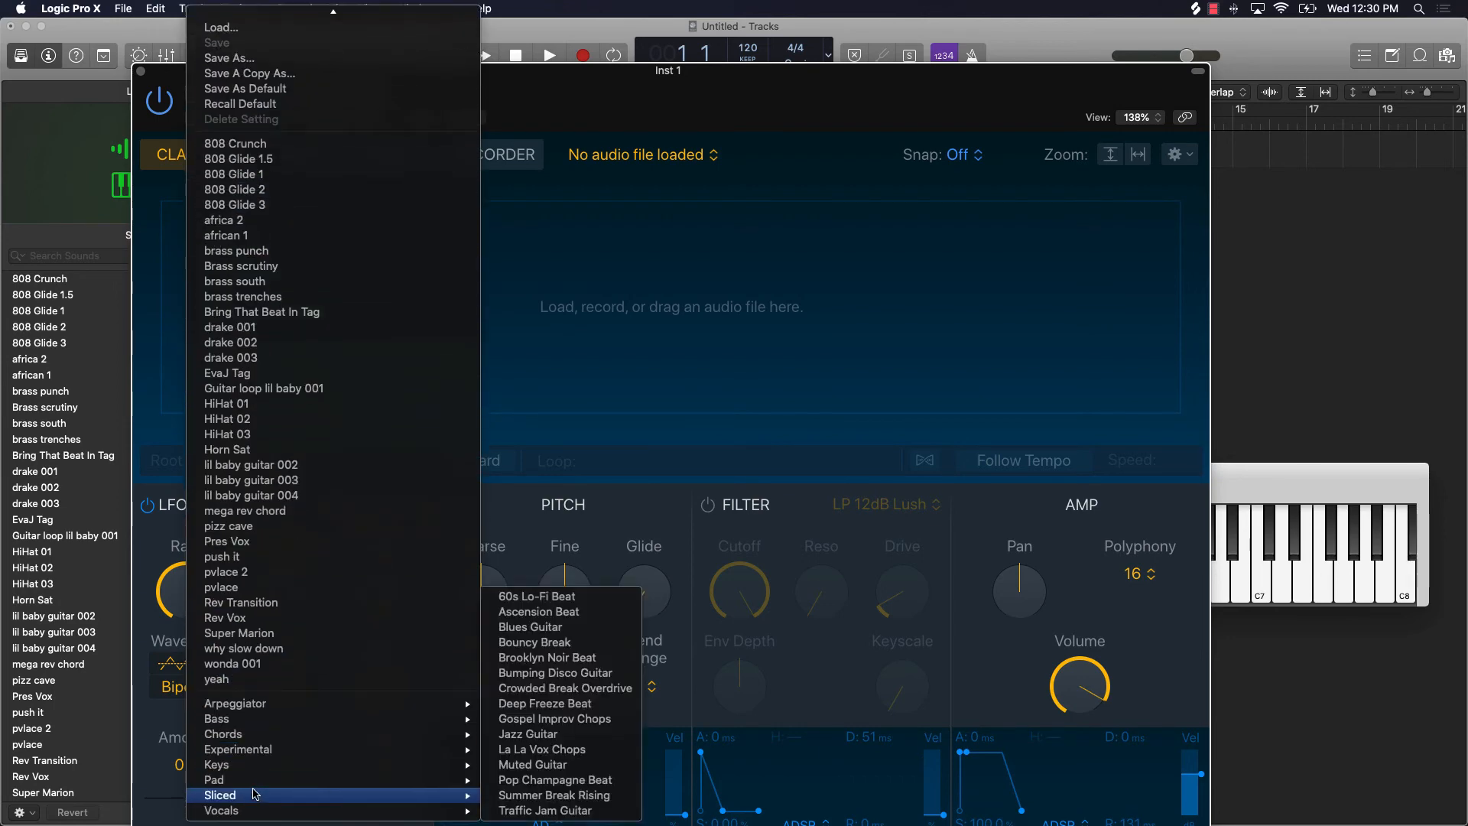
pyautogui.scroll(5, 256, 794)
pyautogui.scroll(-5, 256, 794)
pyautogui.scroll(5, 254, 794)
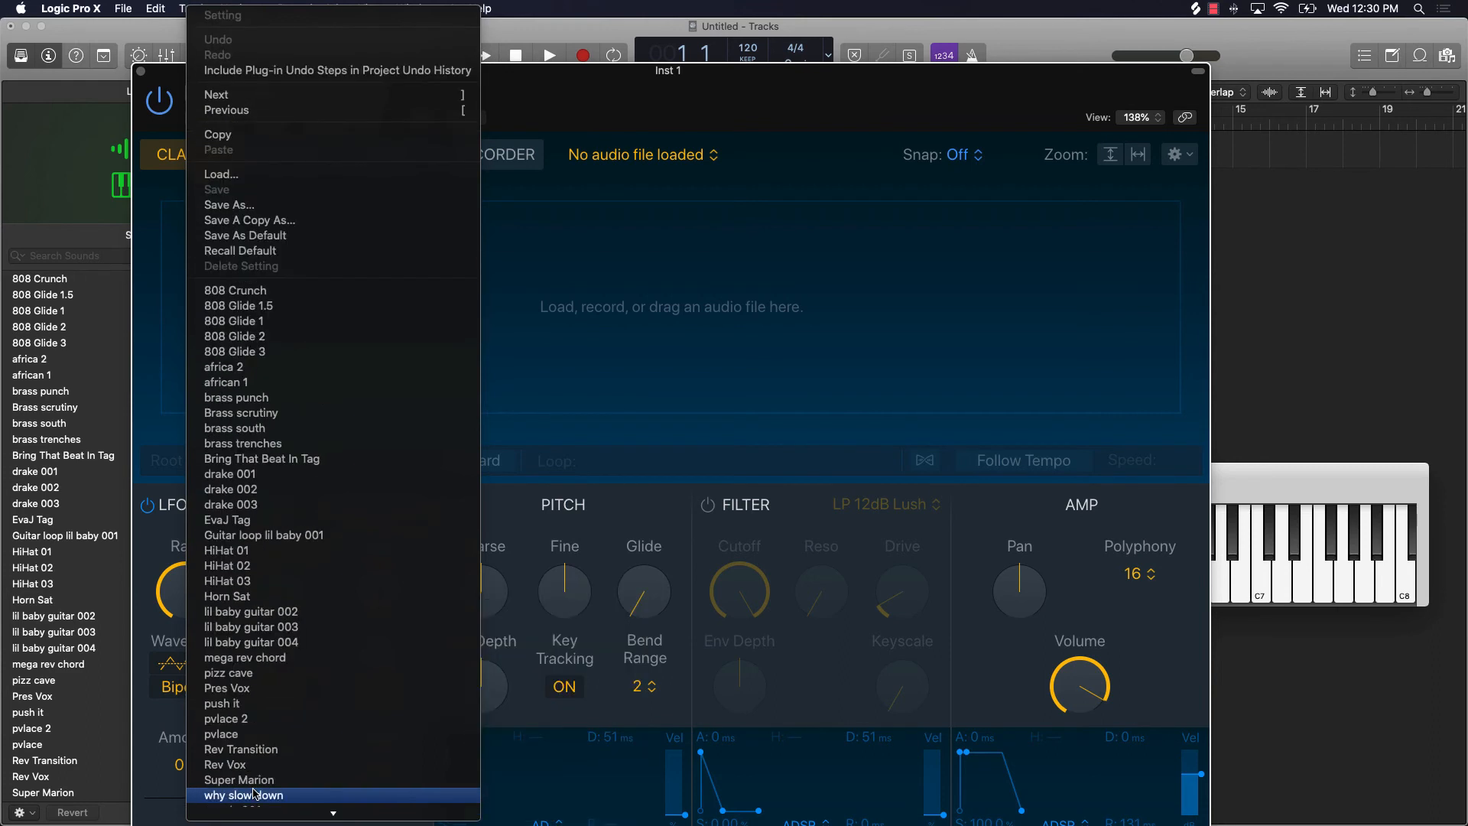
pyautogui.click(250, 353)
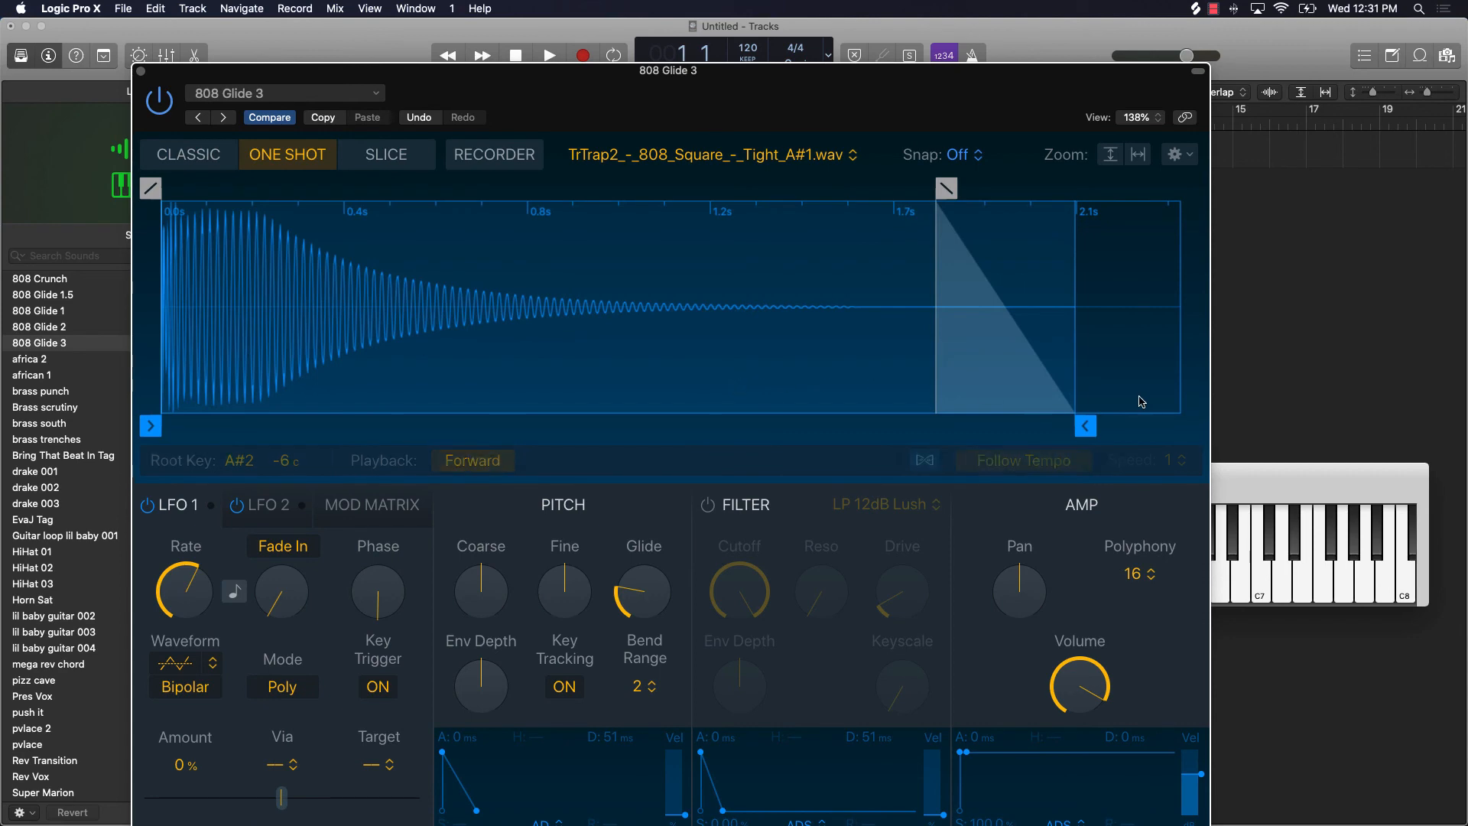
# Step: Audition the loaded 808 Glide 3 setting by playing notes between about F2 and B3
pyautogui.doubleClick(1304, 475)
pyautogui.click(795, 583)
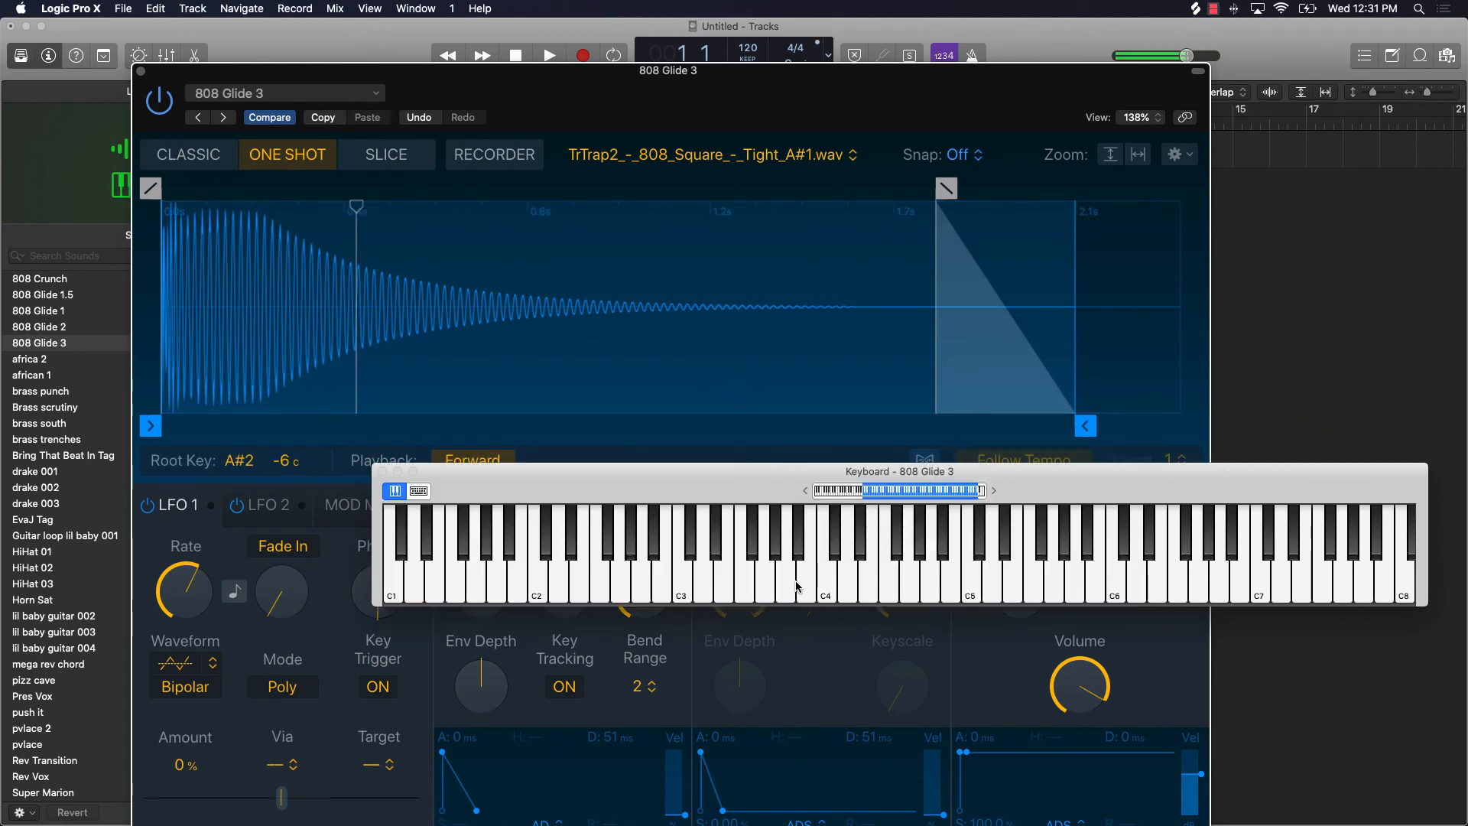
pyautogui.click(795, 583)
pyautogui.click(790, 582)
pyautogui.click(699, 582)
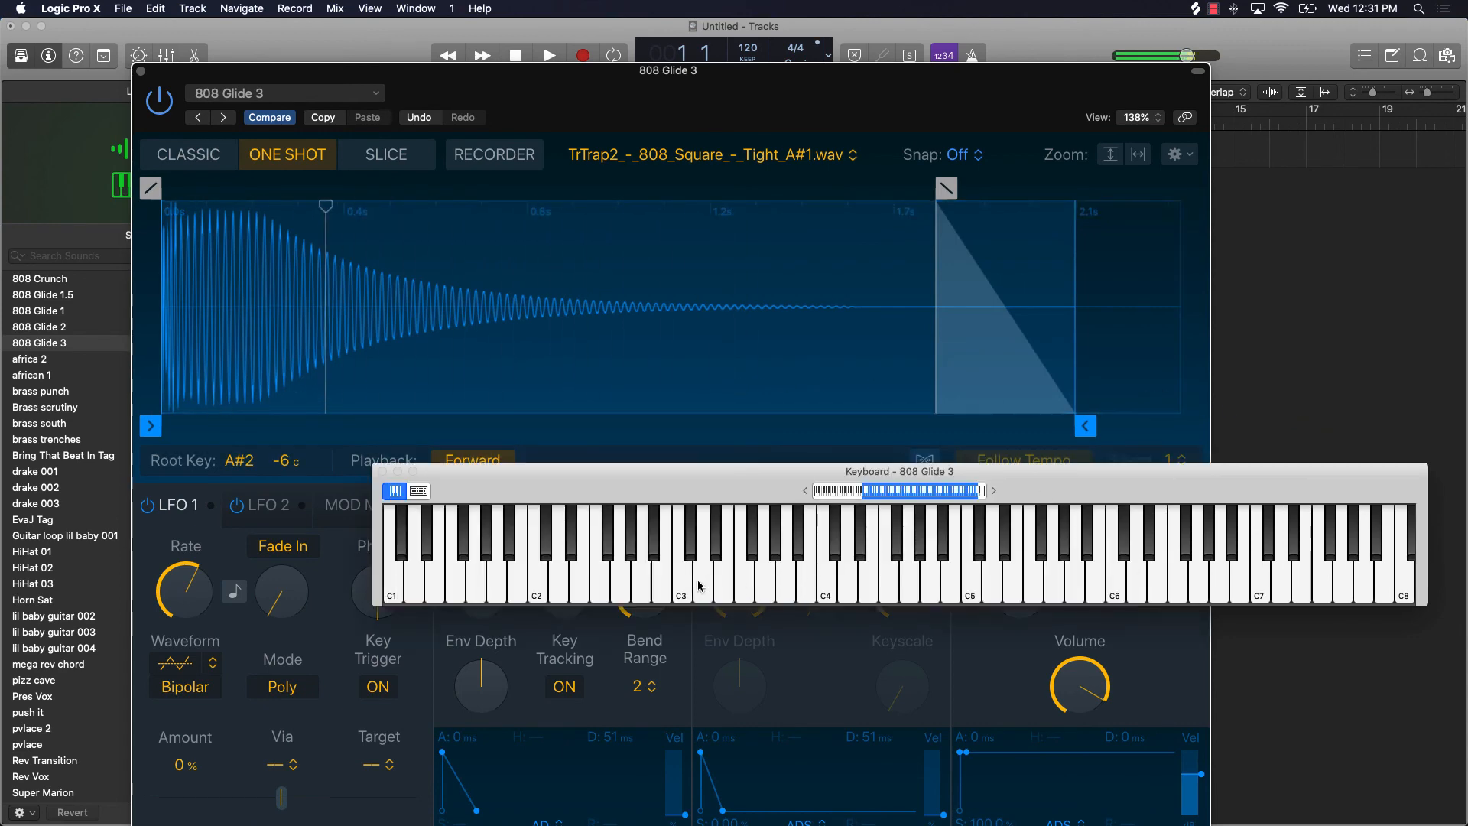
pyautogui.click(662, 581)
pyautogui.click(601, 580)
pyautogui.click(604, 578)
pyautogui.click(604, 579)
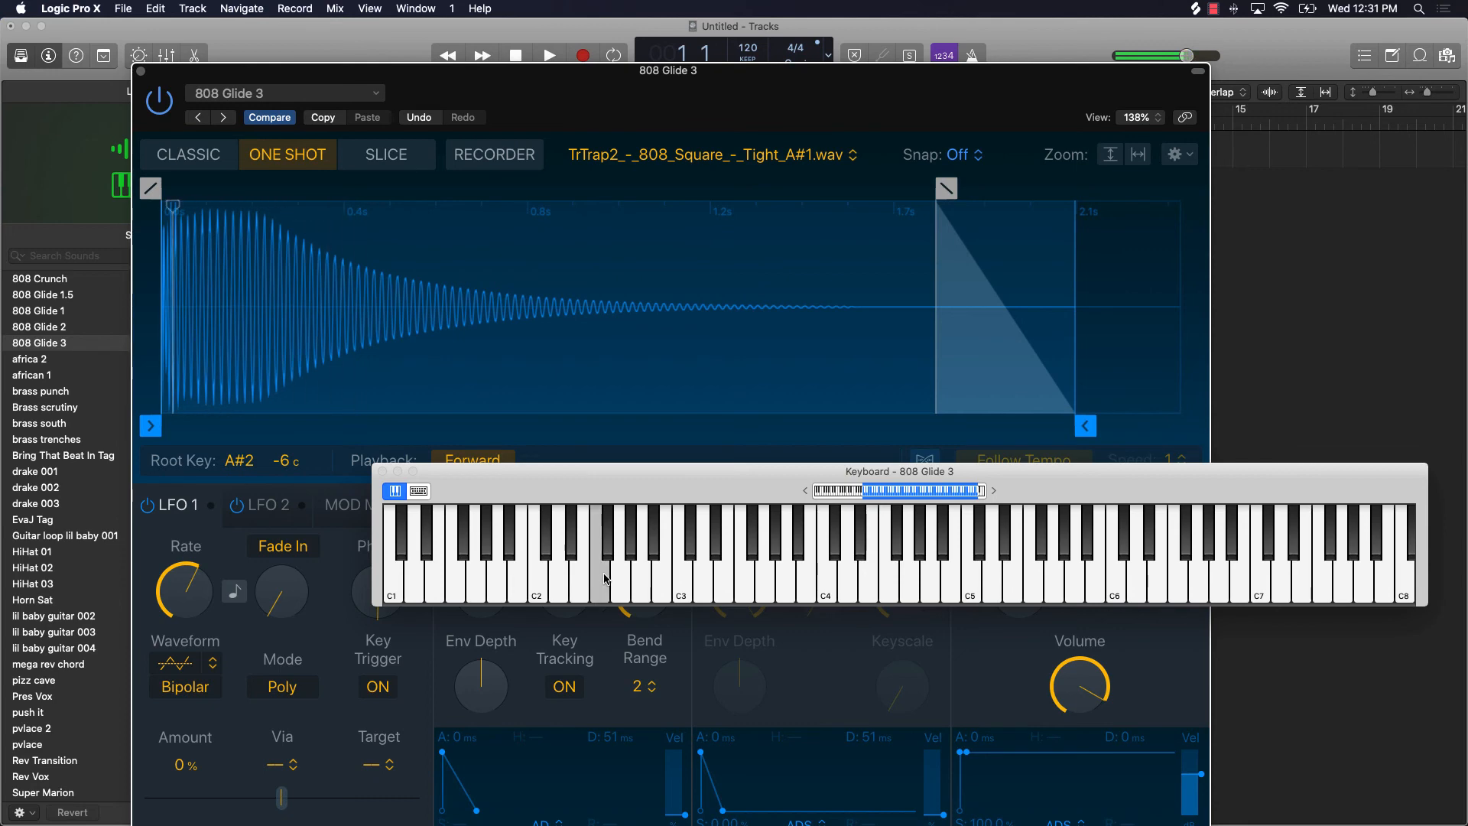
pyautogui.click(662, 581)
pyautogui.click(724, 581)
pyautogui.click(801, 595)
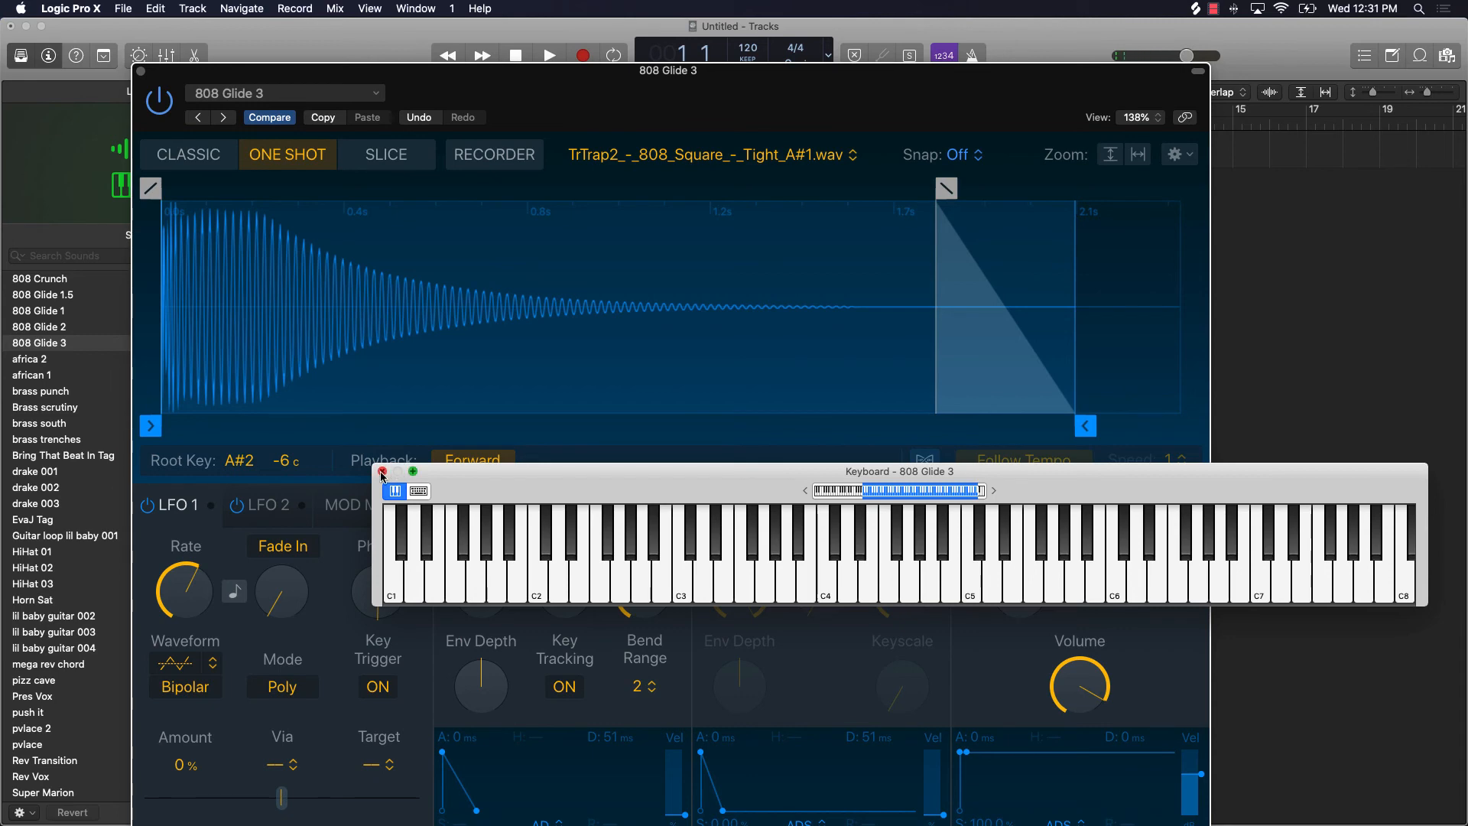
# Step: Move the keyboard window away from the pitch controls and turn Glide down to its minimum
pyautogui.moveTo(633, 472); pyautogui.dragTo(504, 132)
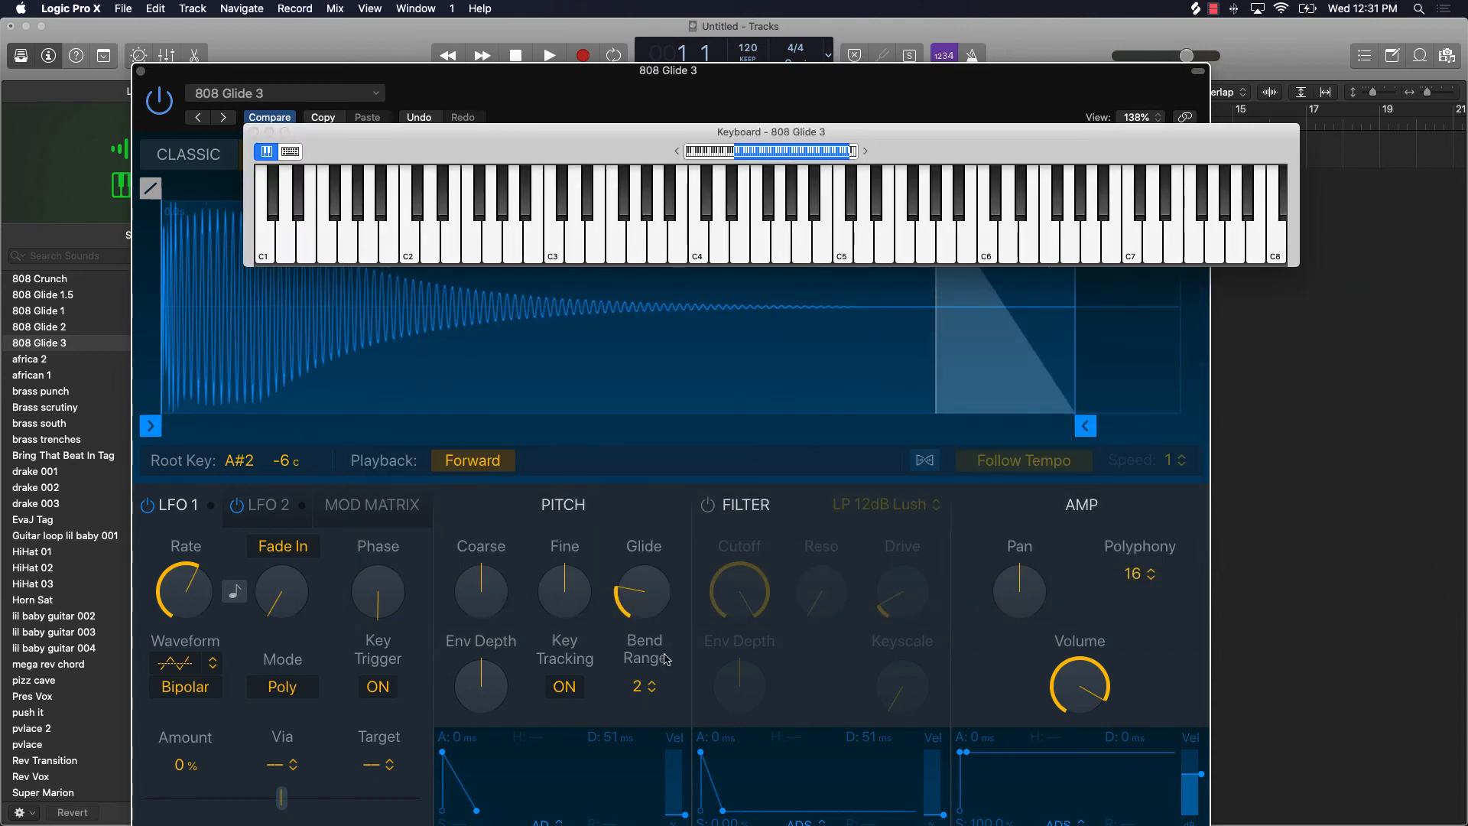
pyautogui.moveTo(625, 595); pyautogui.dragTo(628, 654)
pyautogui.click(1251, 141)
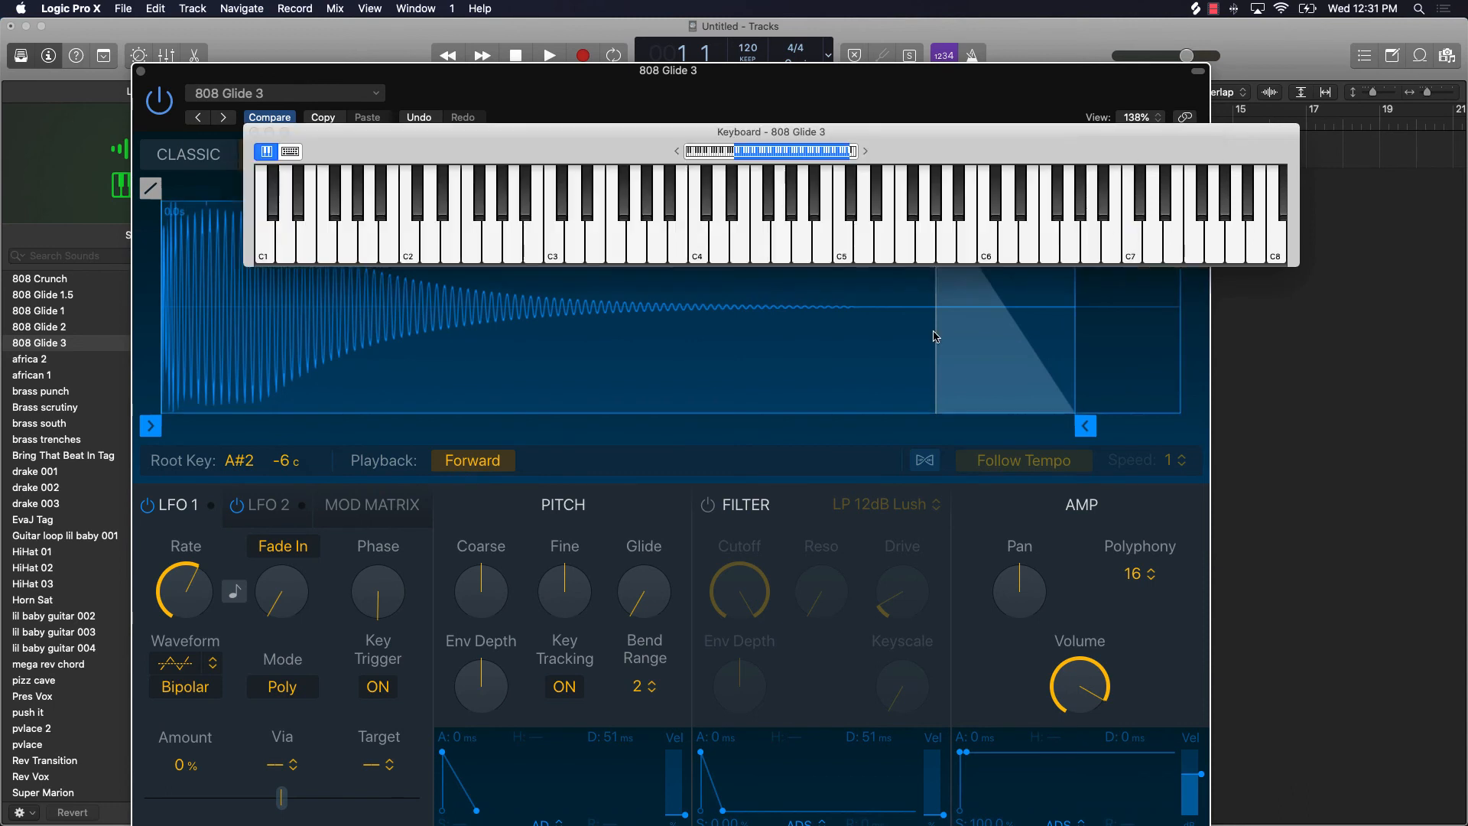
# Step: Audition the sample without glide by repeating A2 and playing a few other notes between about C2 and C3
pyautogui.click(508, 237)
pyautogui.click(508, 237)
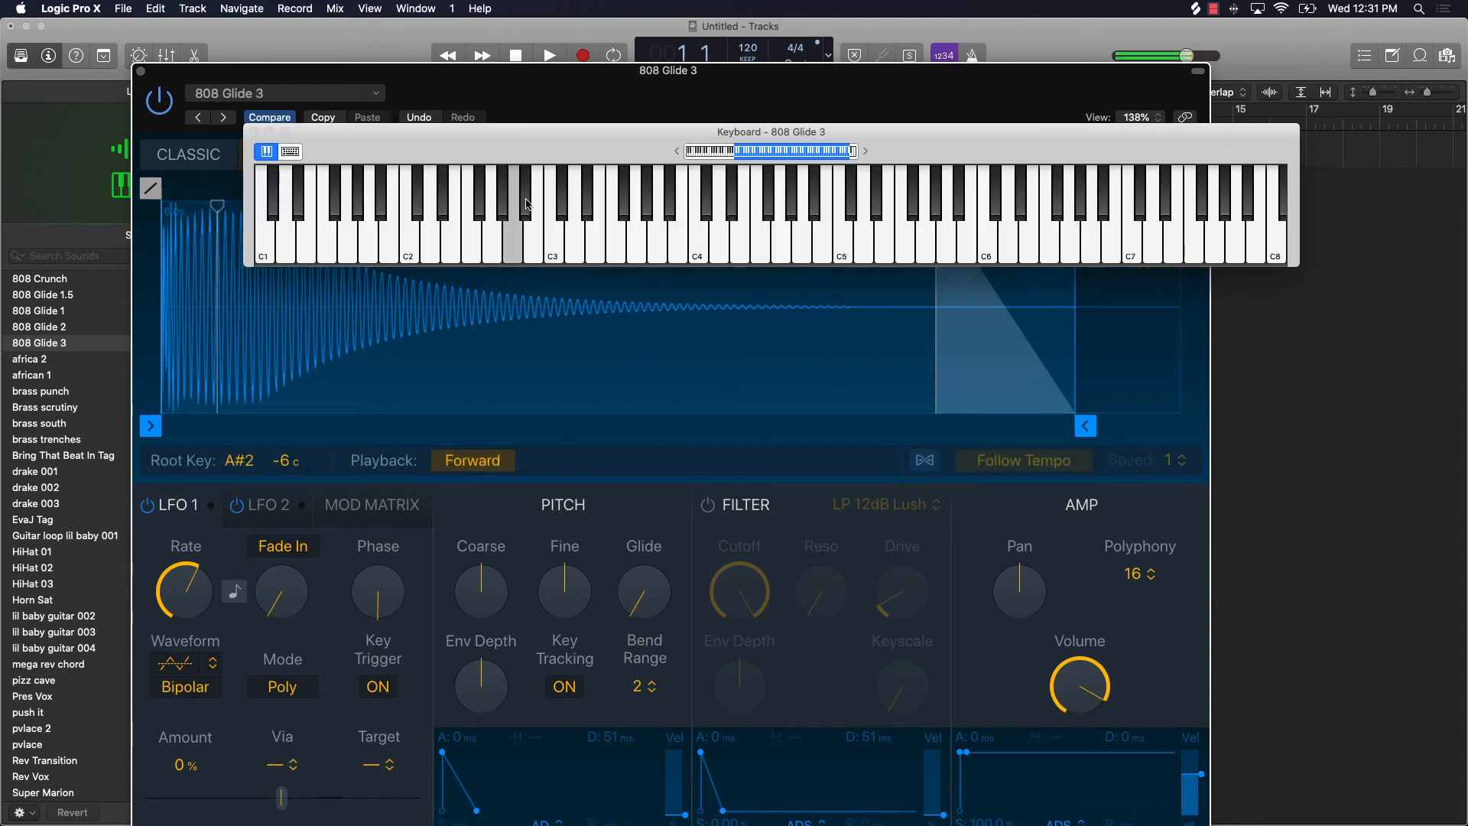
pyautogui.click(514, 237)
pyautogui.click(514, 237)
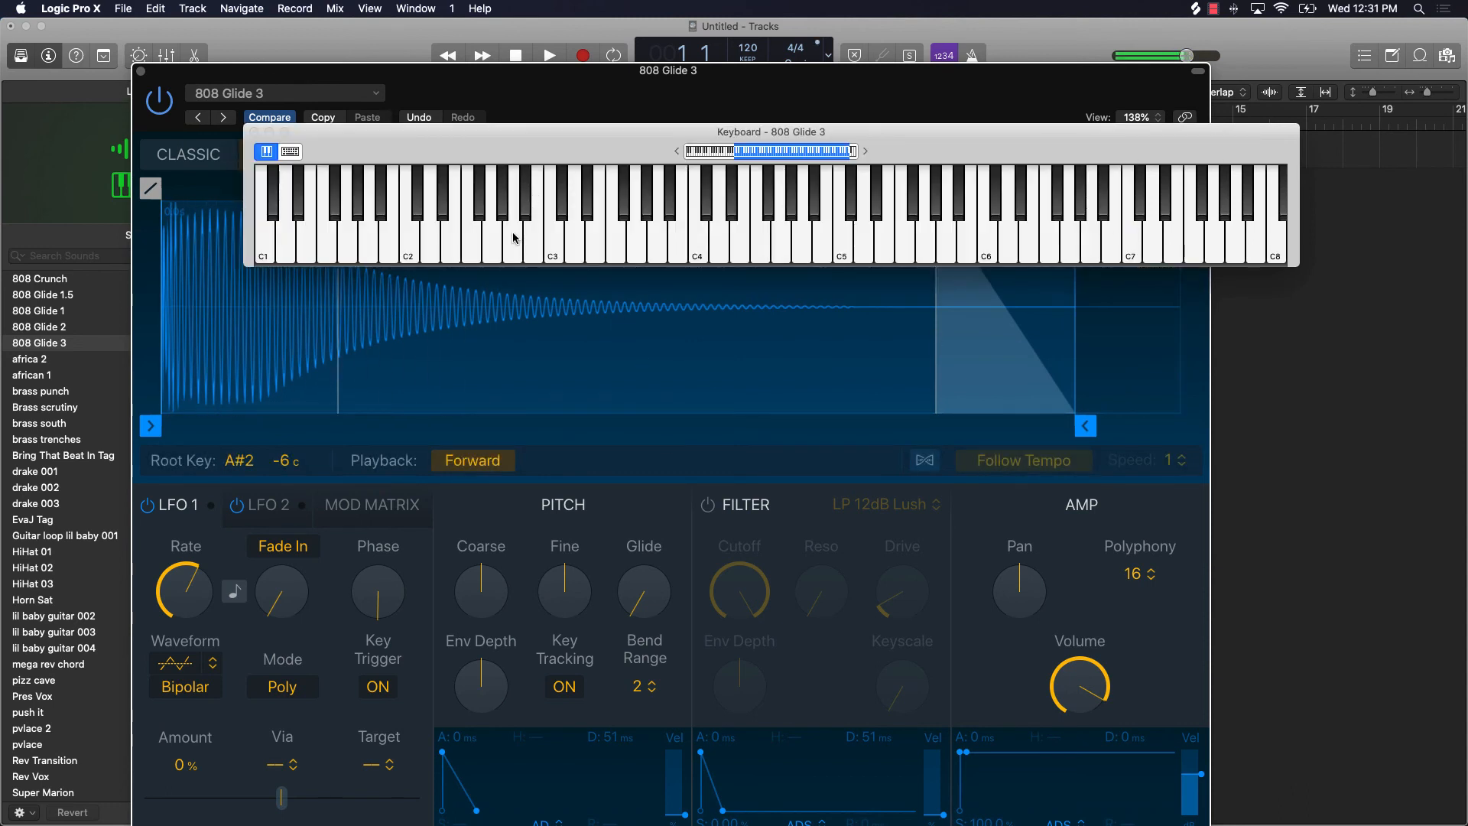
pyautogui.click(514, 237)
pyautogui.click(514, 236)
pyautogui.click(516, 233)
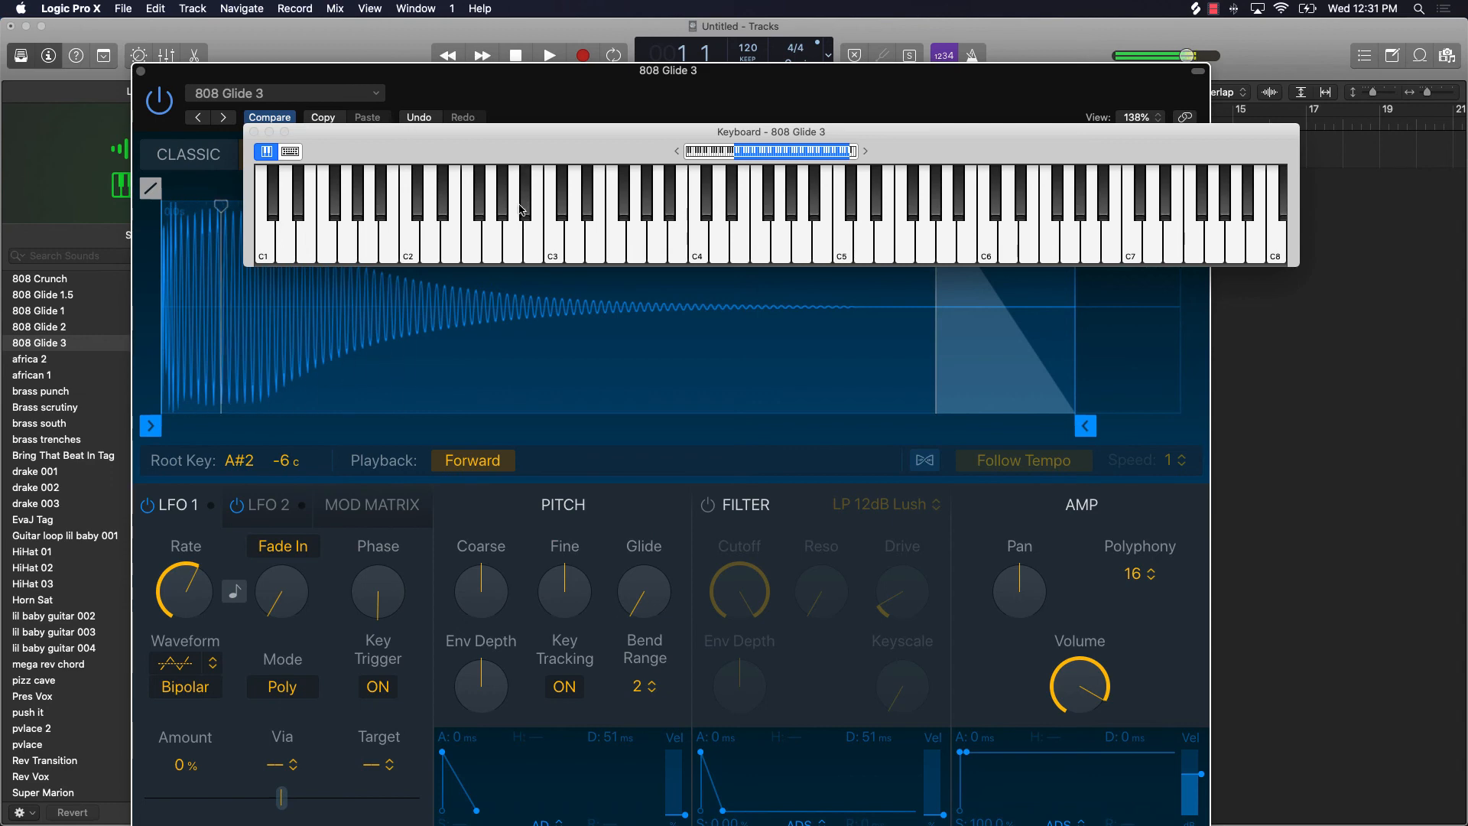
pyautogui.click(520, 229)
pyautogui.click(519, 228)
pyautogui.click(521, 223)
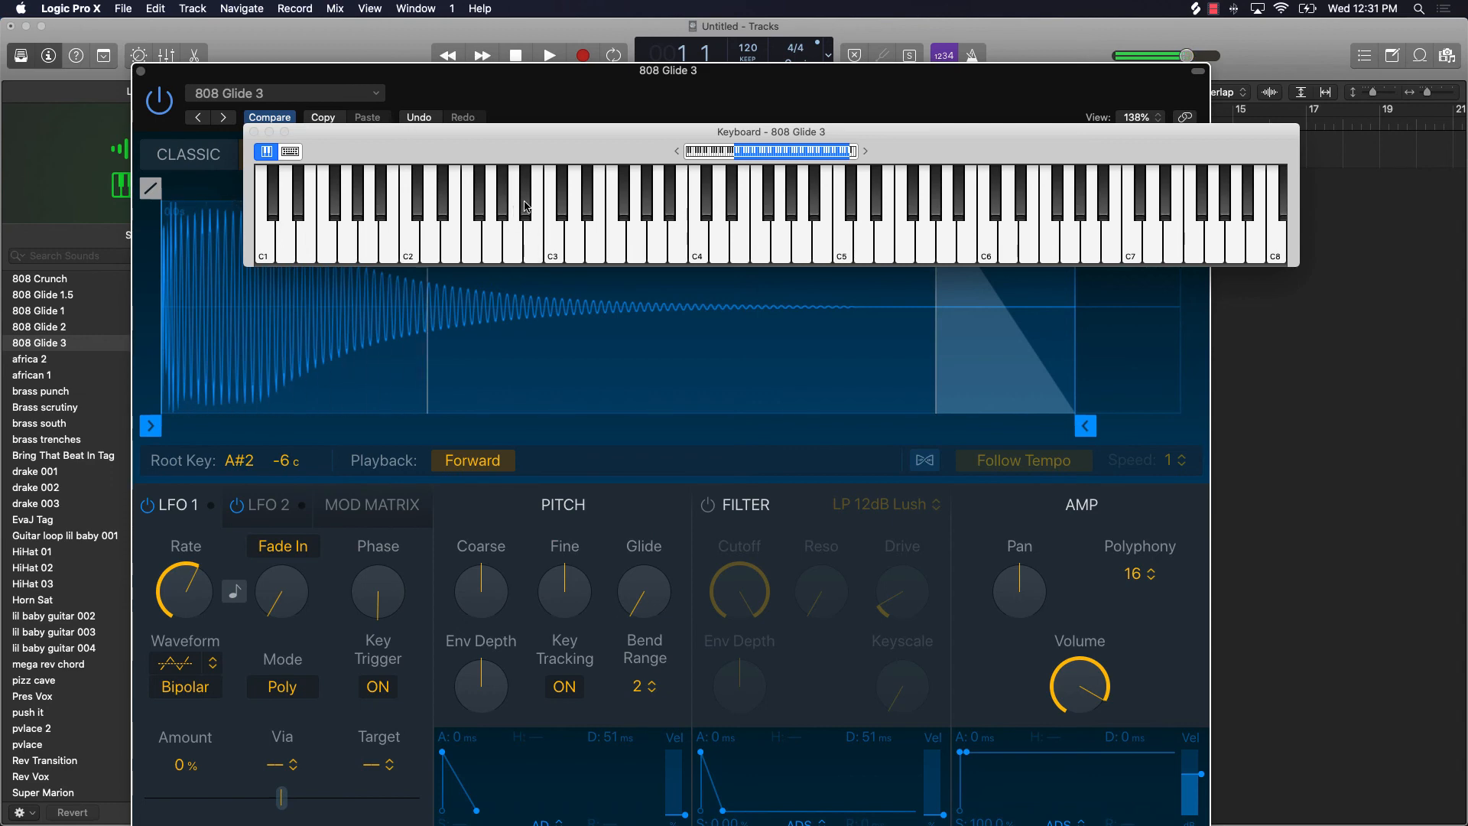
pyautogui.click(525, 207)
pyautogui.click(518, 237)
pyautogui.click(518, 237)
pyautogui.click(518, 237)
pyautogui.click(412, 244)
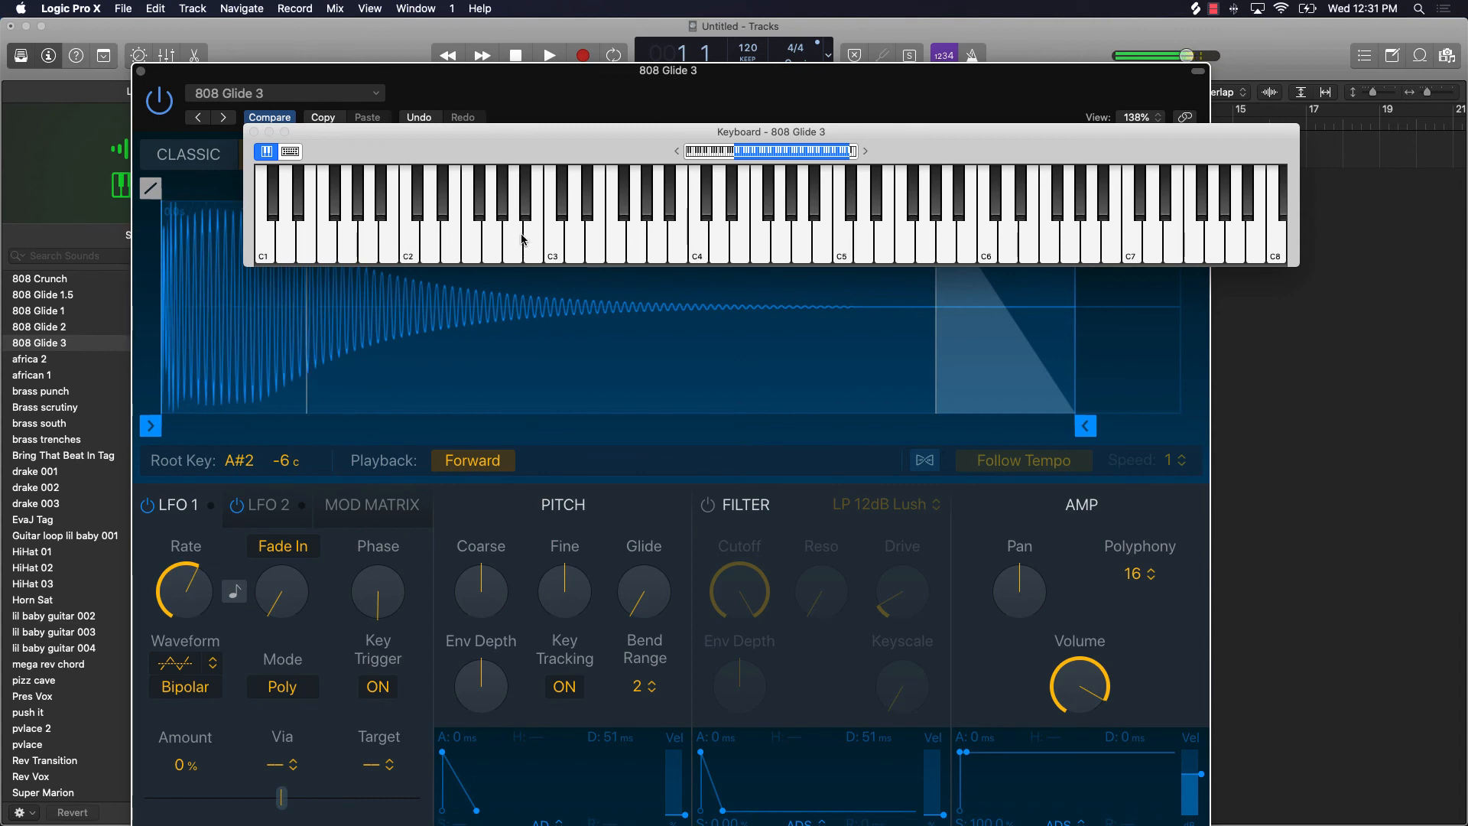
pyautogui.click(558, 232)
pyautogui.click(557, 232)
pyautogui.click(526, 233)
pyautogui.click(490, 236)
pyautogui.click(512, 242)
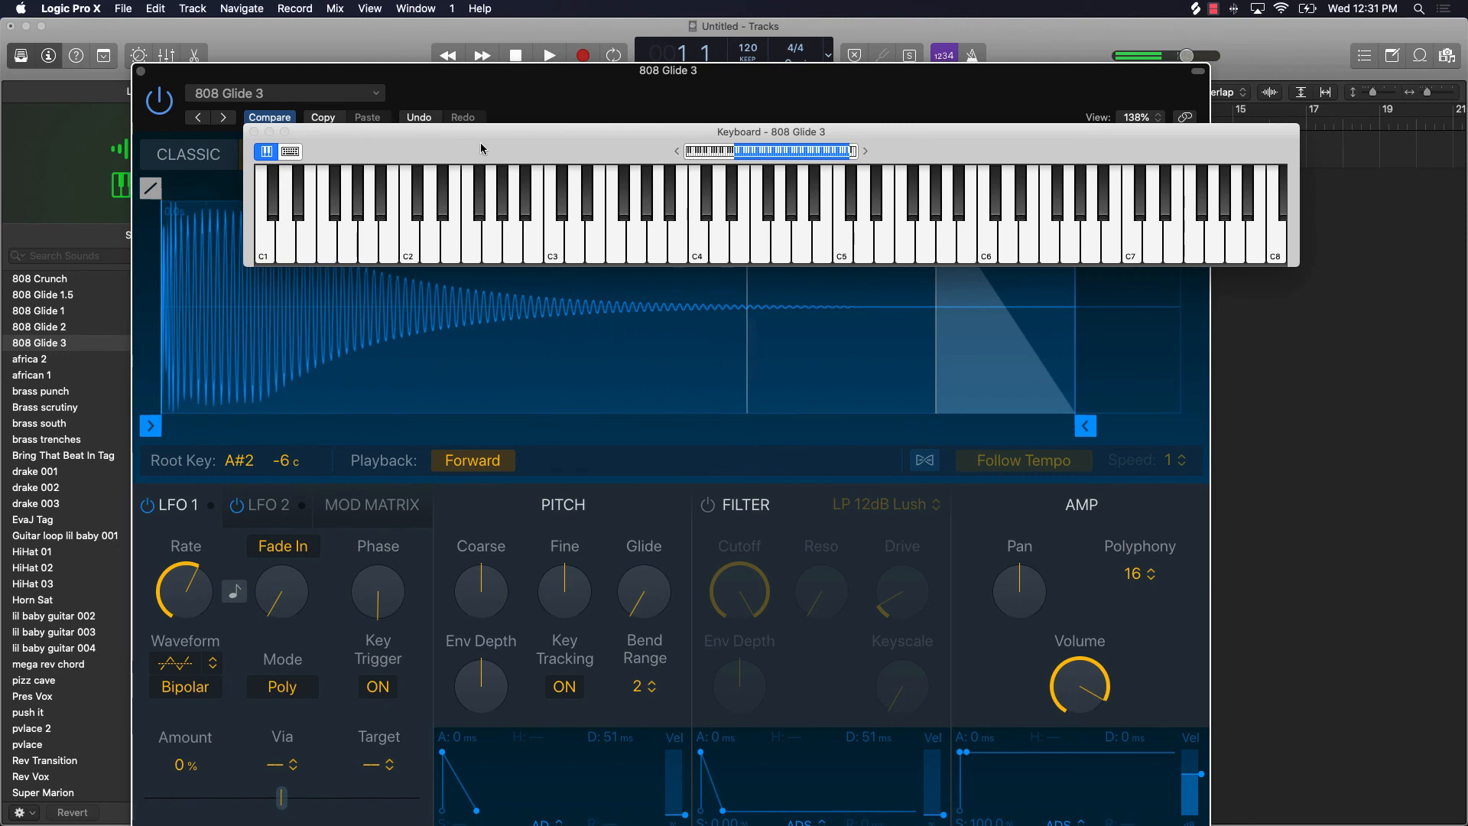
# Step: Raise Glide back to about a quarter of its range and bring the keyboard window to the front, lower down
pyautogui.moveTo(488, 139); pyautogui.dragTo(474, 251)
pyautogui.moveTo(643, 593); pyautogui.dragTo(612, 554)
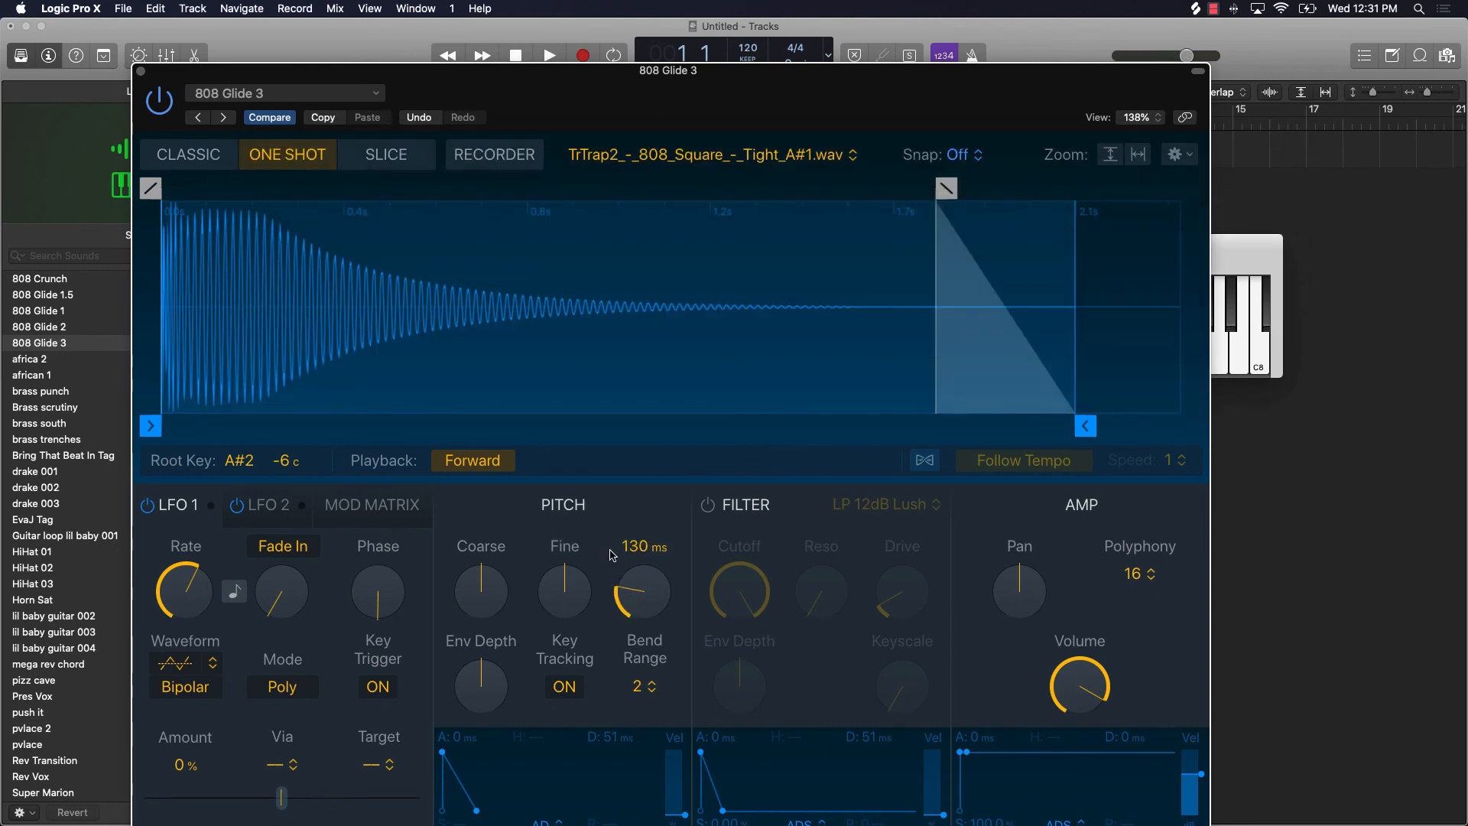
pyautogui.click(1222, 266)
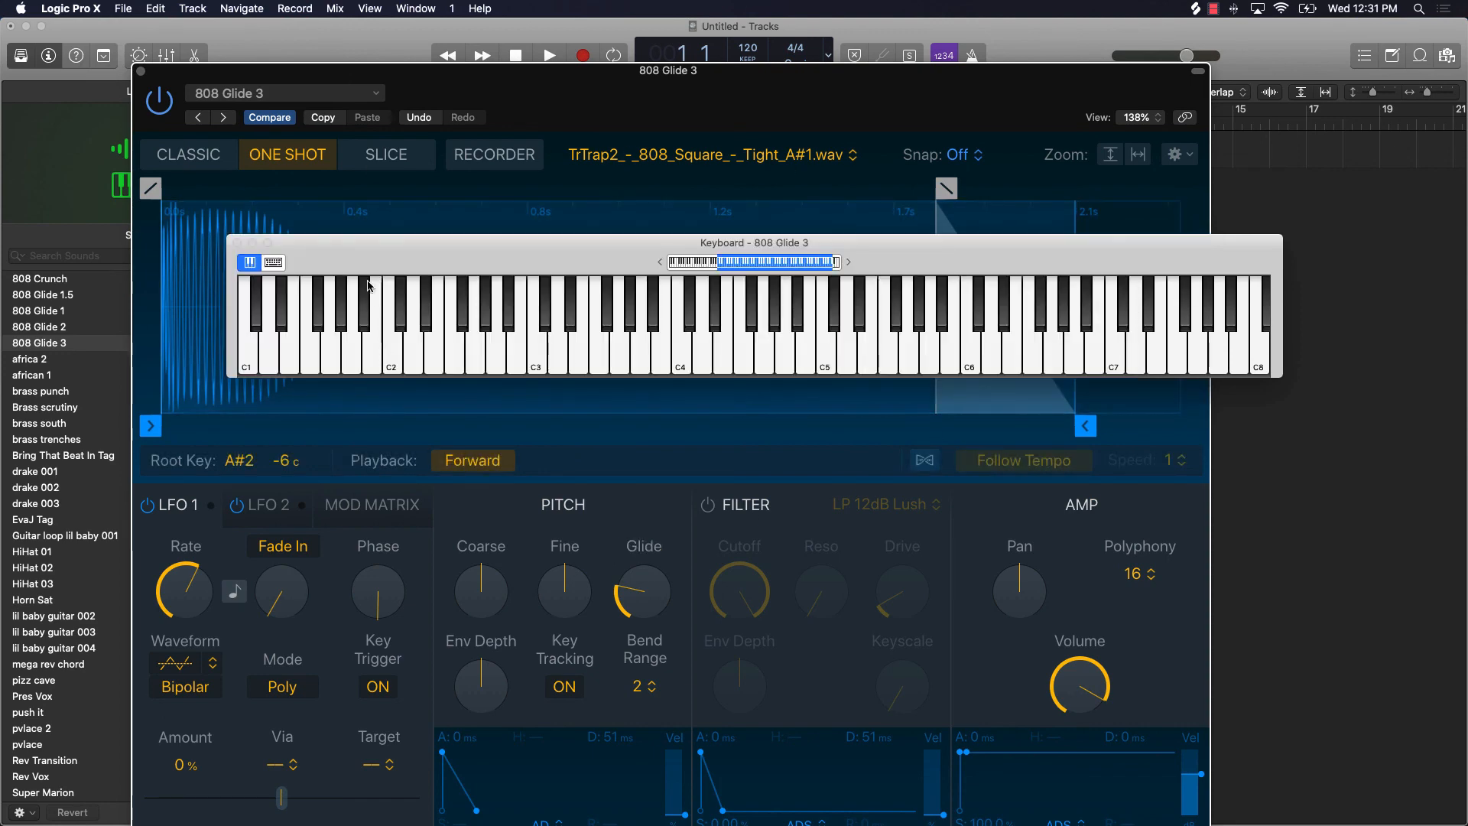
# Step: Close the Quick Sampler window and audition the 808 Glide 3 track with a slide from about E2 down to G1
pyautogui.click(141, 71)
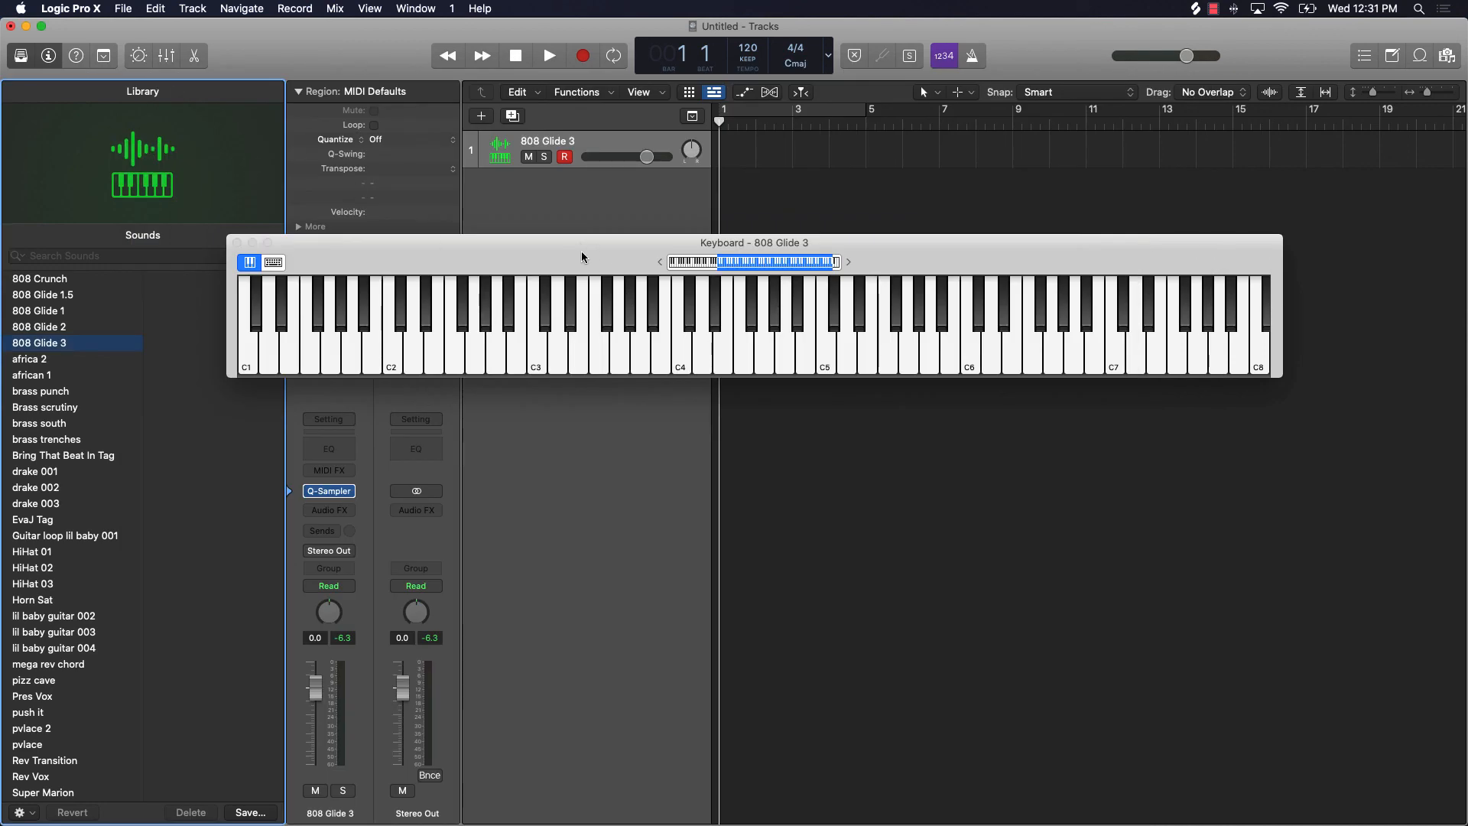
pyautogui.moveTo(580, 249); pyautogui.dragTo(634, 572)
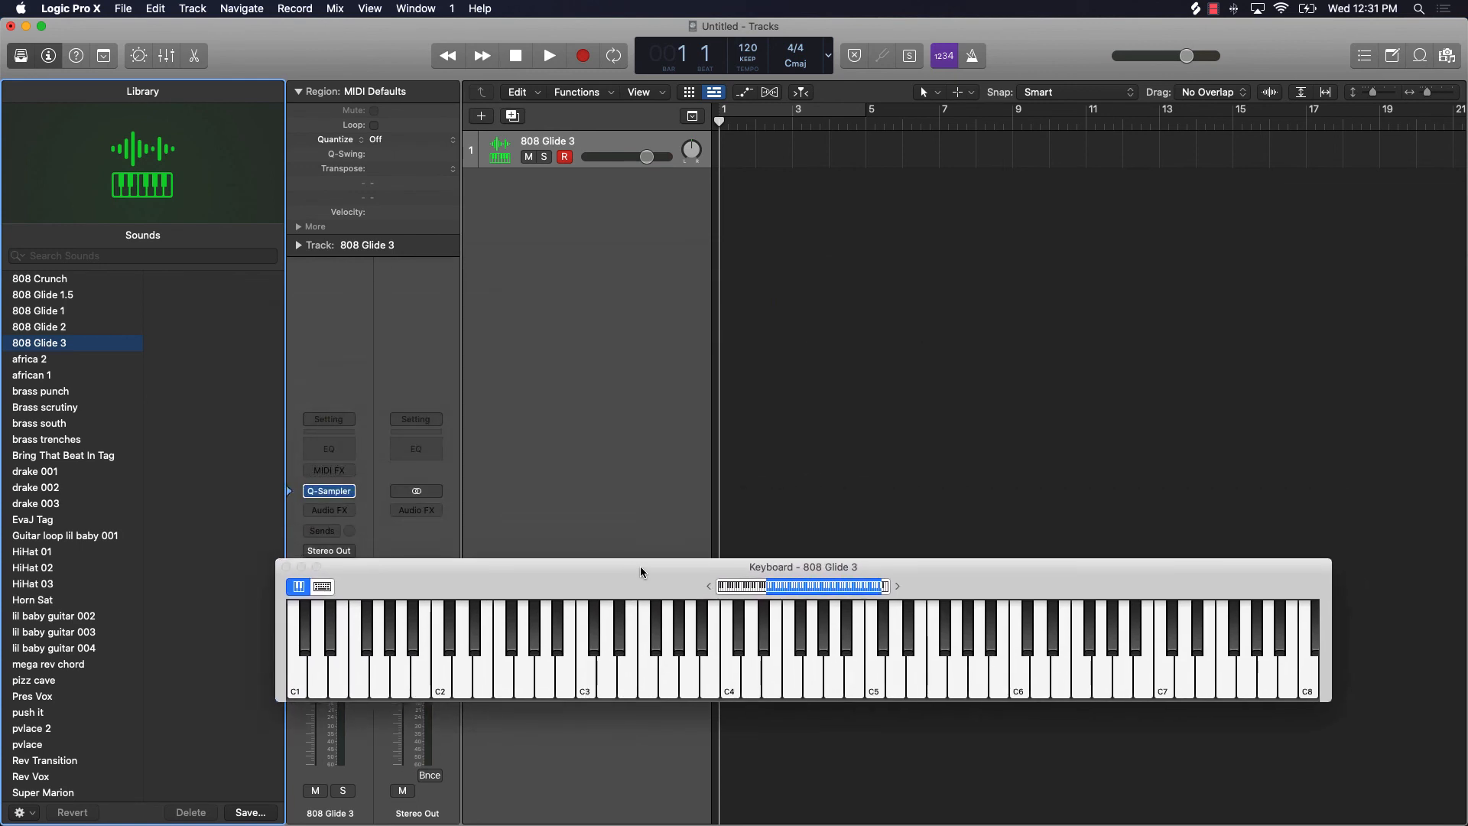
pyautogui.moveTo(482, 664)
pyautogui.mouseDown()
pyautogui.moveTo(871, 690)
pyautogui.moveTo(371, 667)
pyautogui.mouseUp()
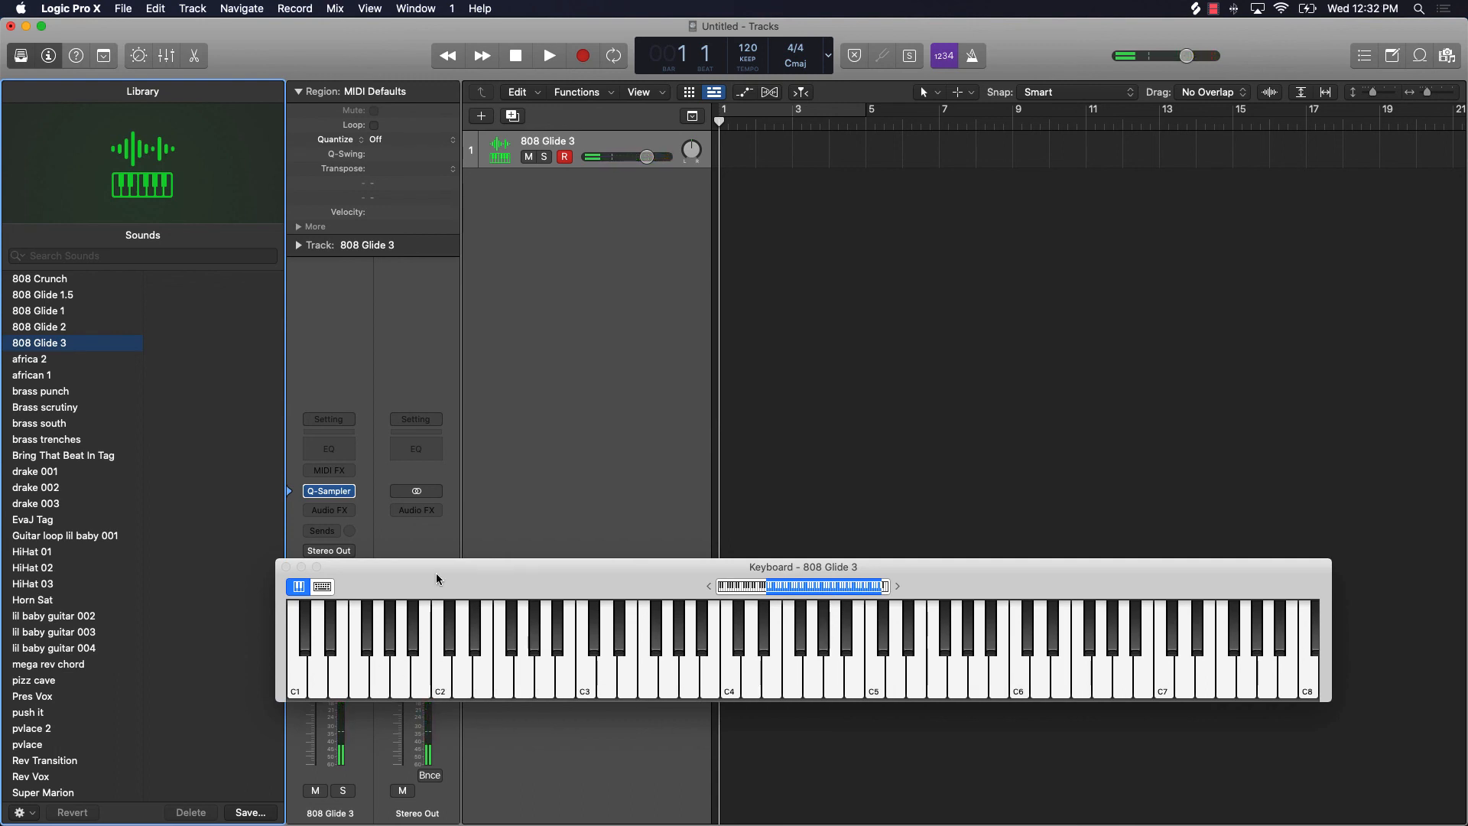
# Step: Move the keyboard window clear of the channel strip faders and reset the peak level displays
pyautogui.moveTo(436, 575); pyautogui.dragTo(455, 283)
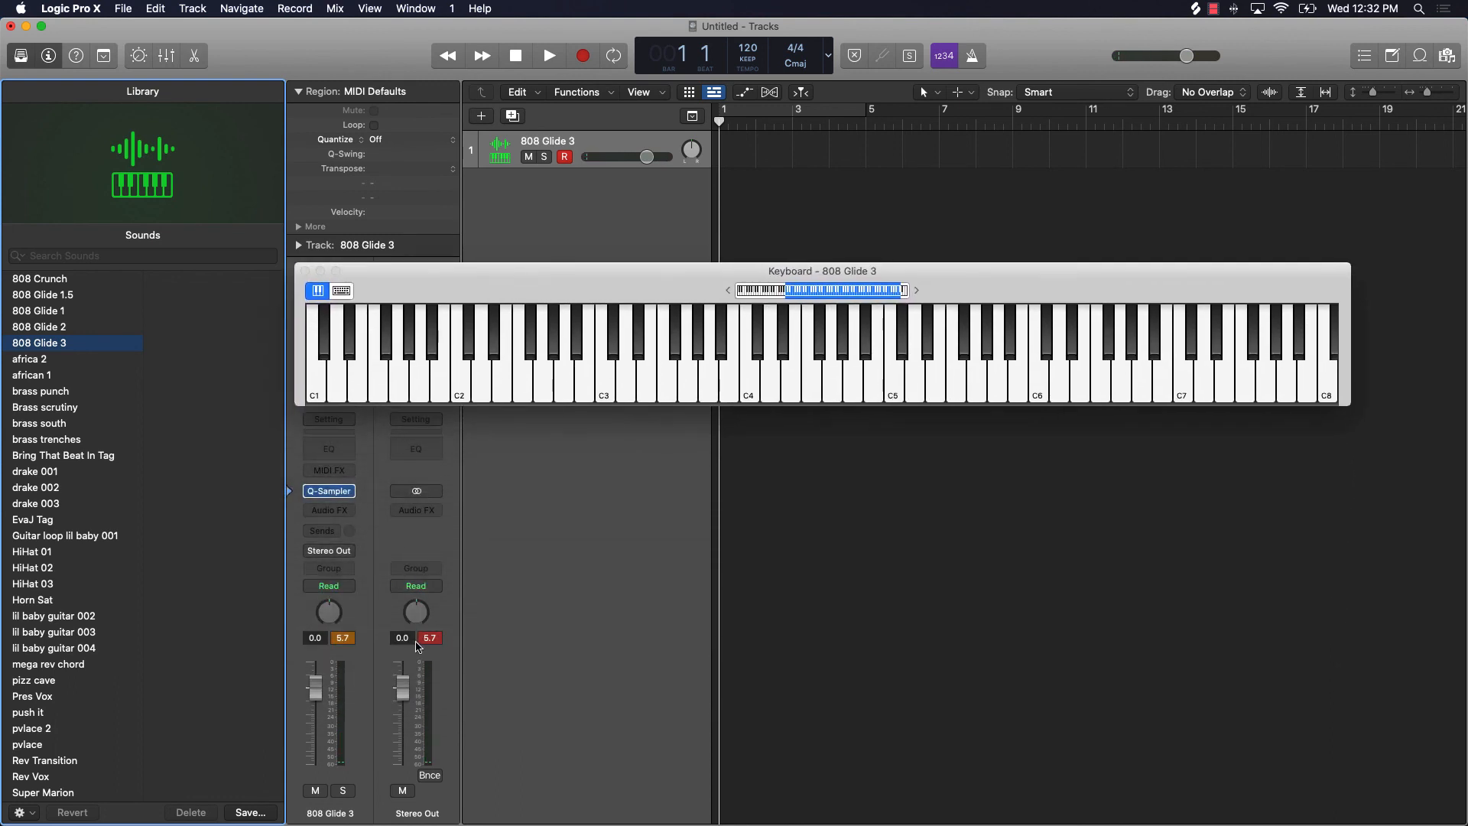
pyautogui.click(426, 639)
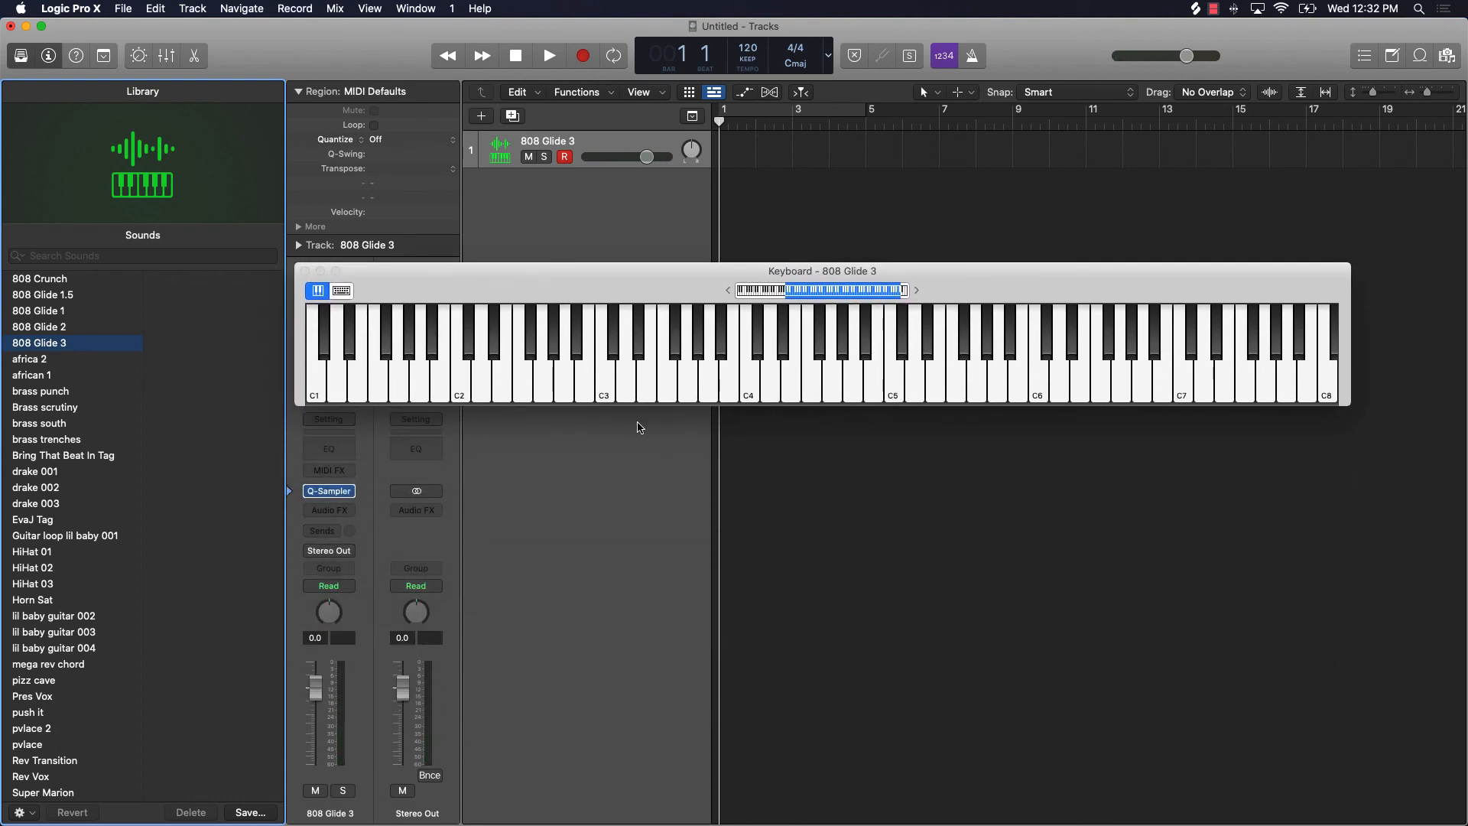